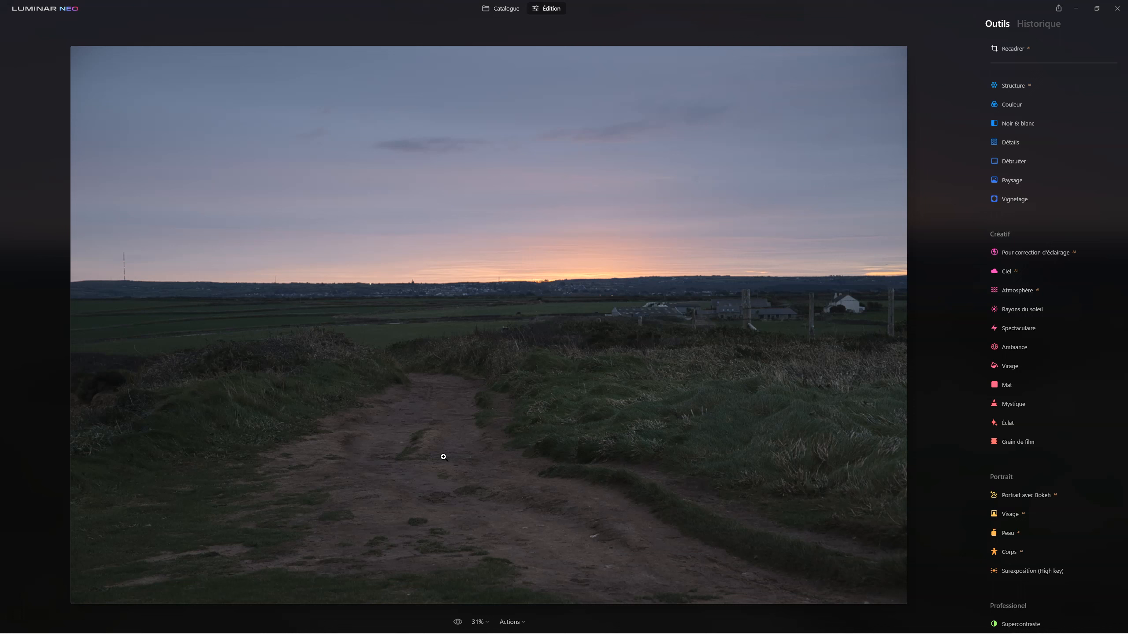
Open the raw Développement tool and assign the Camera Flat profile to the landscape photo
{"action": "left_click", "coordinate": [882, 139]}
{"action": "scroll", "coordinate": [1033, 161], "scroll_direction": "up", "scroll_amount": 3}
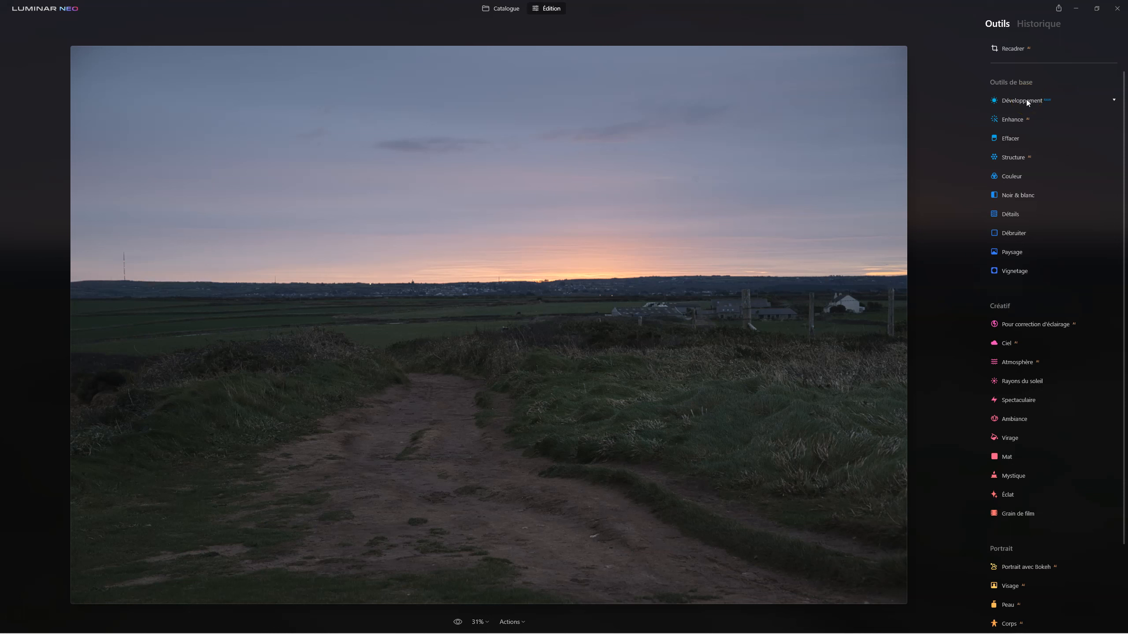
{"action": "left_click", "coordinate": [1025, 99]}
{"action": "left_click", "coordinate": [1048, 114]}
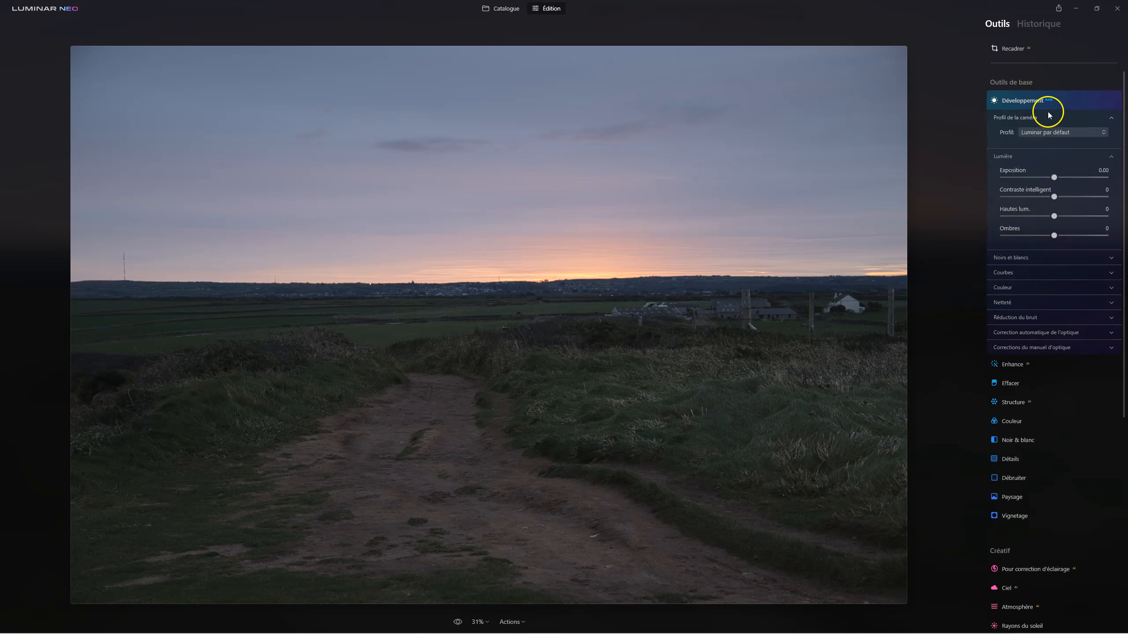
{"action": "left_click", "coordinate": [1079, 134]}
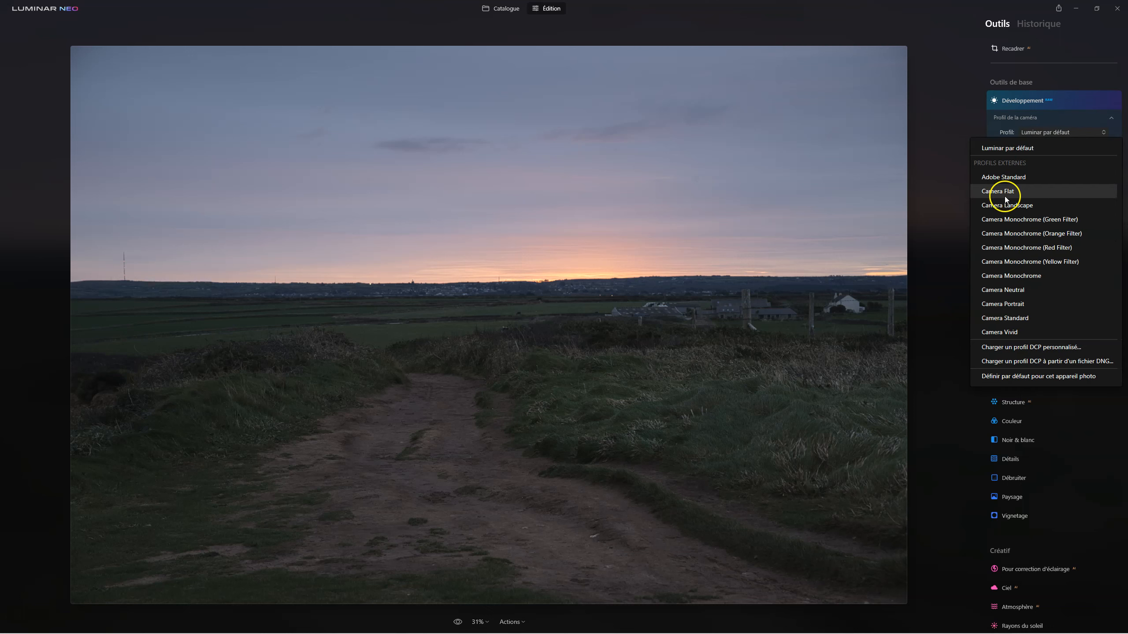
{"action": "left_click", "coordinate": [1000, 191]}
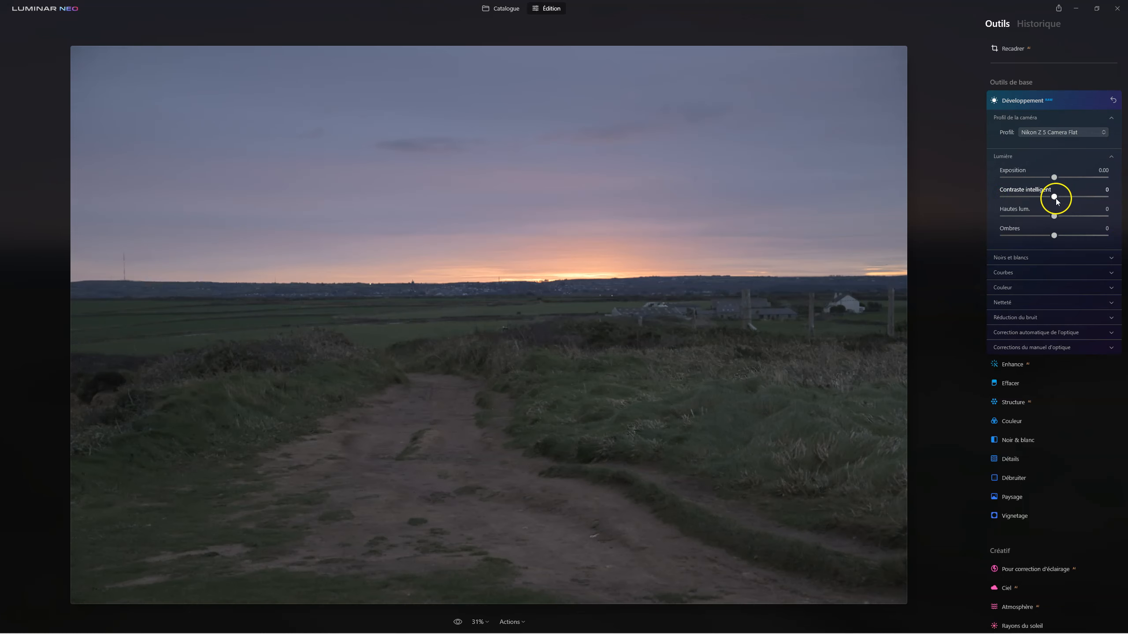
Set smart contrast to 43, highlights to -39, shadows to 32, whites to -20 and blacks to -37
{"action": "left_click_drag", "start_coordinate": [1055, 198], "coordinate": [1075, 200]}
{"action": "left_click_drag", "start_coordinate": [1054, 236], "coordinate": [1034, 216]}
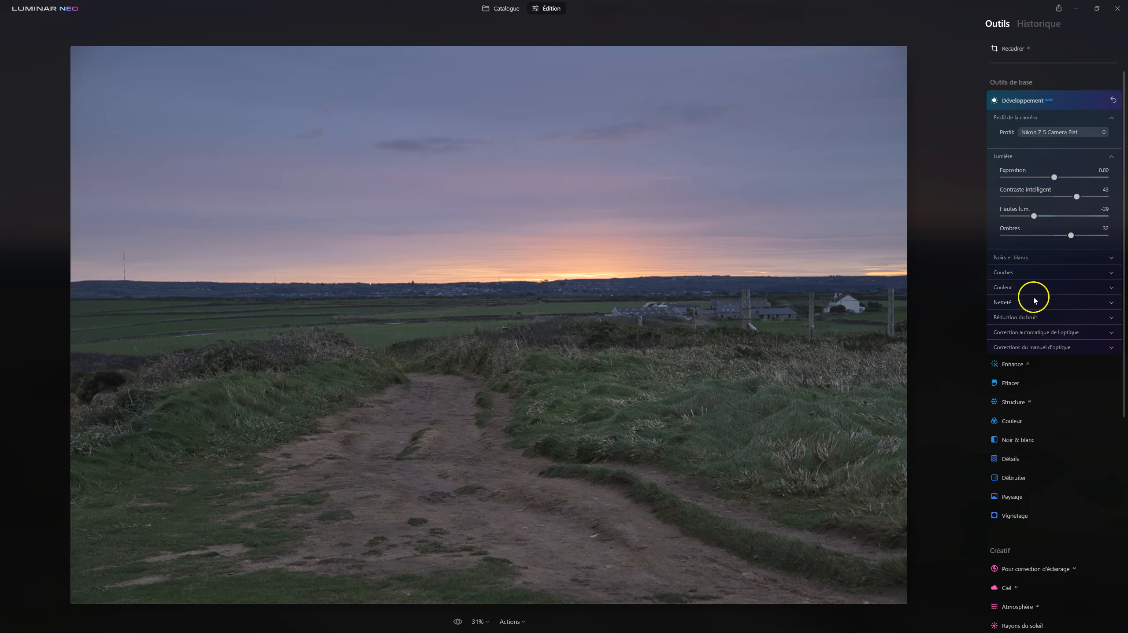
{"action": "left_click", "coordinate": [1020, 258]}
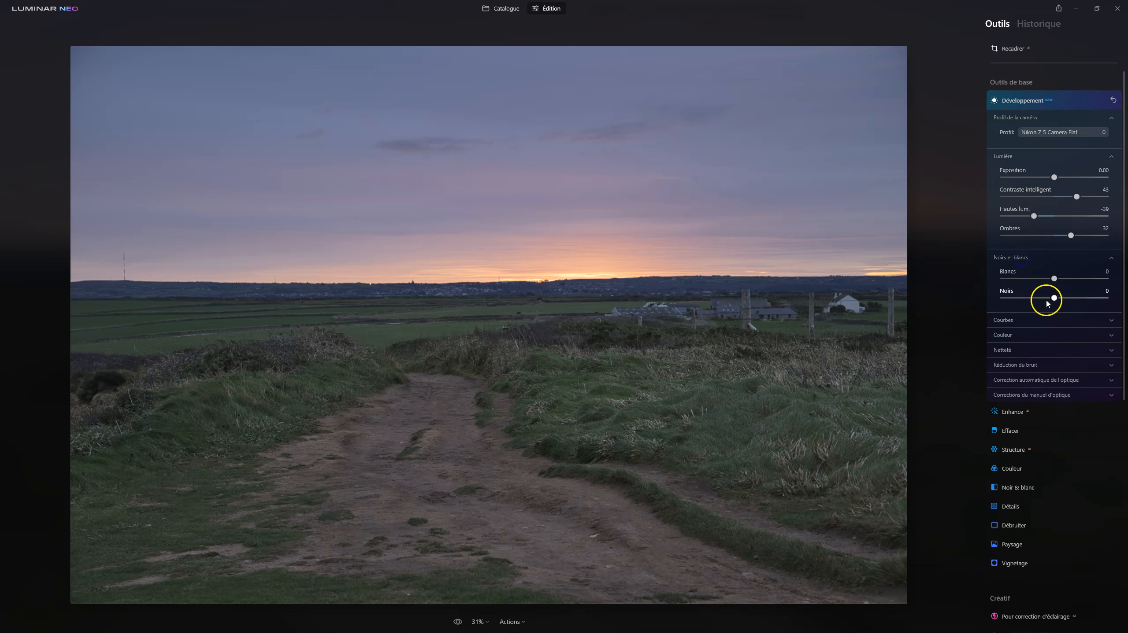
{"action": "mouse_move", "coordinate": [1051, 297]}
{"action": "left_mouse_down"}
{"action": "mouse_move", "coordinate": [1034, 300]}
{"action": "mouse_move", "coordinate": [1080, 284]}
{"action": "mouse_move", "coordinate": [1044, 284]}
{"action": "left_mouse_up"}
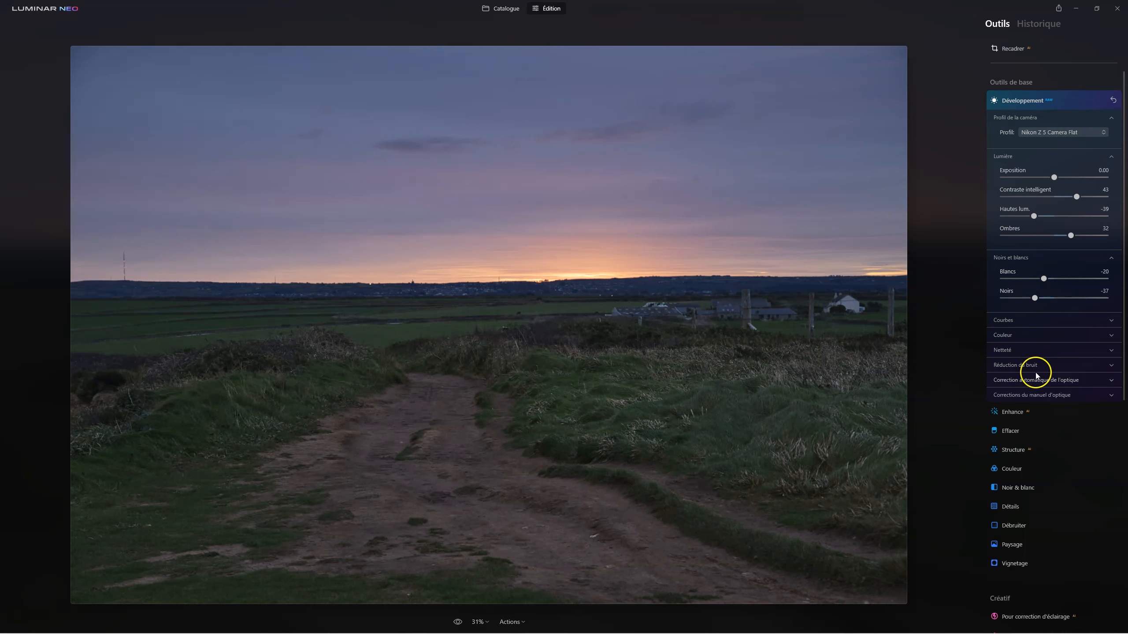
Expand the remaining Développement sections to examine the curves, color, sharpness, noise reduction and lens correction settings
{"action": "left_click", "coordinate": [1008, 321]}
{"action": "left_click", "coordinate": [1011, 479]}
{"action": "scroll", "coordinate": [1023, 462], "scroll_direction": "down", "scroll_amount": 3}
{"action": "scroll", "coordinate": [1021, 444], "scroll_direction": "down", "scroll_amount": 3}
{"action": "left_click", "coordinate": [1010, 382]}
{"action": "left_click", "coordinate": [1014, 362]}
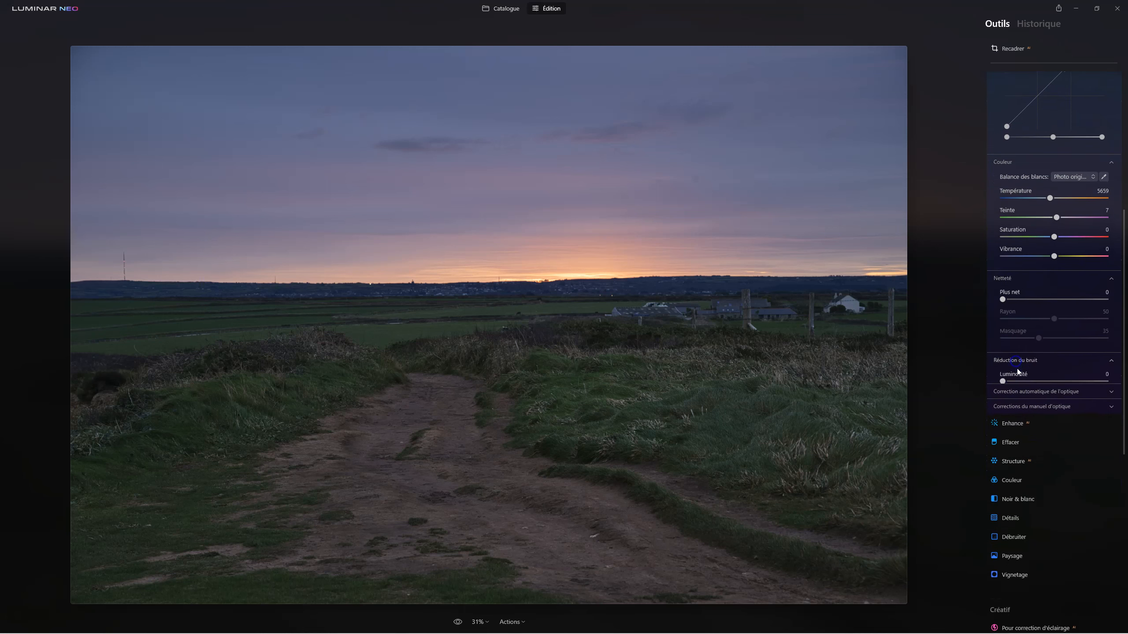
{"action": "left_click", "coordinate": [1019, 445]}
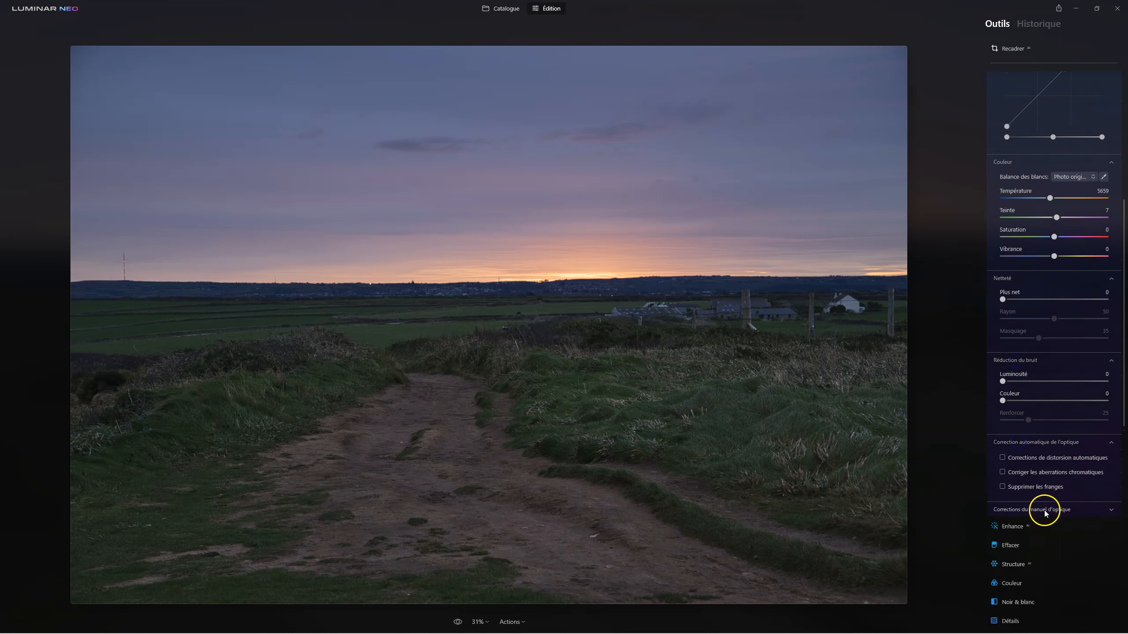
{"action": "left_click", "coordinate": [1042, 509]}
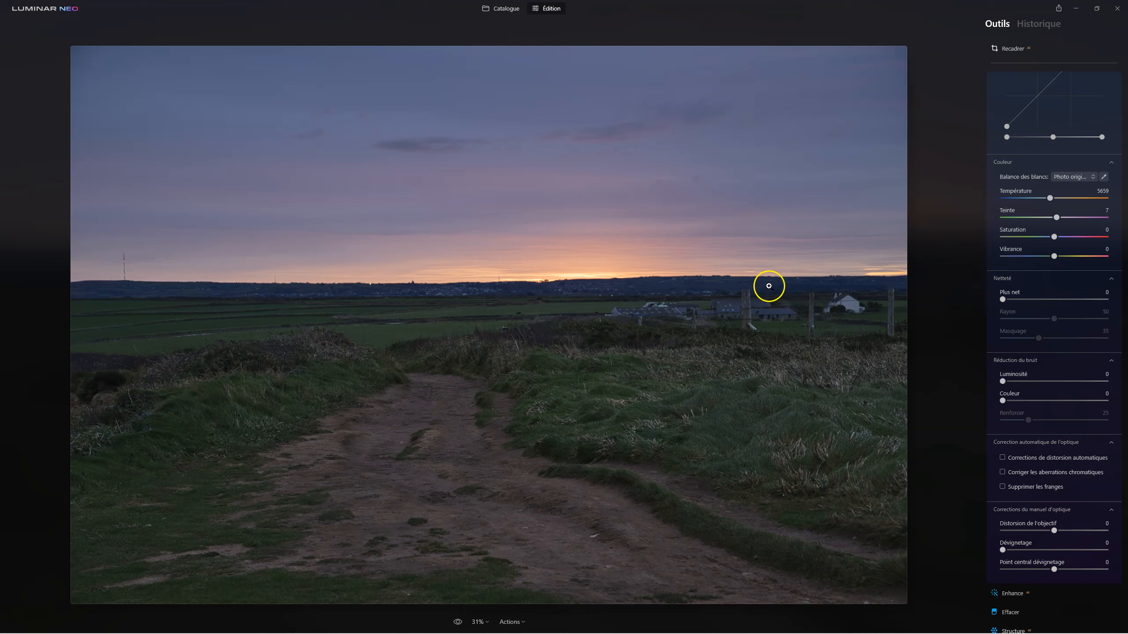
Warm the white balance to temperature 7285 and tint 10, with saturation at -6 and vibrance at 13
{"action": "scroll", "coordinate": [1039, 320], "scroll_direction": "up", "scroll_amount": 3}
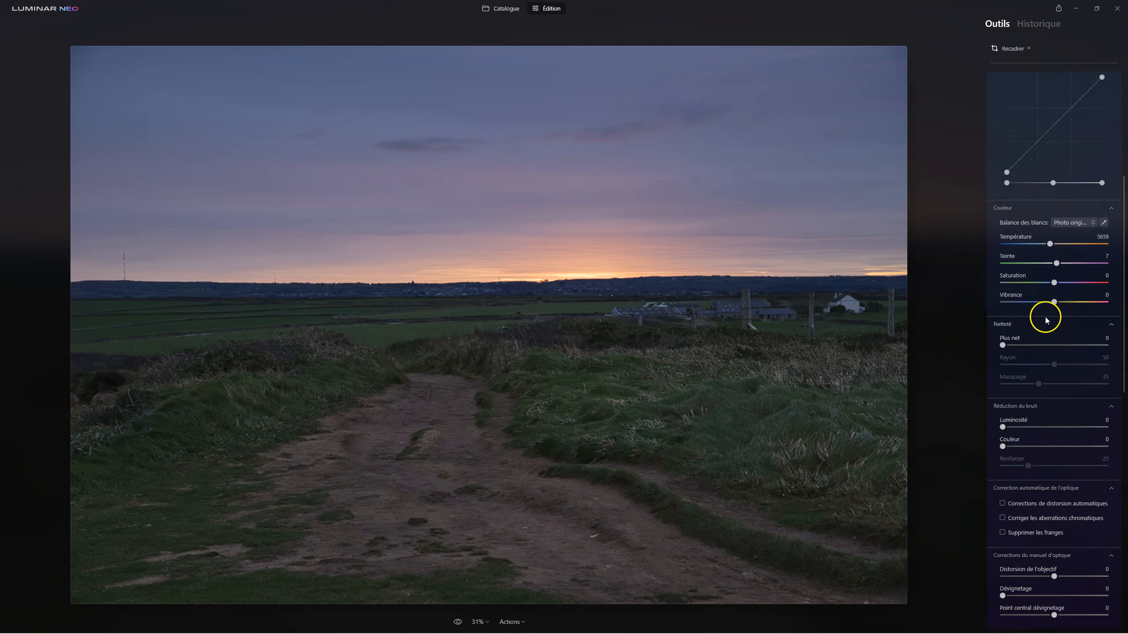
{"action": "left_click", "coordinate": [1073, 282]}
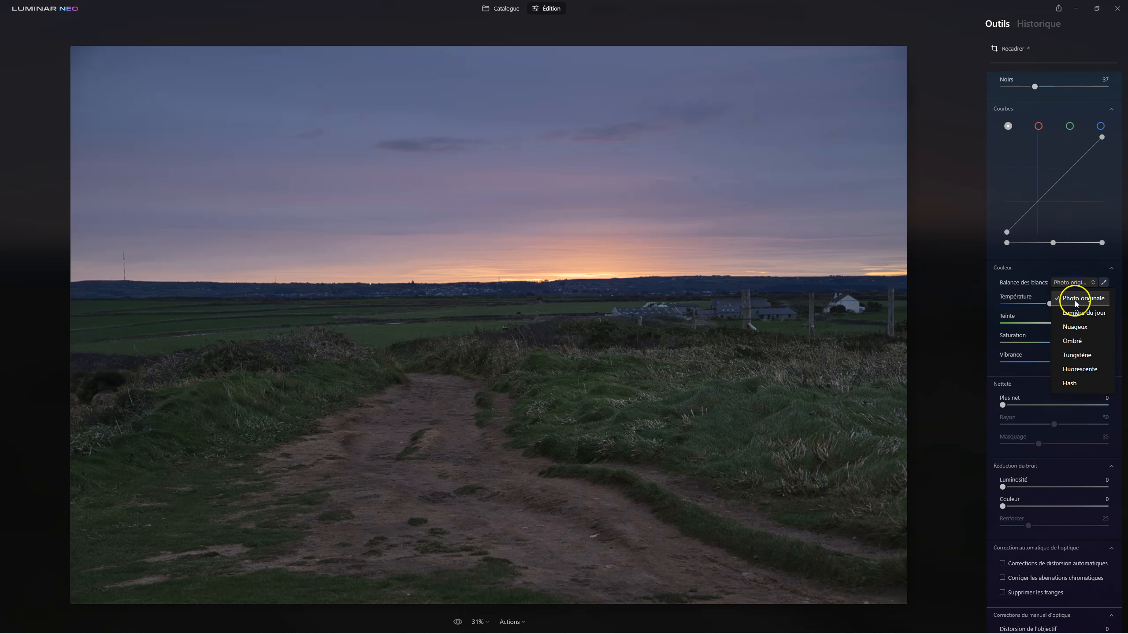
{"action": "left_click", "coordinate": [1075, 335]}
{"action": "left_click_drag", "start_coordinate": [1054, 303], "coordinate": [1060, 325]}
{"action": "left_click", "coordinate": [1055, 323]}
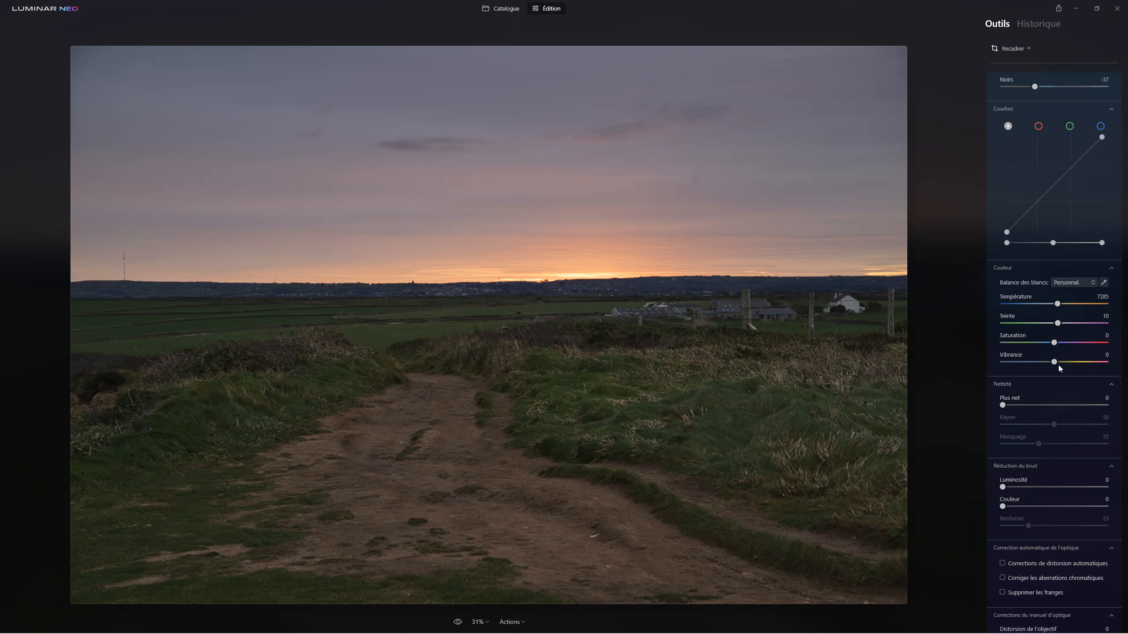
{"action": "left_click_drag", "start_coordinate": [1055, 362], "coordinate": [1051, 345]}
Lower the exposure to -0.17 and compare the edited photo with the original
{"action": "scroll", "coordinate": [1049, 347], "scroll_direction": "up", "scroll_amount": 5}
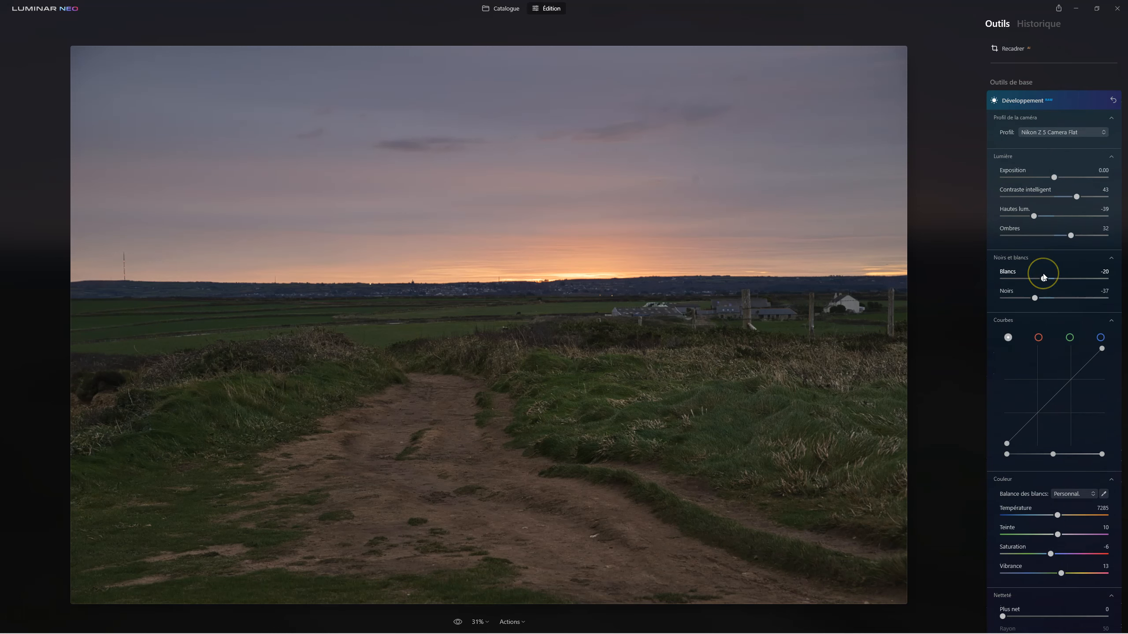
{"action": "left_click_drag", "start_coordinate": [1054, 178], "coordinate": [1052, 179]}
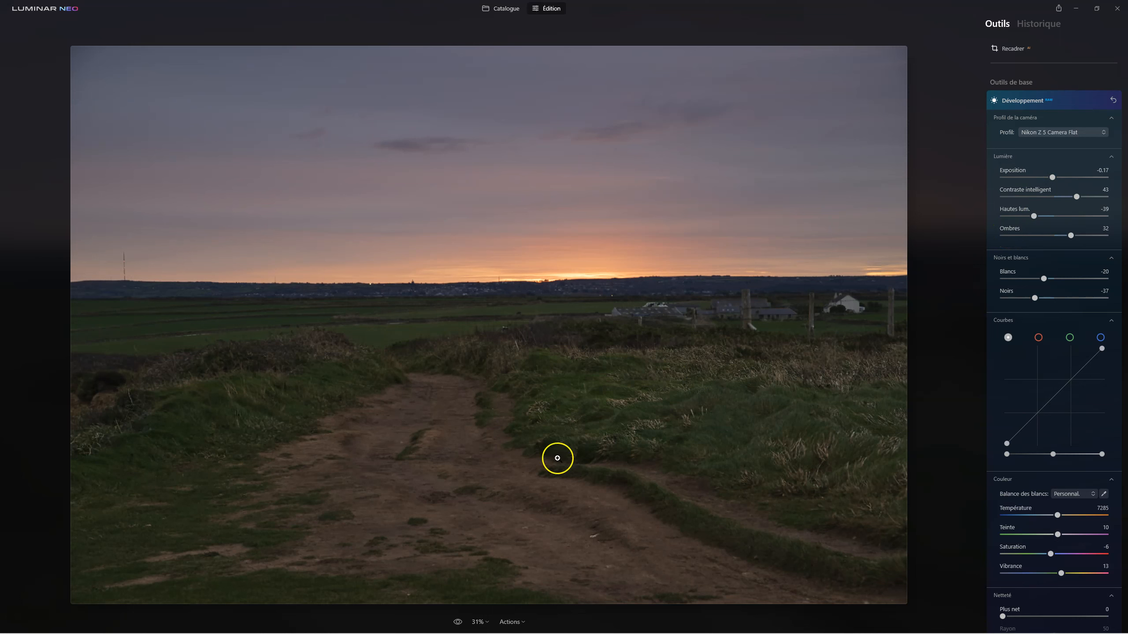
{"action": "left_click", "coordinate": [457, 622]}
{"action": "left_click", "coordinate": [458, 622]}
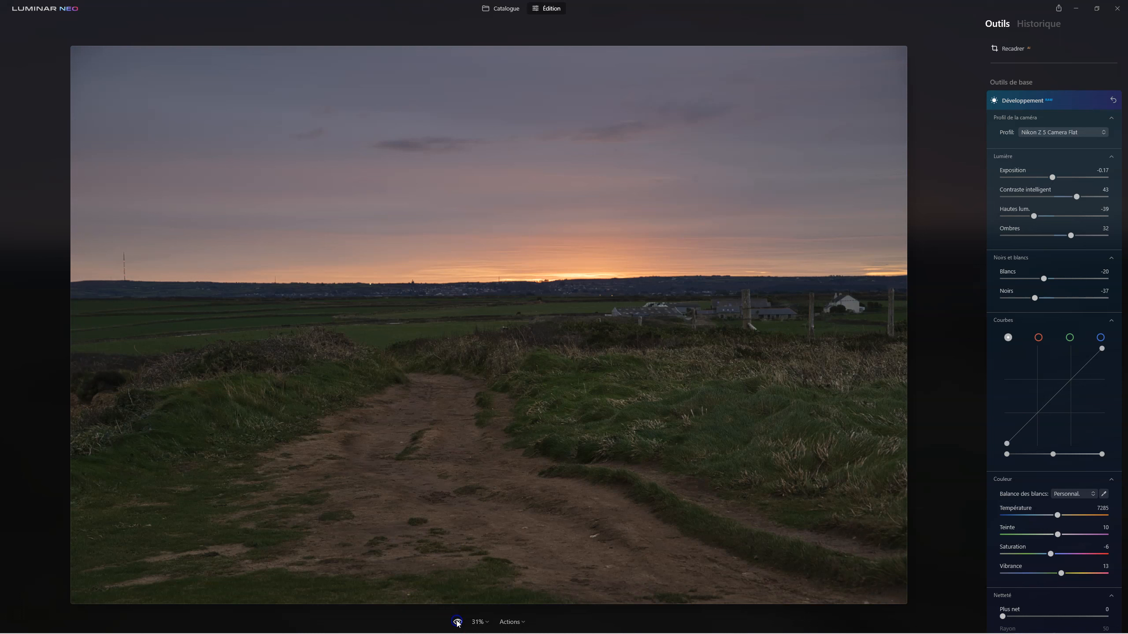
Collapse the raw Développement adjustments, then reopen the tool to examine its fresh settings and close it
{"action": "left_click", "coordinate": [1019, 102]}
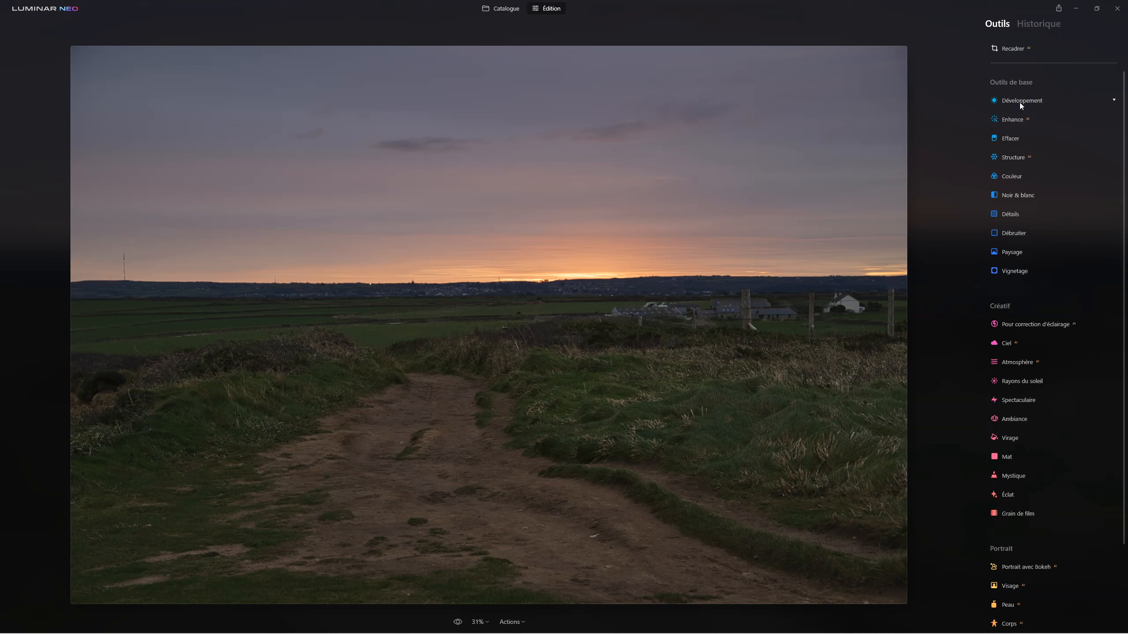
{"action": "left_click", "coordinate": [1019, 102]}
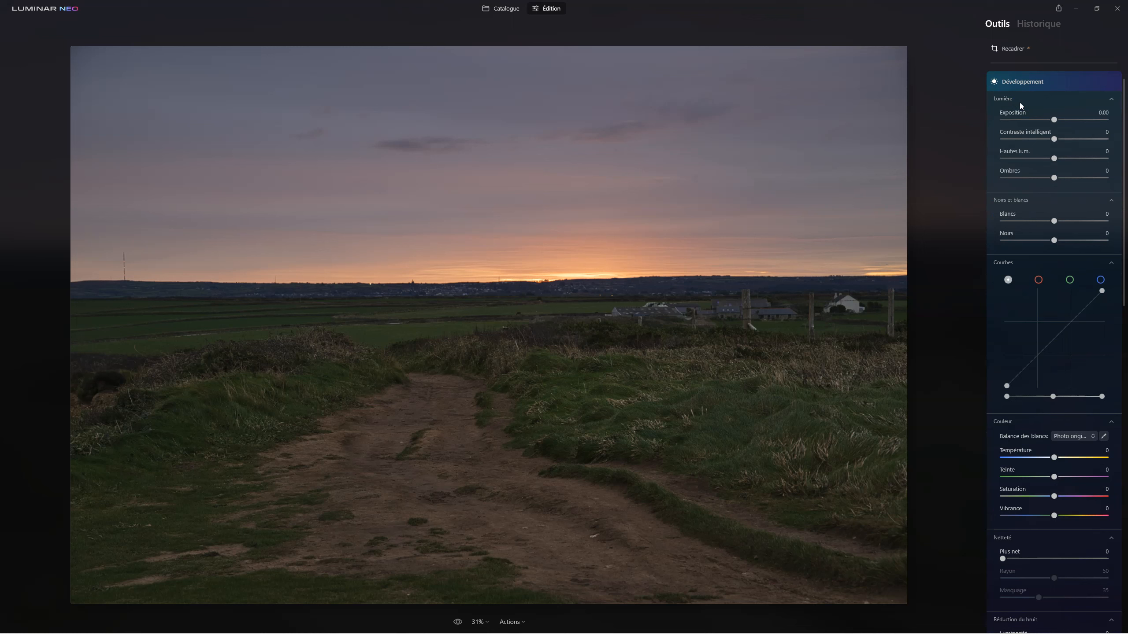
{"action": "left_click", "coordinate": [1023, 102]}
{"action": "left_click", "coordinate": [1034, 82]}
Review the settings stored in the raw Développement edit of the photo's edit history
{"action": "left_click", "coordinate": [1041, 25]}
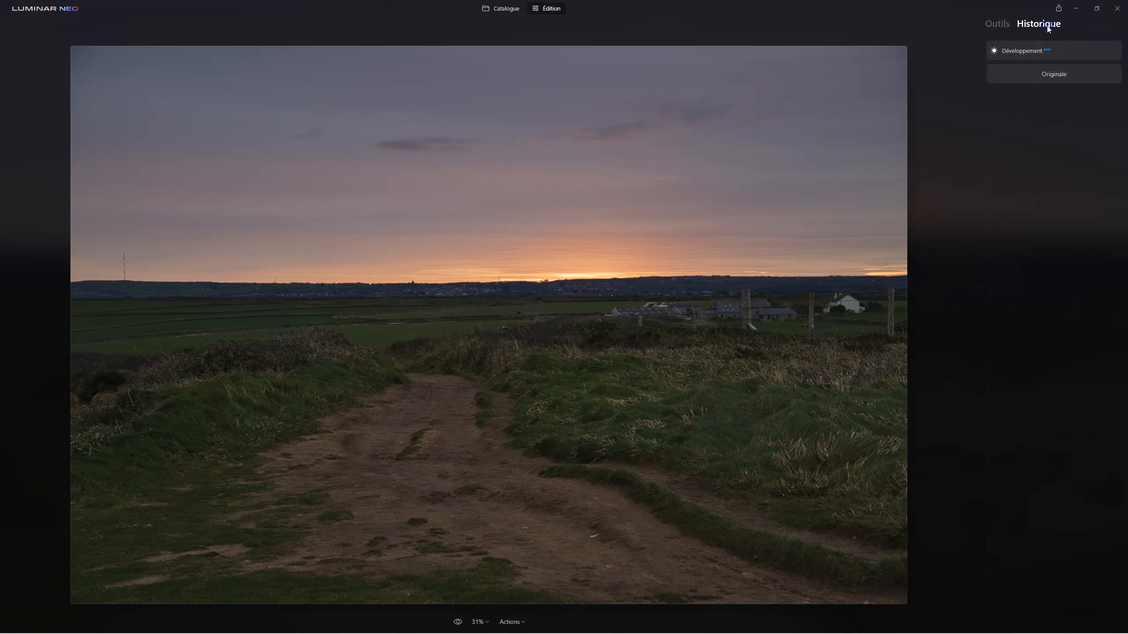
{"action": "left_click", "coordinate": [1023, 50]}
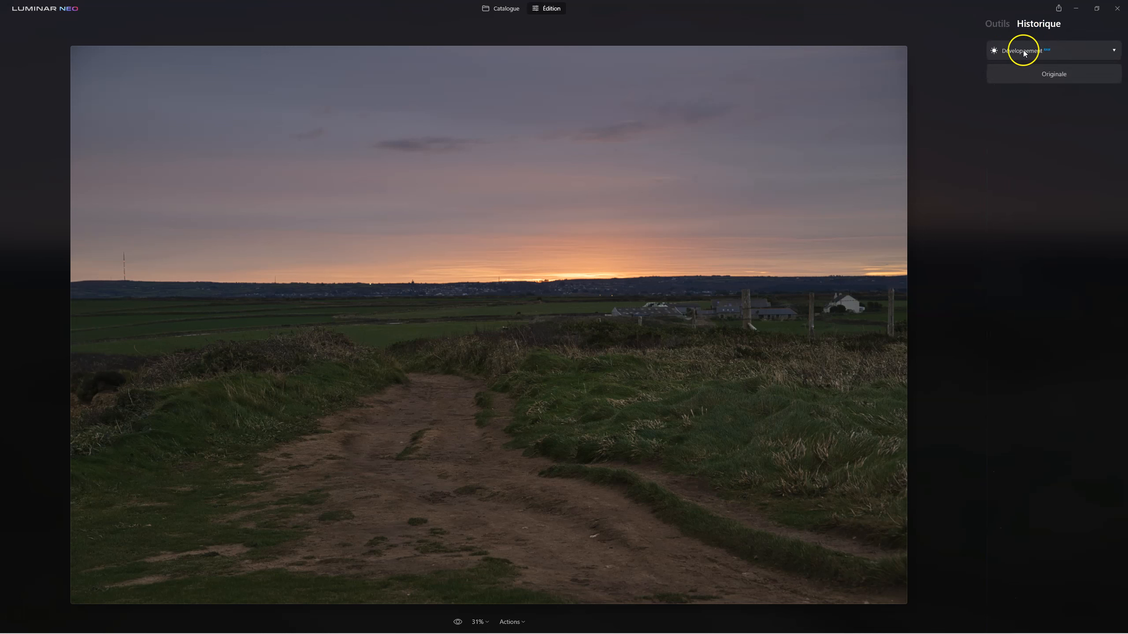
{"action": "left_click", "coordinate": [1062, 52]}
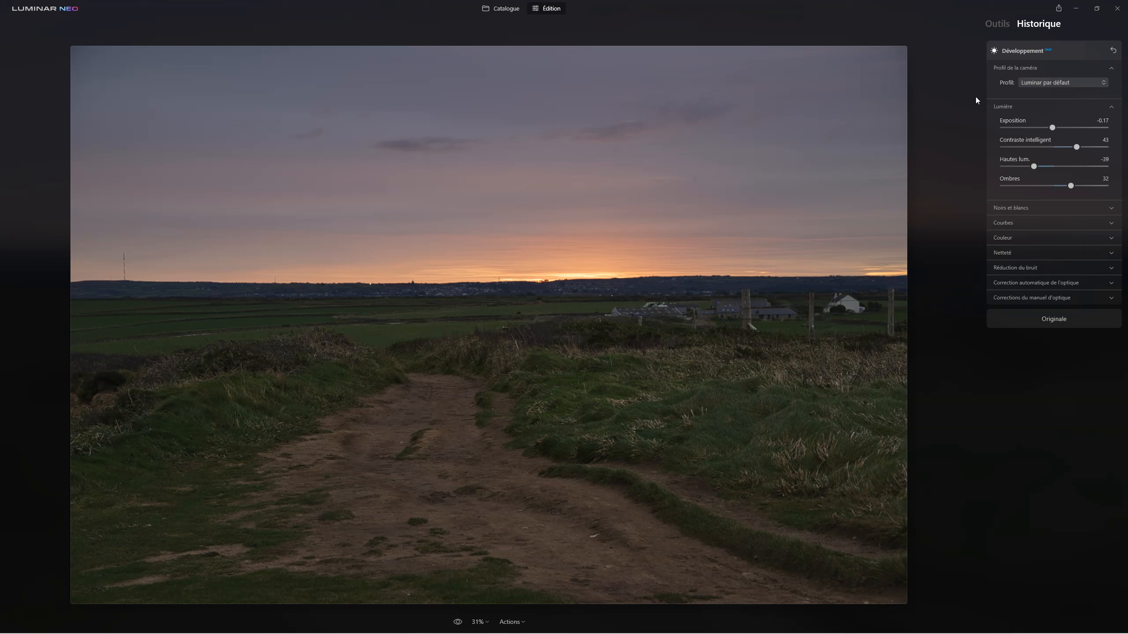
{"action": "left_click", "coordinate": [1014, 51]}
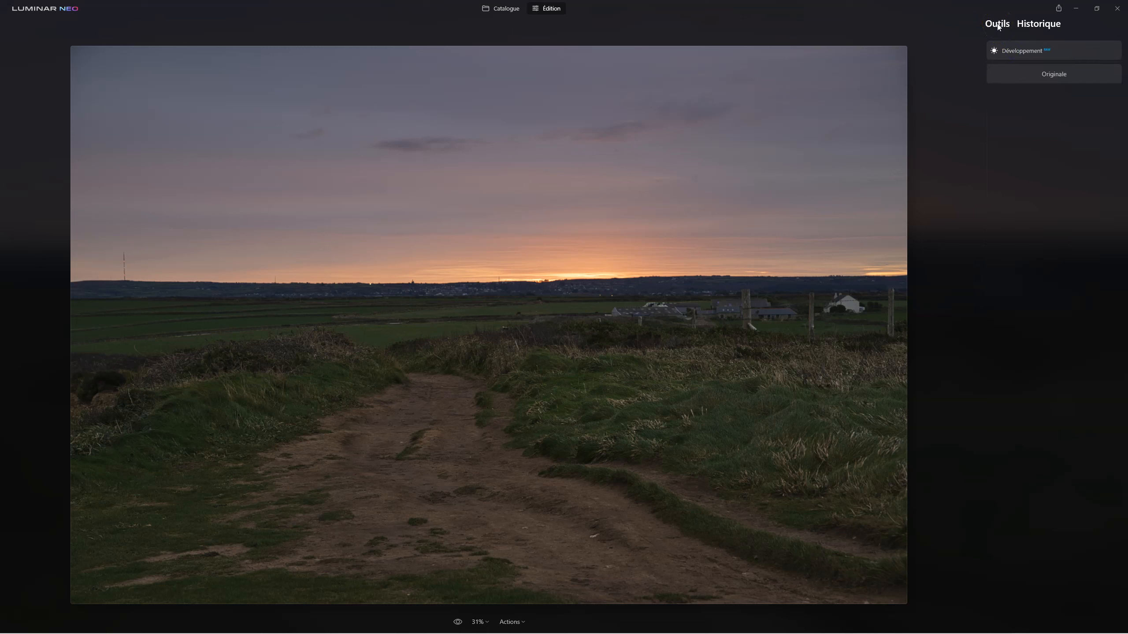
In a second Développement adjustment, set blacks to -17 and saturation to -13, and adjust the green, blue and red curves in the midtones
{"action": "left_click", "coordinate": [1010, 89]}
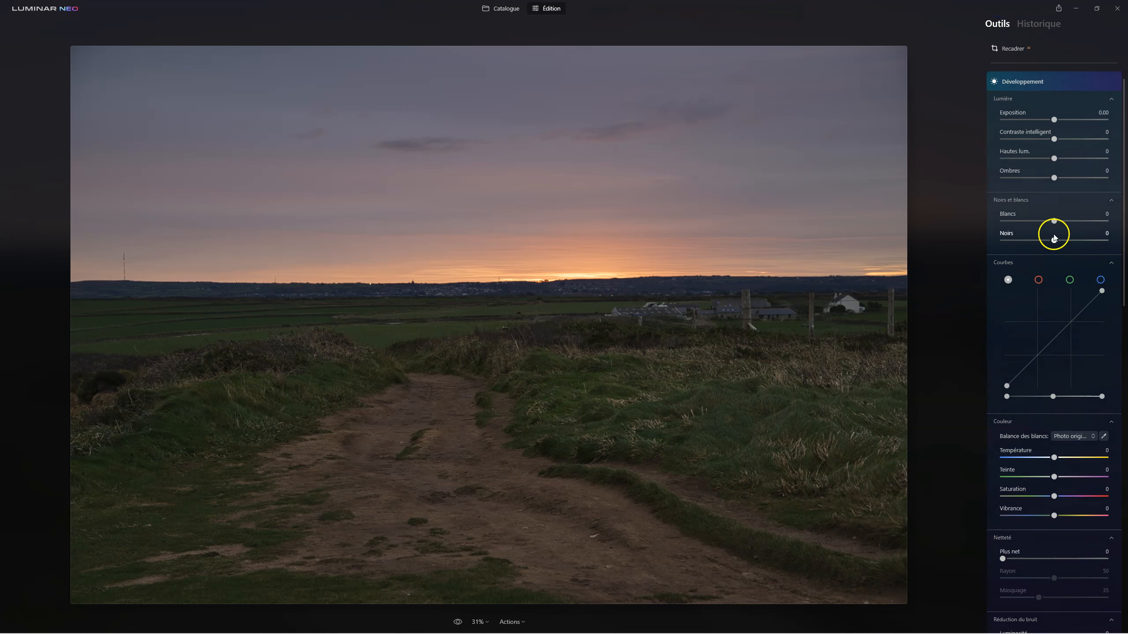
{"action": "left_click_drag", "start_coordinate": [1055, 241], "coordinate": [1037, 242]}
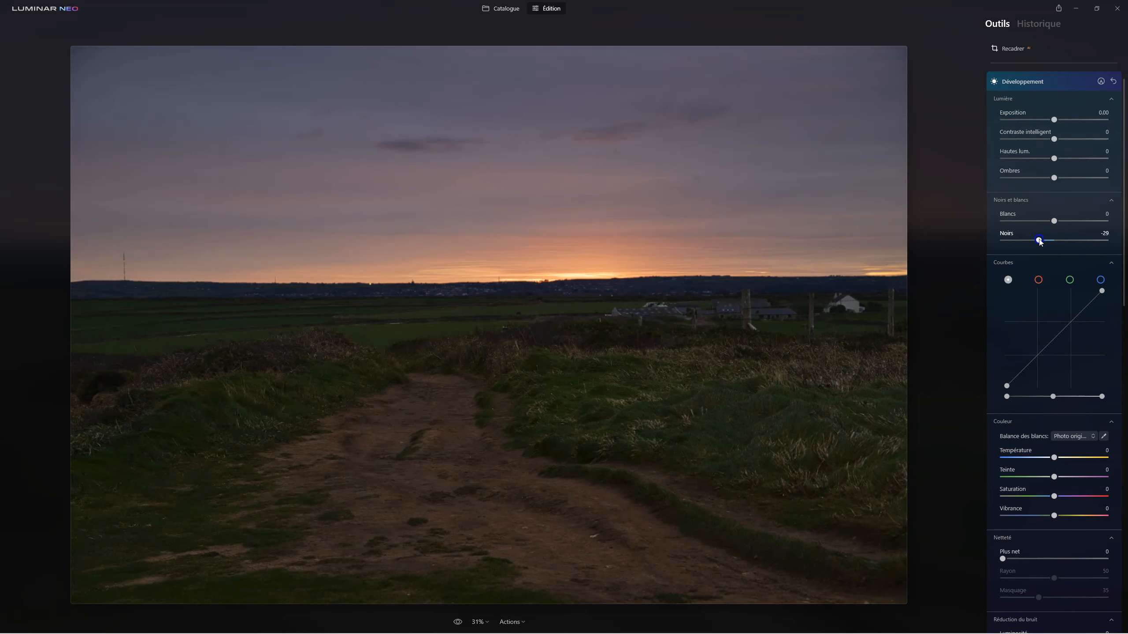
{"action": "left_click", "coordinate": [1069, 279]}
{"action": "left_click_drag", "start_coordinate": [1064, 341], "coordinate": [1060, 337]}
{"action": "left_click", "coordinate": [1100, 280]}
{"action": "left_click", "coordinate": [1061, 334]}
{"action": "left_click", "coordinate": [1038, 279]}
{"action": "left_click_drag", "start_coordinate": [1044, 337], "coordinate": [1059, 338]}
{"action": "left_click_drag", "start_coordinate": [1038, 240], "coordinate": [1043, 242]}
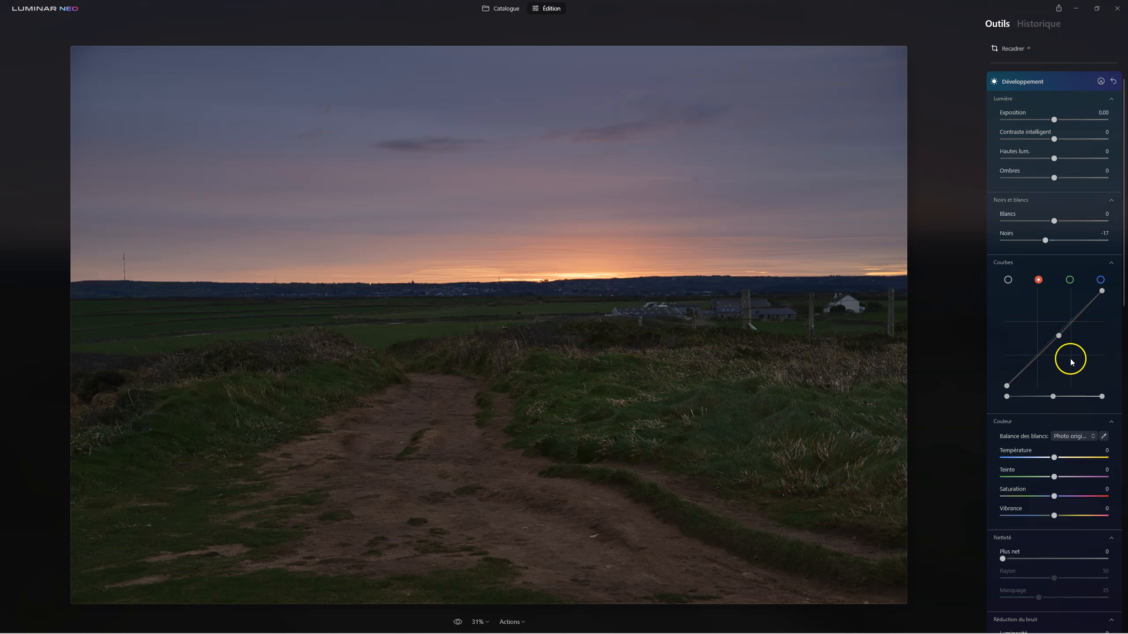
{"action": "left_click", "coordinate": [1054, 497]}
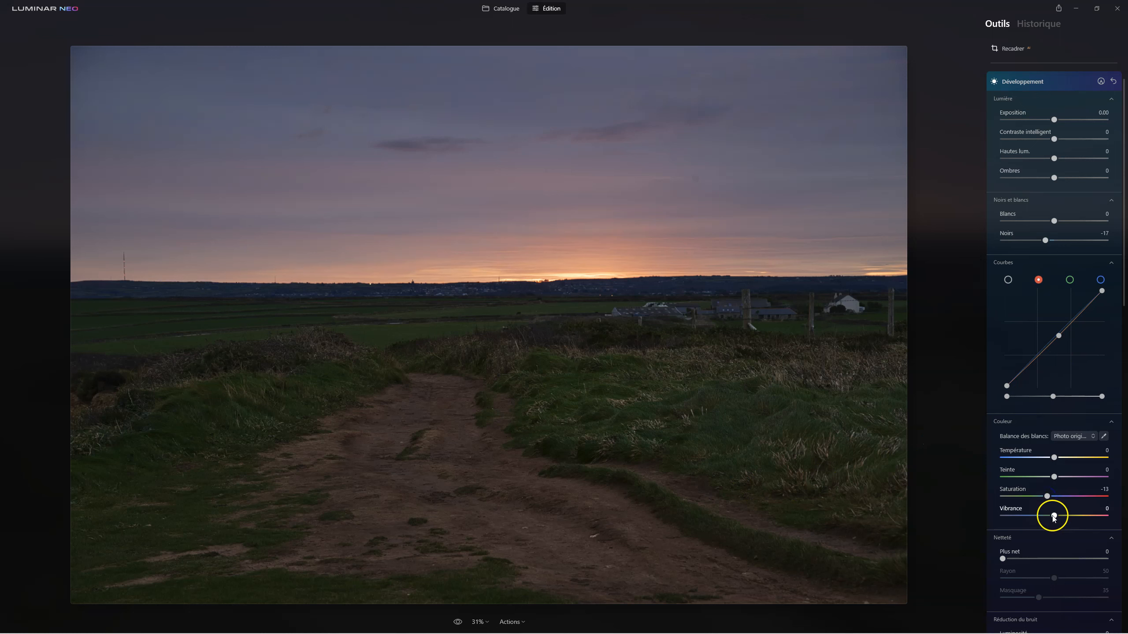
Close the second Développement adjustment, reopen the tool to check its sliders, and close it again
{"action": "left_click", "coordinate": [1021, 80]}
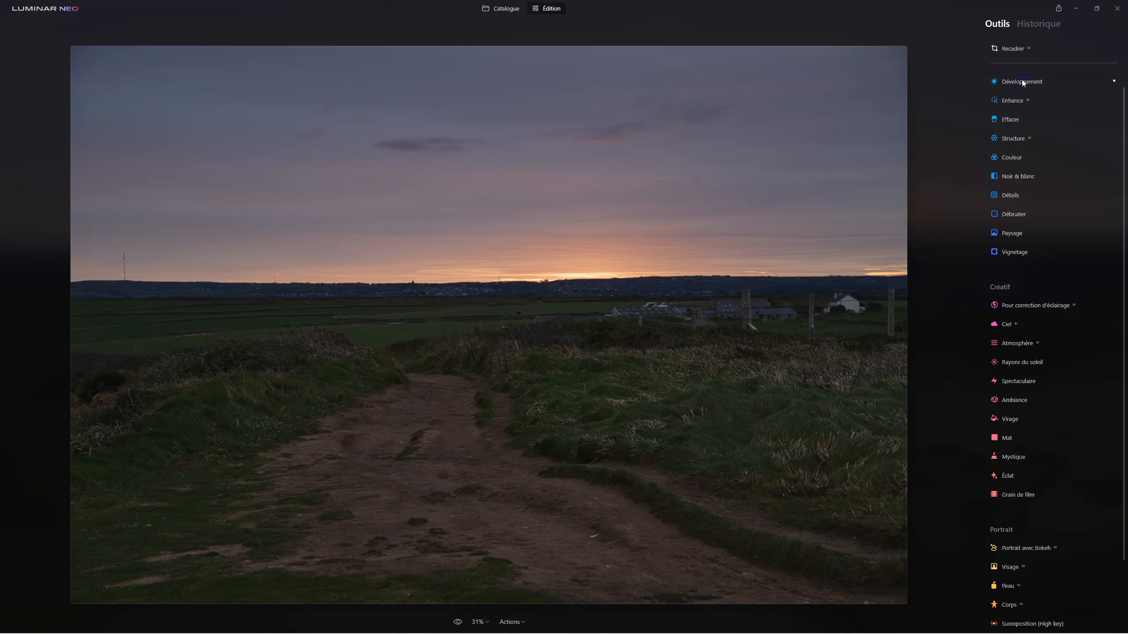
{"action": "left_click", "coordinate": [1022, 80]}
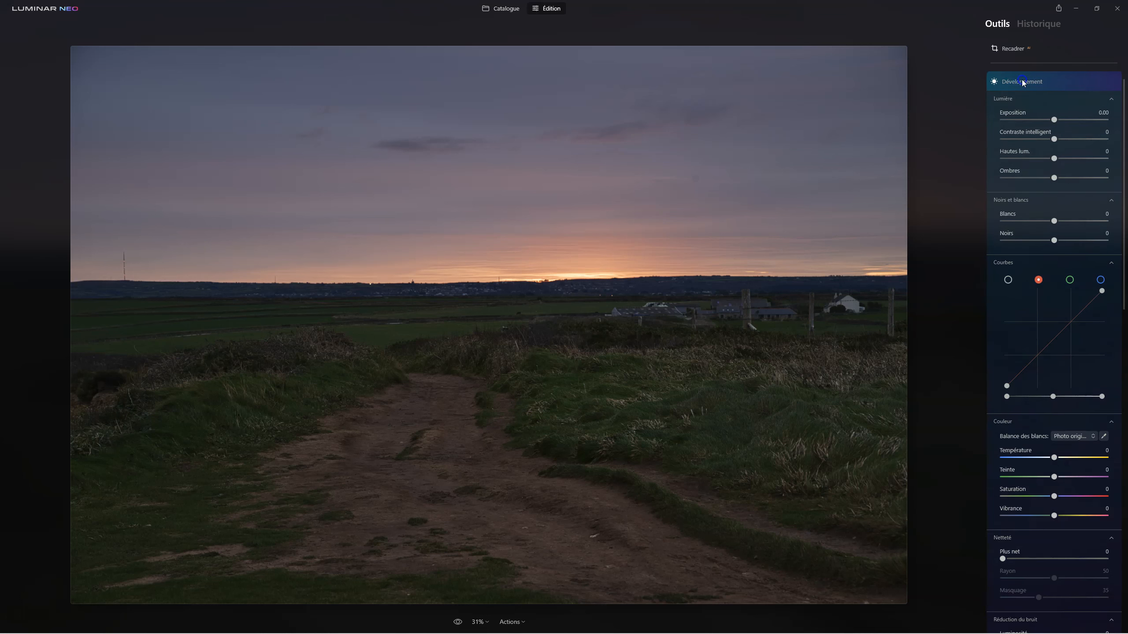
{"action": "left_click", "coordinate": [1022, 82]}
Examine the color curves and the whites and blacks of the newest Développement edit in the history
{"action": "left_click", "coordinate": [1032, 24]}
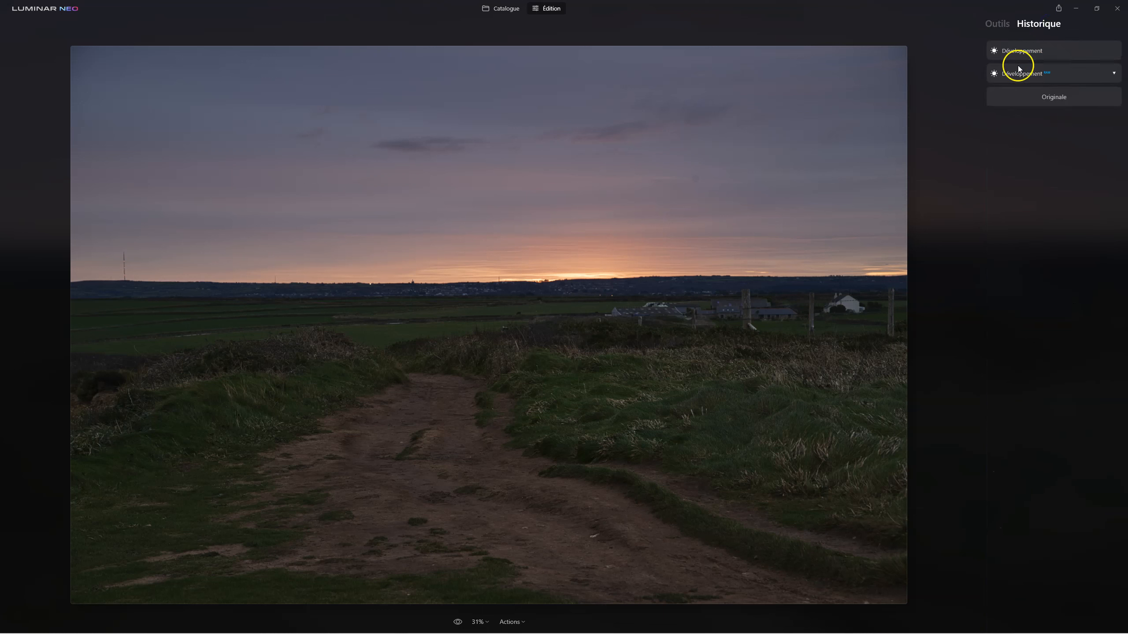
{"action": "left_click", "coordinate": [1019, 52]}
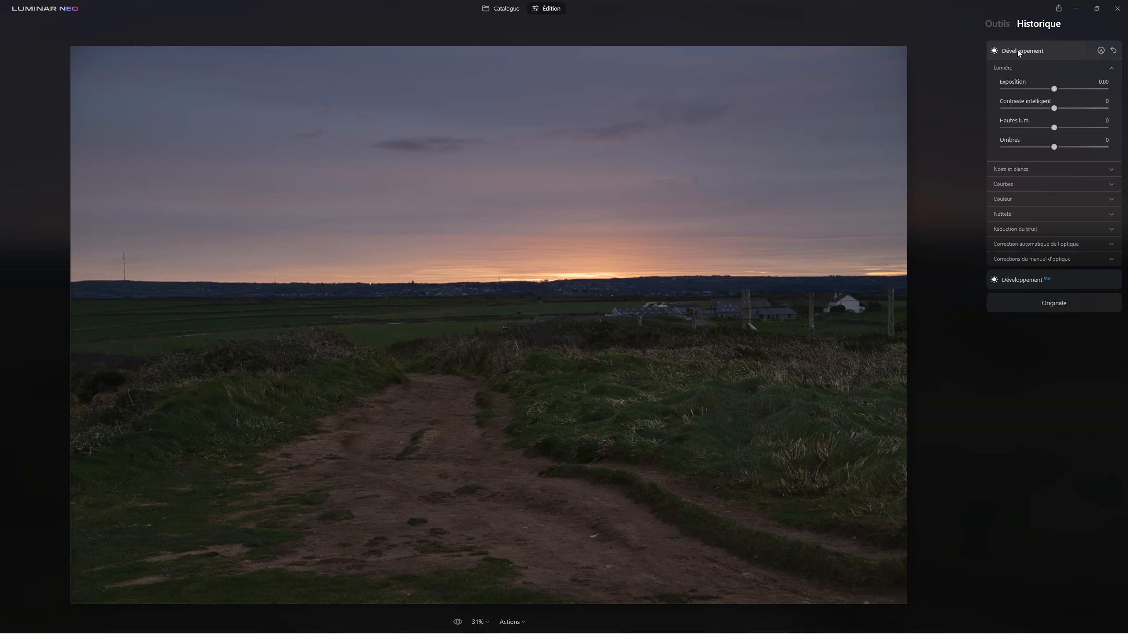
{"action": "left_click", "coordinate": [1006, 183]}
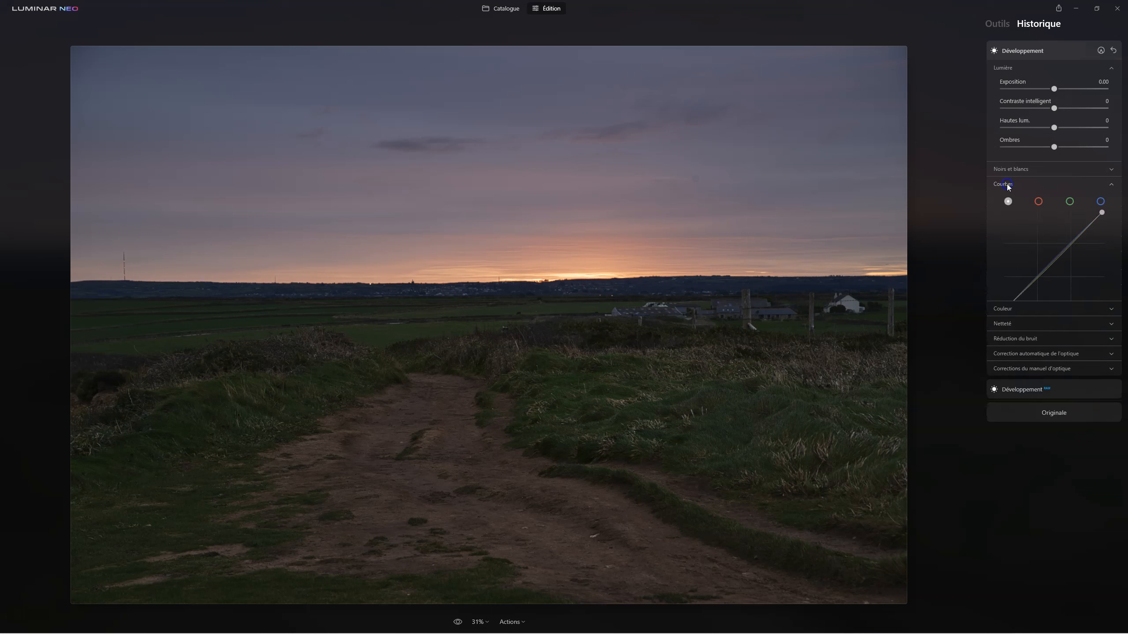
{"action": "left_click", "coordinate": [1101, 202]}
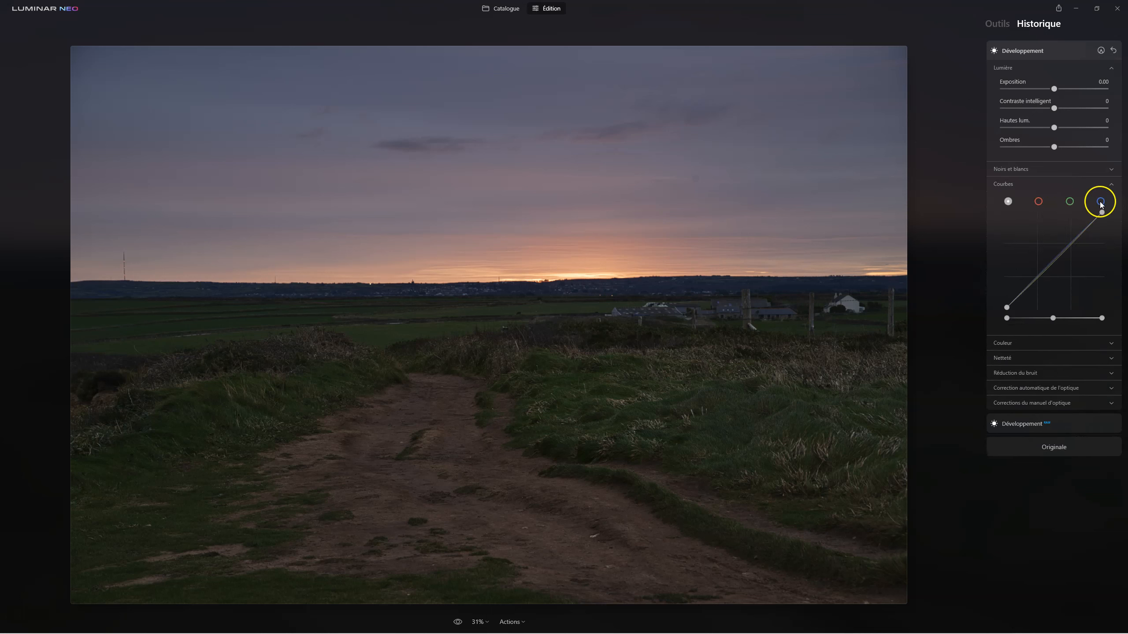
{"action": "left_click", "coordinate": [1036, 201]}
{"action": "left_click", "coordinate": [1092, 202]}
{"action": "left_click", "coordinate": [1012, 169]}
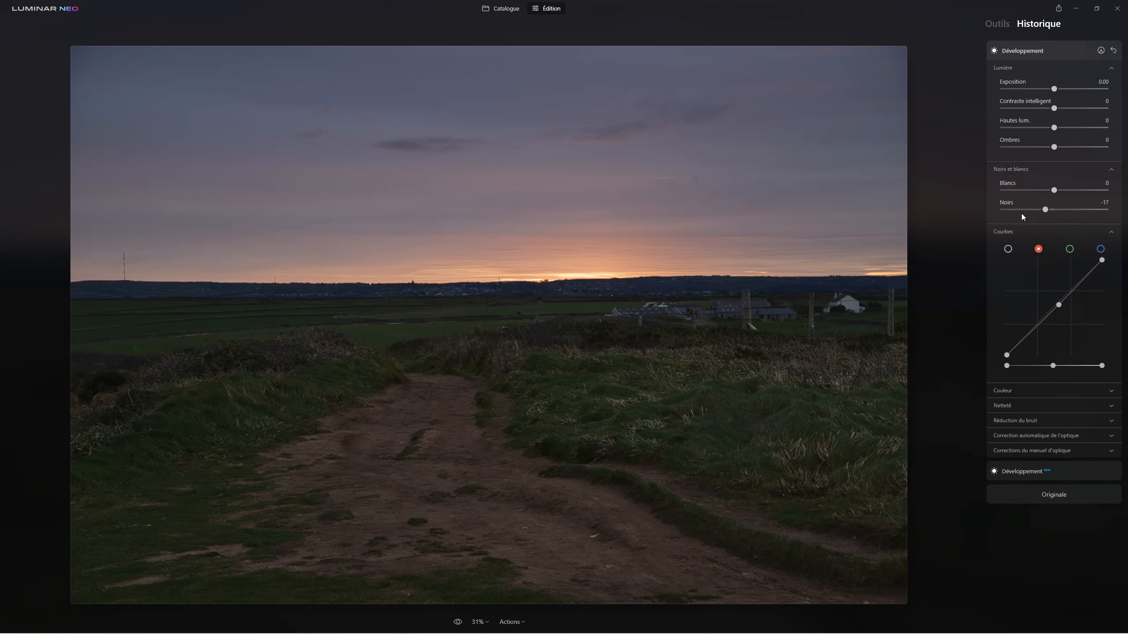
Collapse the newest edit and open the settings of the earlier raw Développement edit in the history
{"action": "left_click", "coordinate": [1024, 51]}
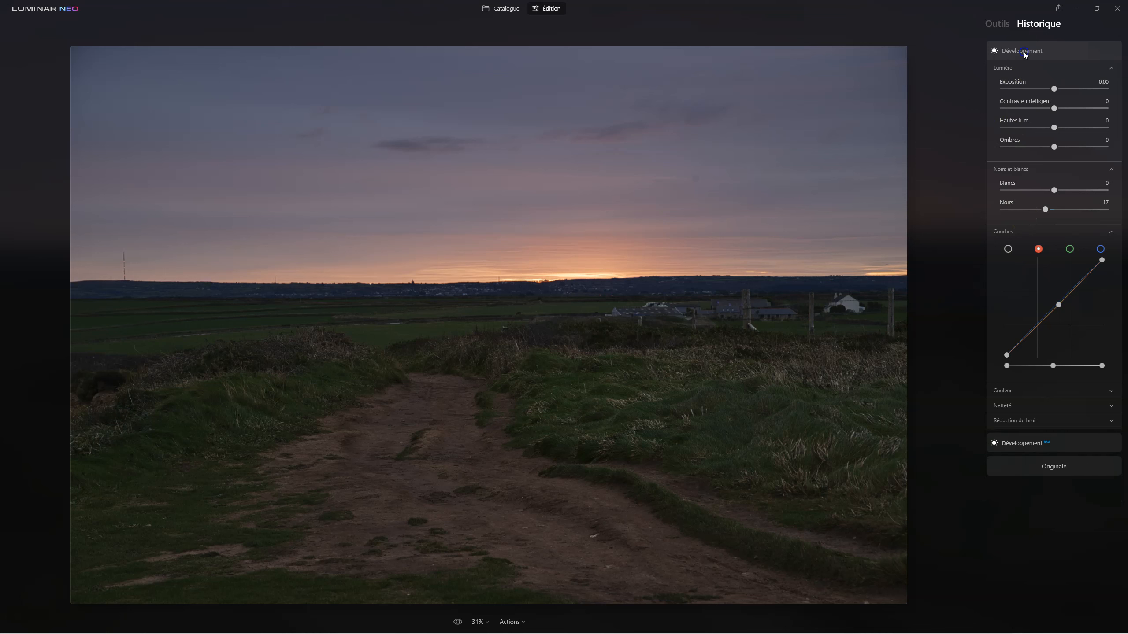
{"action": "left_click", "coordinate": [1022, 73]}
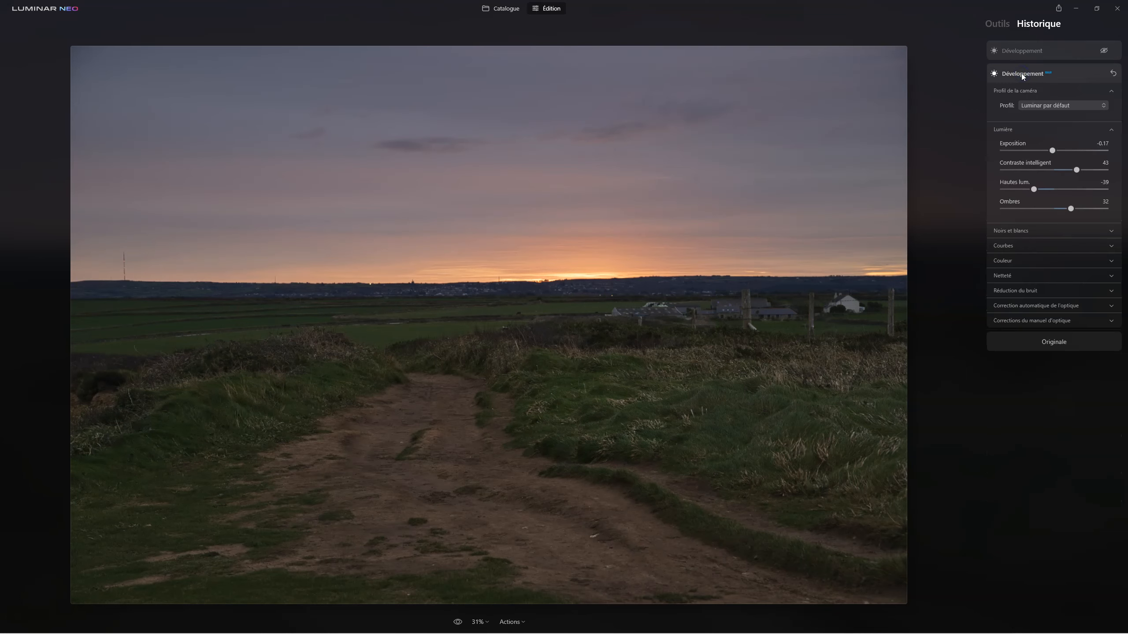
Check the curves and blacks of the newer Développement edit, then return to the raw Développement edit in the history
{"action": "left_click", "coordinate": [1022, 75]}
{"action": "left_click", "coordinate": [1006, 51]}
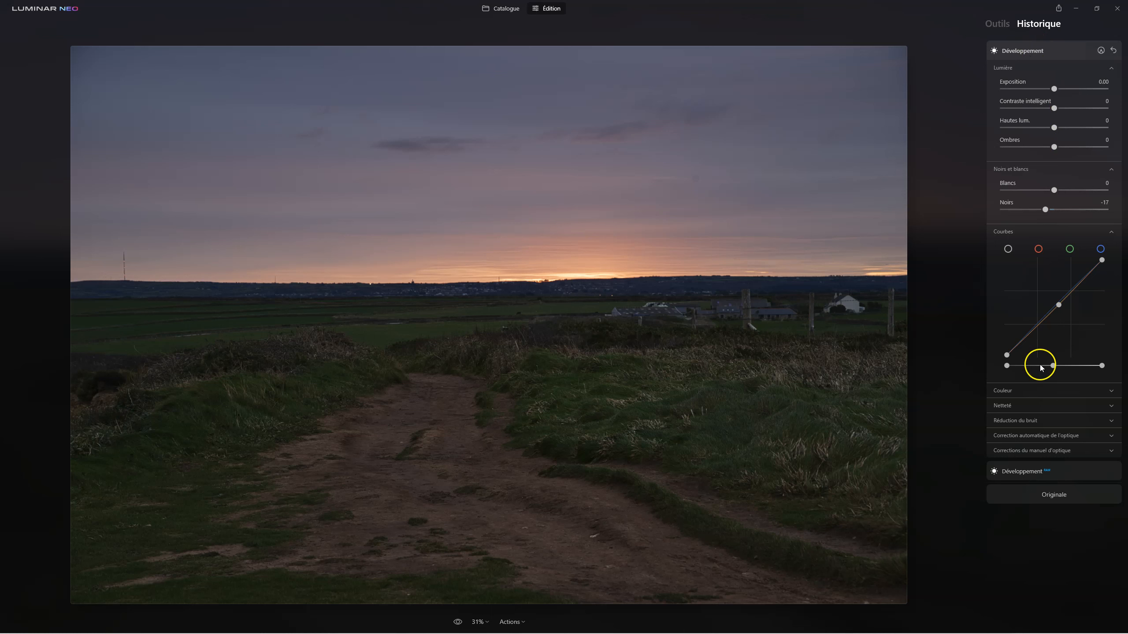
{"action": "left_click", "coordinate": [1014, 471]}
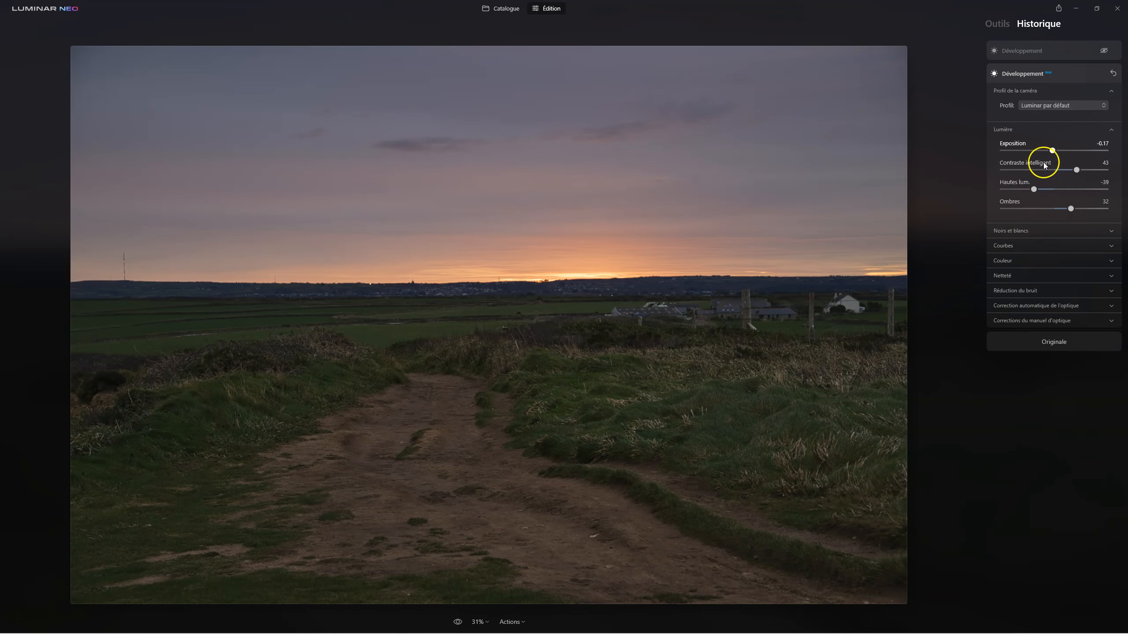
In the raw Développement edit, set smart contrast to 17, highlights to -26 and shadows to 22, adjust the color temperature, and recheck the newer edit
{"action": "left_click_drag", "start_coordinate": [1076, 170], "coordinate": [1063, 172]}
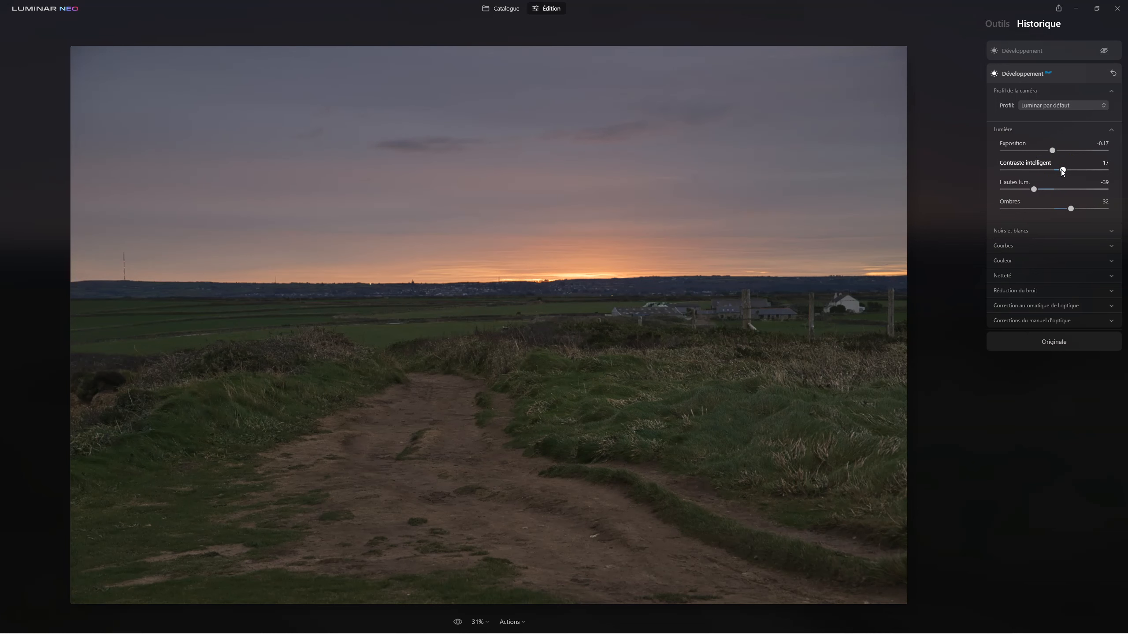
{"action": "left_click_drag", "start_coordinate": [1071, 208], "coordinate": [1041, 191]}
{"action": "left_click", "coordinate": [1013, 265]}
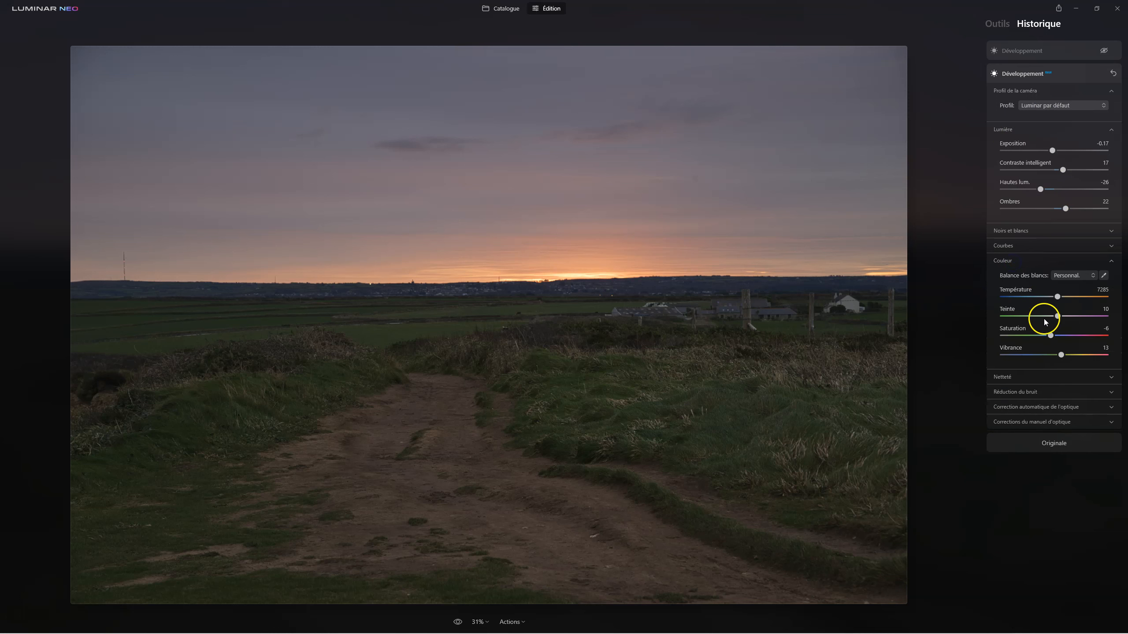
{"action": "left_click_drag", "start_coordinate": [1064, 301], "coordinate": [1062, 297]}
{"action": "left_click", "coordinate": [1019, 49]}
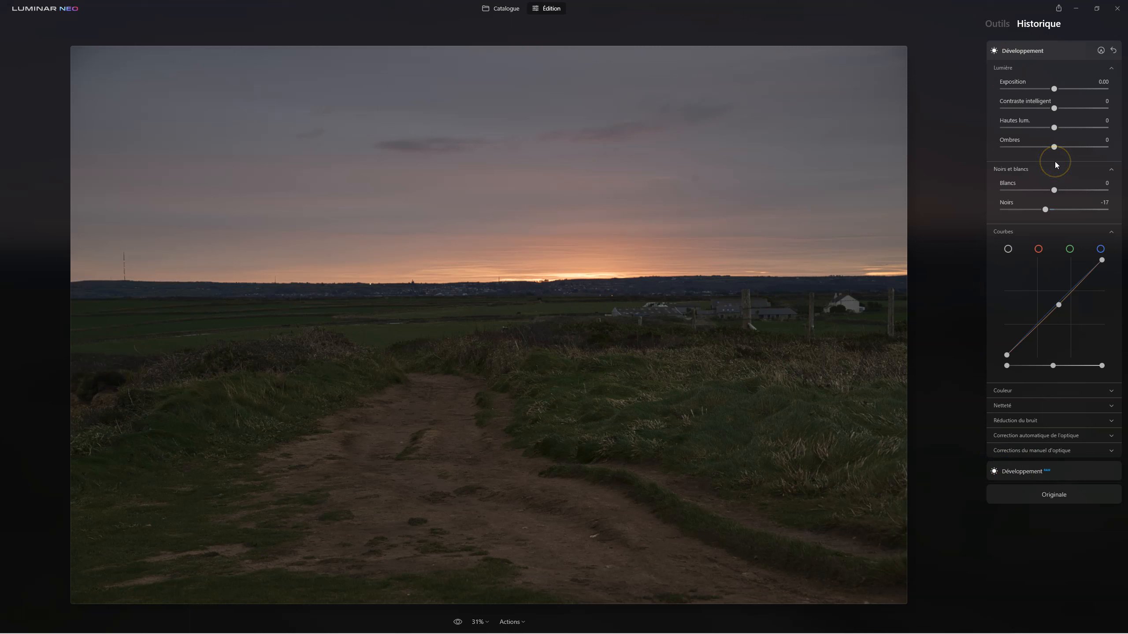
{"action": "left_click", "coordinate": [1023, 49]}
Apply the Enhance tool to the whole photo with Accent set to 28, and close it
{"action": "left_click", "coordinate": [1003, 32]}
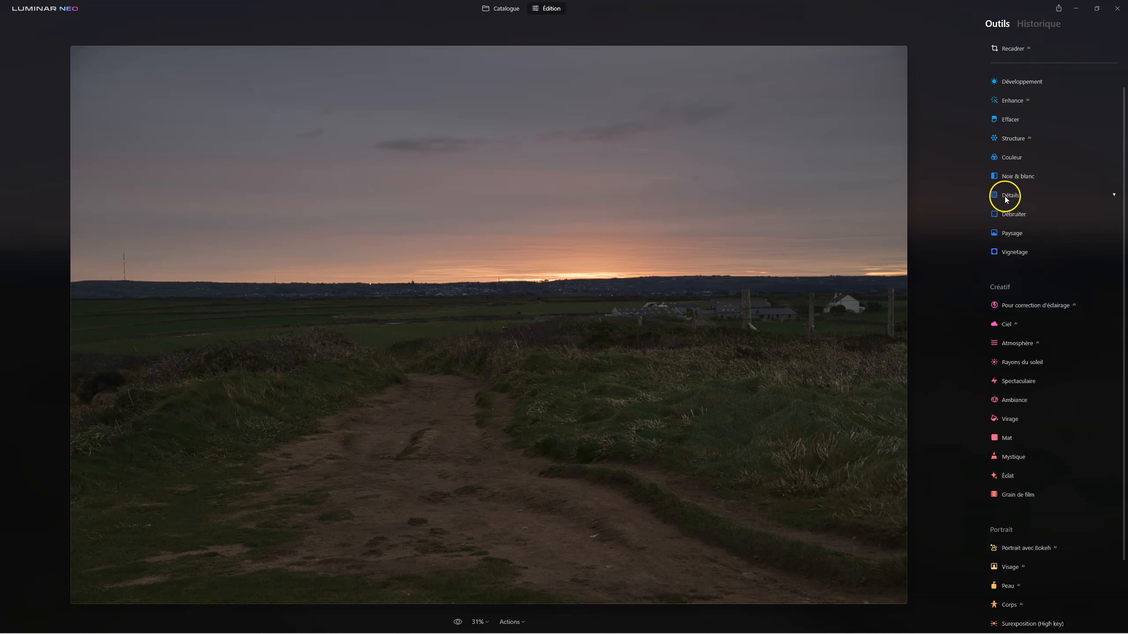
{"action": "left_click", "coordinate": [1011, 100]}
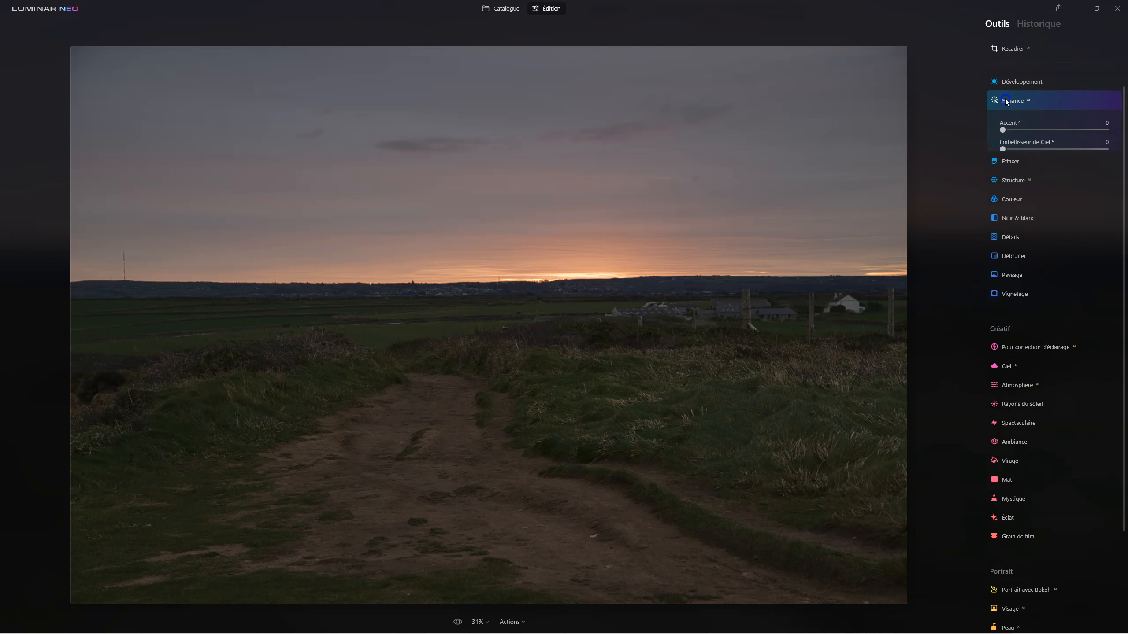
{"action": "left_click_drag", "start_coordinate": [1021, 130], "coordinate": [1034, 131]}
{"action": "left_click", "coordinate": [1012, 99]}
Start a second Enhance adjustment, brush its mask along the dirt path at intensity 23, and set Accent to 80
{"action": "left_click", "coordinate": [1013, 99]}
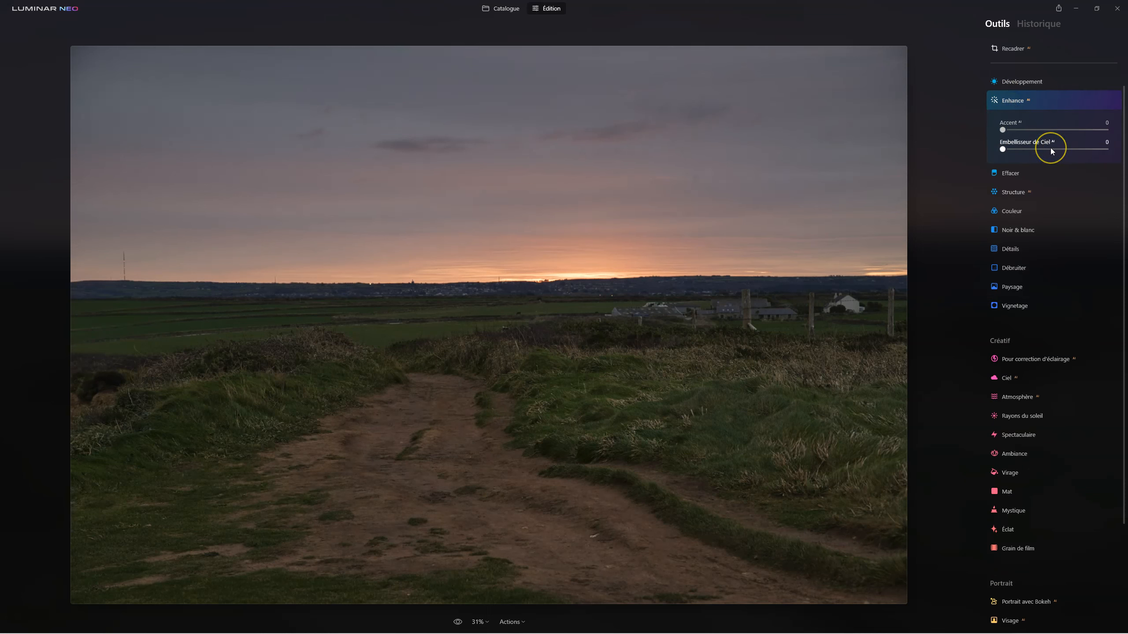
{"action": "left_click_drag", "start_coordinate": [1032, 129], "coordinate": [1006, 131]}
{"action": "left_click", "coordinate": [1100, 101]}
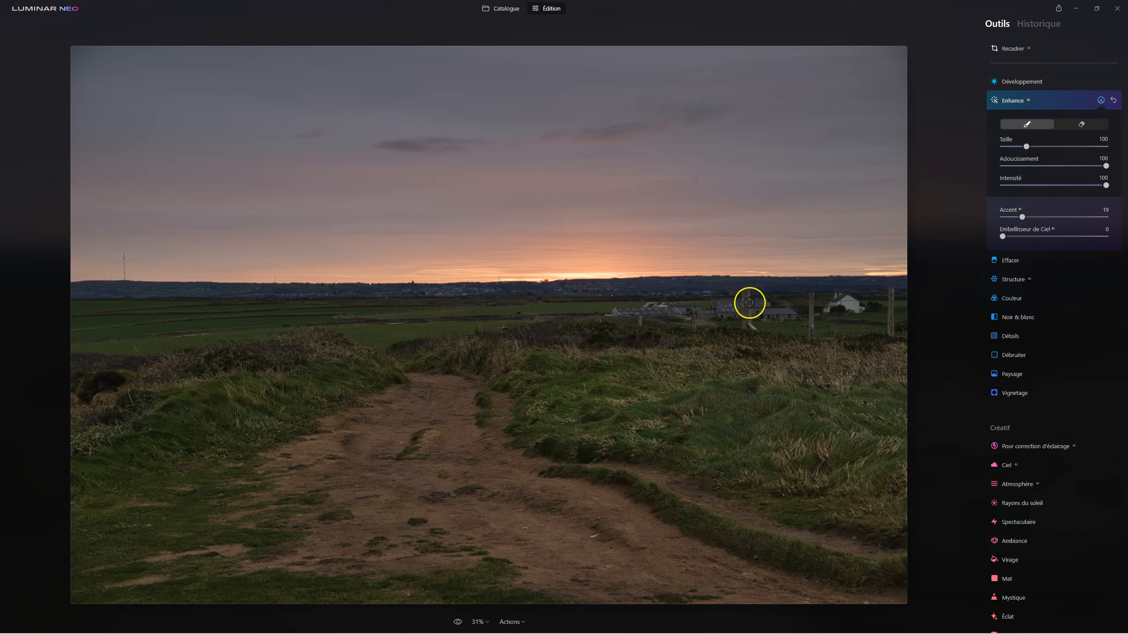
{"action": "left_click_drag", "start_coordinate": [1106, 185], "coordinate": [1030, 188]}
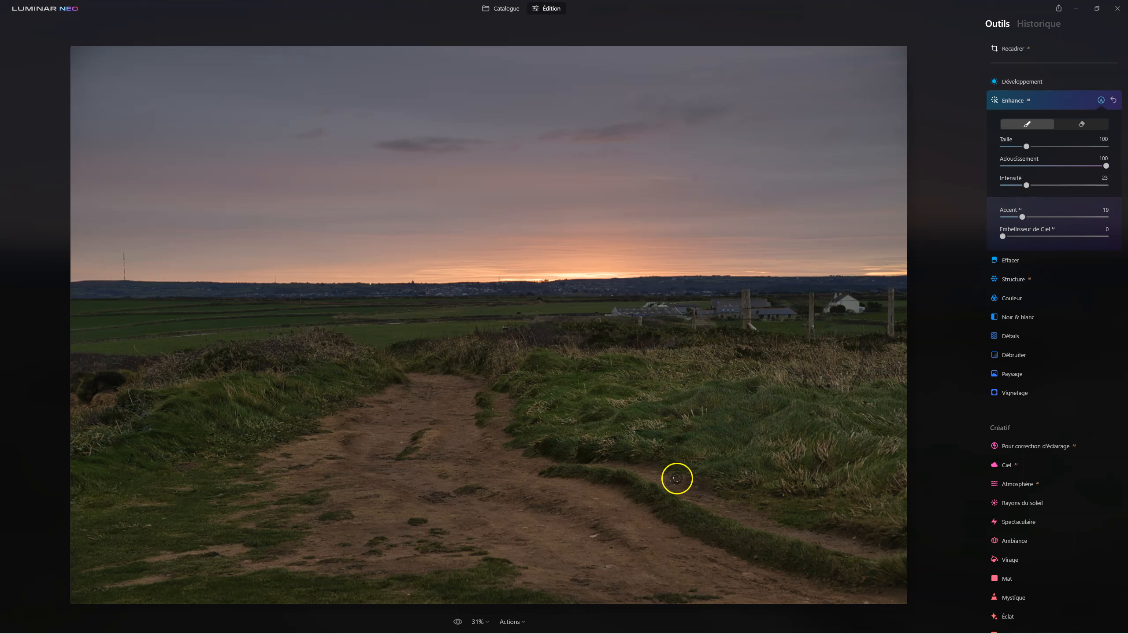
{"action": "mouse_move", "coordinate": [425, 388]}
{"action": "left_mouse_down"}
{"action": "mouse_move", "coordinate": [387, 432]}
{"action": "mouse_move", "coordinate": [397, 431]}
{"action": "mouse_move", "coordinate": [318, 445]}
{"action": "mouse_move", "coordinate": [564, 564]}
{"action": "mouse_move", "coordinate": [365, 431]}
{"action": "mouse_move", "coordinate": [576, 531]}
{"action": "mouse_move", "coordinate": [477, 419]}
{"action": "mouse_move", "coordinate": [516, 427]}
{"action": "mouse_move", "coordinate": [742, 579]}
{"action": "left_mouse_up"}
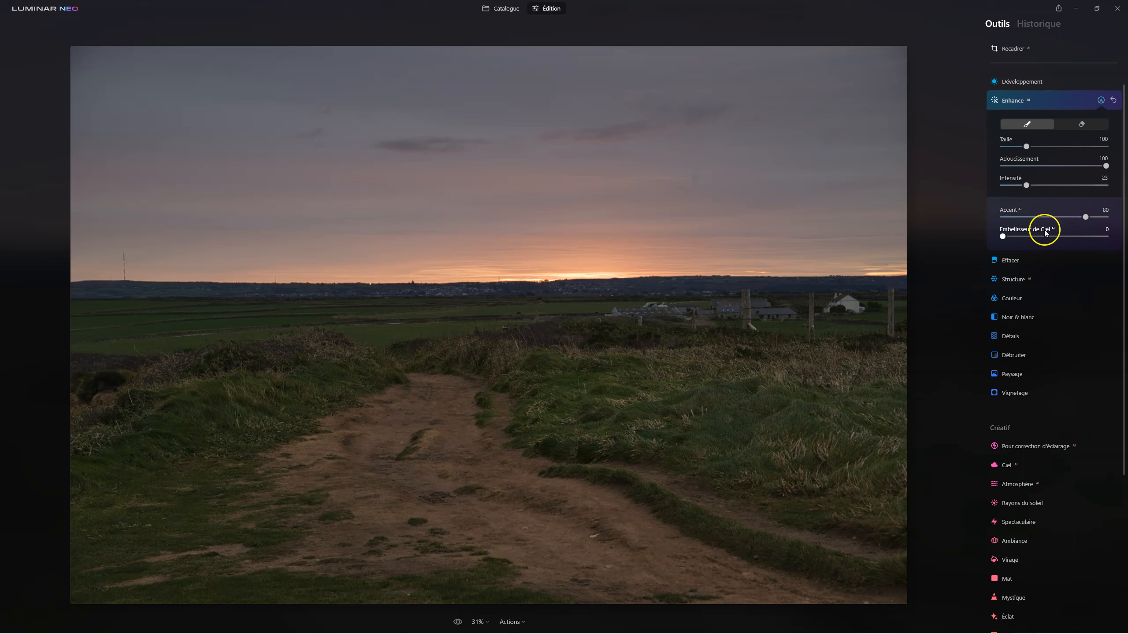
Paint more of the dirt path into the second Enhance mask at brush intensity 46, and close the tool
{"action": "mouse_move", "coordinate": [549, 411]}
{"action": "left_mouse_down"}
{"action": "mouse_move", "coordinate": [410, 395]}
{"action": "mouse_move", "coordinate": [390, 443]}
{"action": "left_mouse_up"}
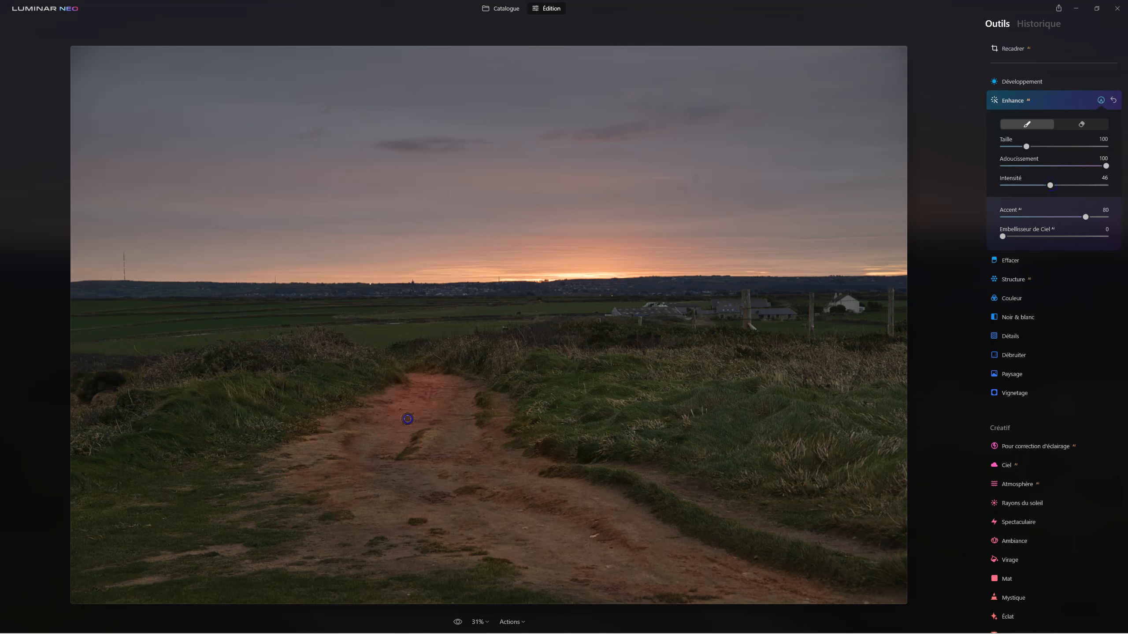
{"action": "mouse_move", "coordinate": [450, 501]}
{"action": "left_mouse_down"}
{"action": "mouse_move", "coordinate": [492, 503]}
{"action": "mouse_move", "coordinate": [465, 403]}
{"action": "left_mouse_up"}
{"action": "left_click_drag", "start_coordinate": [494, 477], "coordinate": [568, 511]}
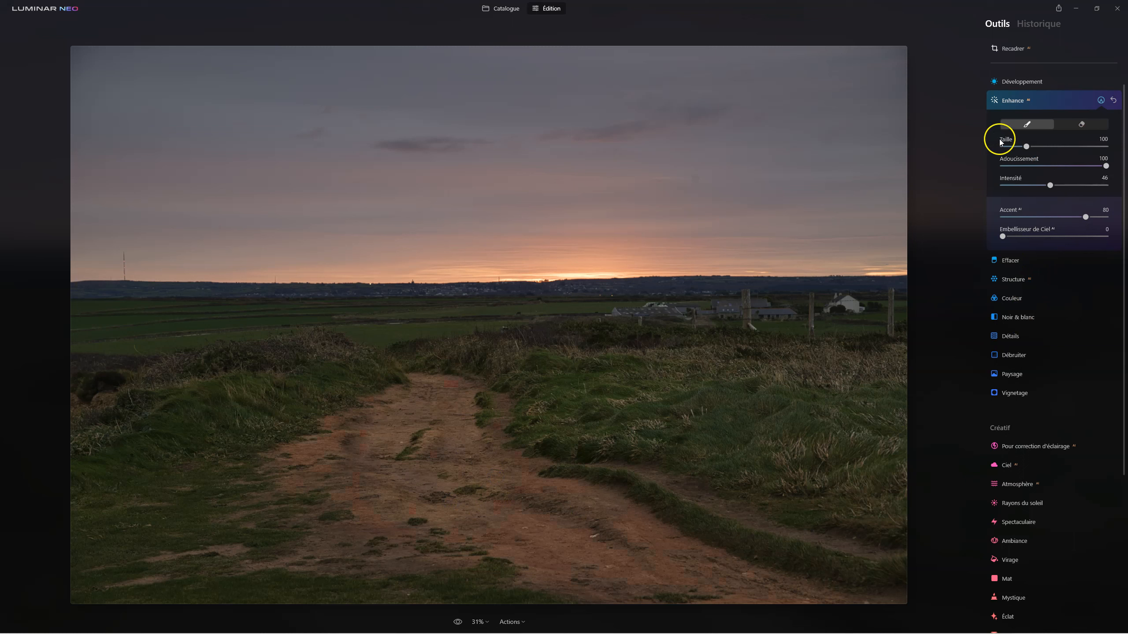
{"action": "left_click", "coordinate": [1011, 101]}
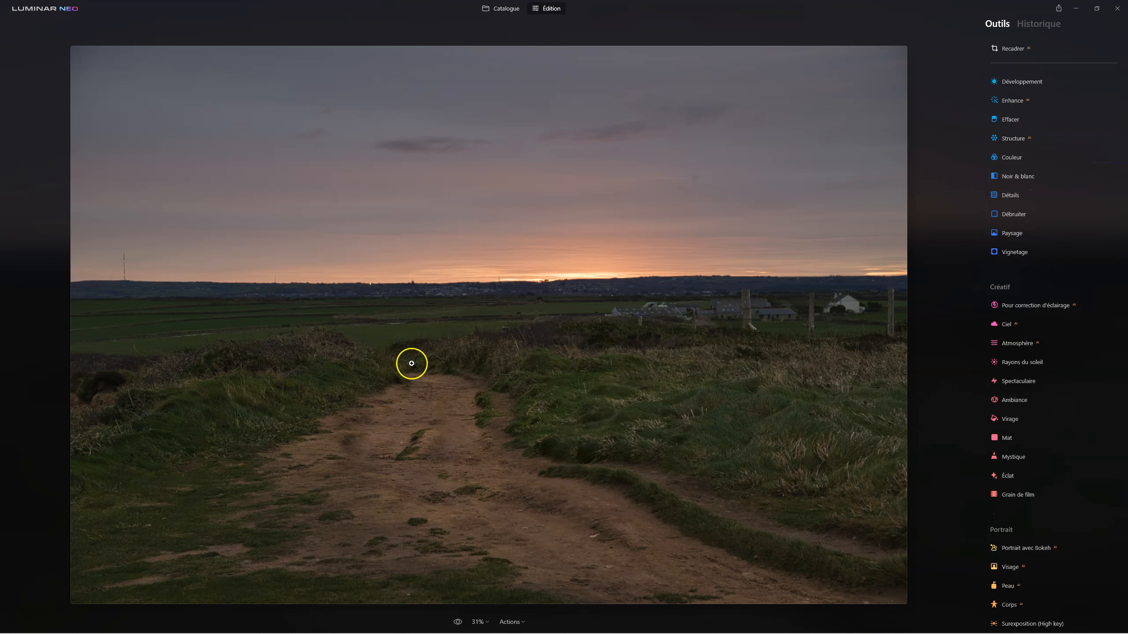
Reopen the mask of the newest Enhance edit from the history and erase part of it on the path at intensity 14
{"action": "left_click", "coordinate": [1047, 27]}
{"action": "left_click", "coordinate": [1006, 50]}
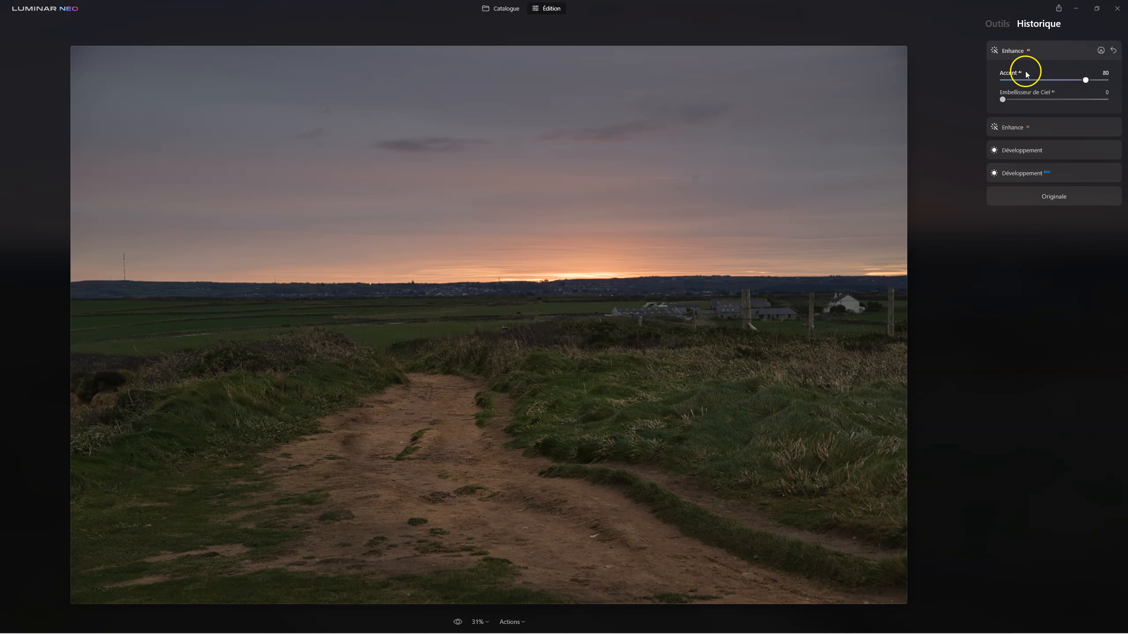
{"action": "left_click", "coordinate": [1101, 50]}
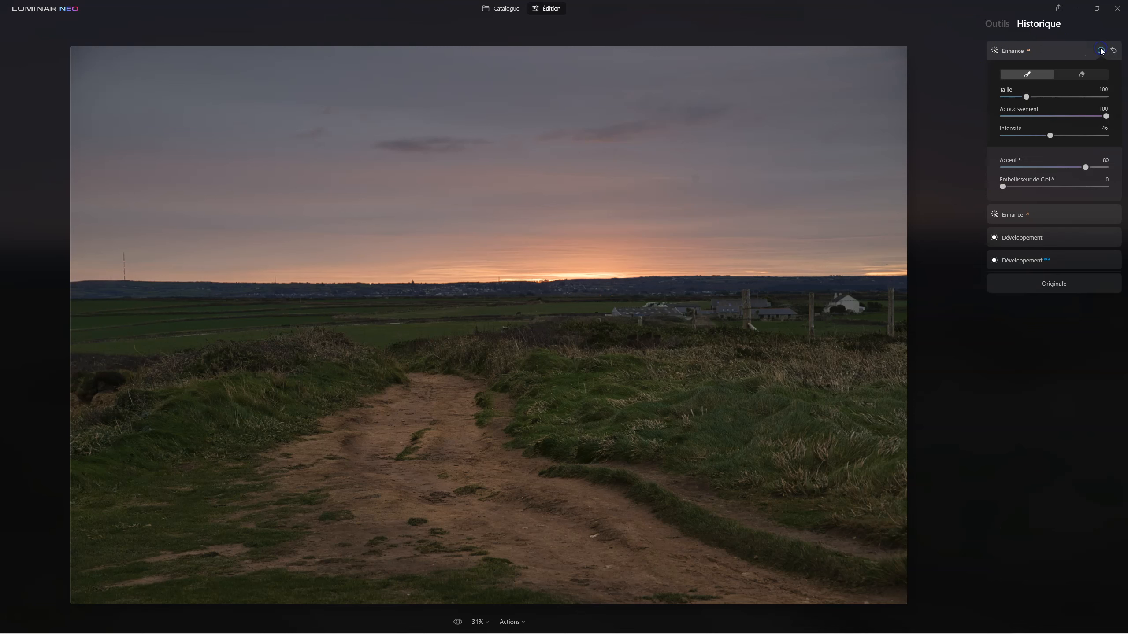
{"action": "left_click", "coordinate": [1091, 77]}
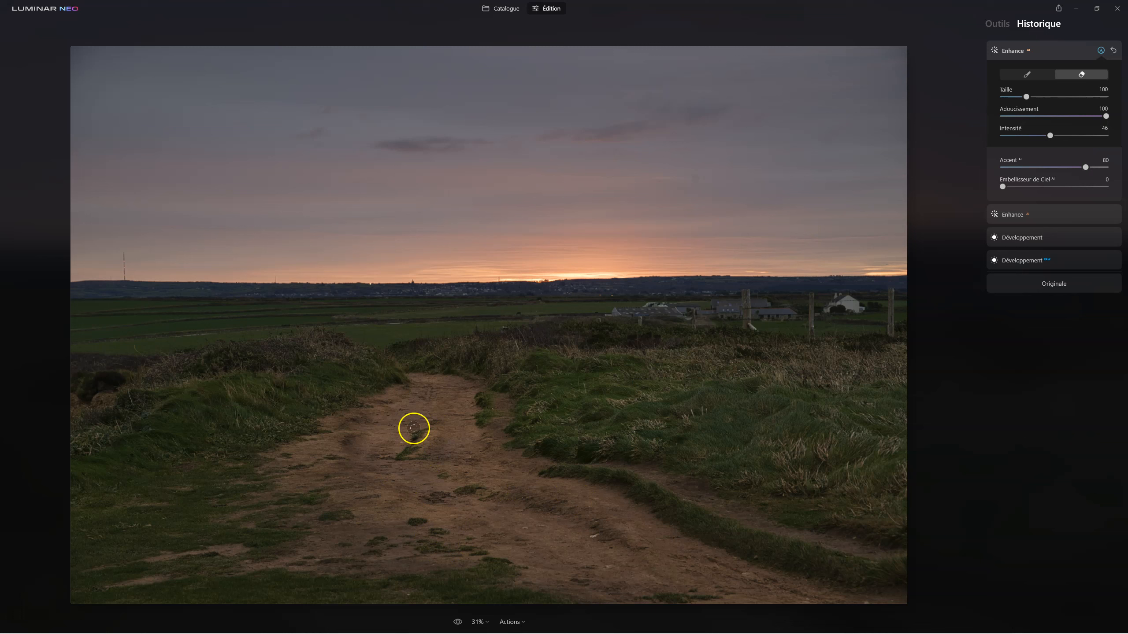
{"action": "left_click_drag", "start_coordinate": [1050, 136], "coordinate": [1018, 136]}
{"action": "left_click", "coordinate": [390, 435]}
{"action": "left_click_drag", "start_coordinate": [395, 444], "coordinate": [415, 521]}
{"action": "left_click_drag", "start_coordinate": [429, 467], "coordinate": [420, 435]}
{"action": "mouse_move", "coordinate": [418, 394]}
{"action": "left_mouse_down"}
{"action": "mouse_move", "coordinate": [414, 485]}
{"action": "mouse_move", "coordinate": [454, 390]}
{"action": "mouse_move", "coordinate": [456, 458]}
{"action": "mouse_move", "coordinate": [411, 471]}
{"action": "mouse_move", "coordinate": [427, 405]}
{"action": "mouse_move", "coordinate": [407, 407]}
{"action": "mouse_move", "coordinate": [416, 405]}
{"action": "mouse_move", "coordinate": [416, 460]}
{"action": "left_mouse_up"}
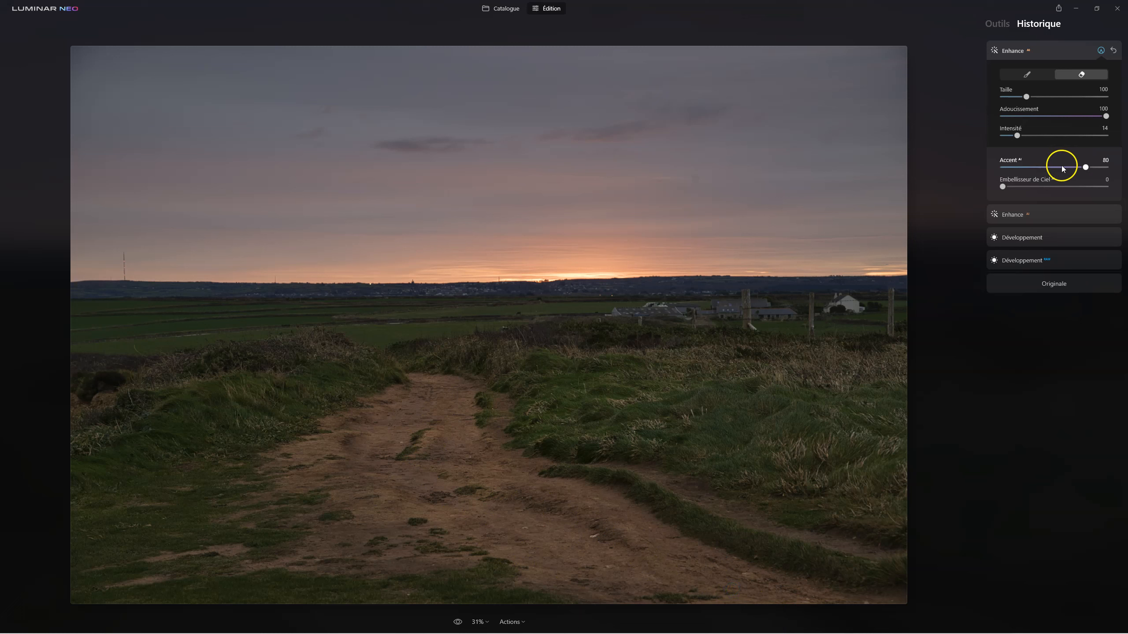
Erase the Enhance mask from the lower part of the path at intensity 65, and collapse the edit
{"action": "left_click_drag", "start_coordinate": [1015, 134], "coordinate": [1069, 135]}
{"action": "mouse_move", "coordinate": [640, 520]}
{"action": "left_mouse_down"}
{"action": "mouse_move", "coordinate": [583, 512]}
{"action": "mouse_move", "coordinate": [706, 570]}
{"action": "mouse_move", "coordinate": [671, 547]}
{"action": "mouse_move", "coordinate": [486, 518]}
{"action": "mouse_move", "coordinate": [823, 606]}
{"action": "mouse_move", "coordinate": [803, 593]}
{"action": "mouse_move", "coordinate": [804, 606]}
{"action": "mouse_move", "coordinate": [546, 573]}
{"action": "mouse_move", "coordinate": [476, 525]}
{"action": "mouse_move", "coordinate": [431, 509]}
{"action": "left_mouse_up"}
{"action": "left_click_drag", "start_coordinate": [577, 573], "coordinate": [609, 577]}
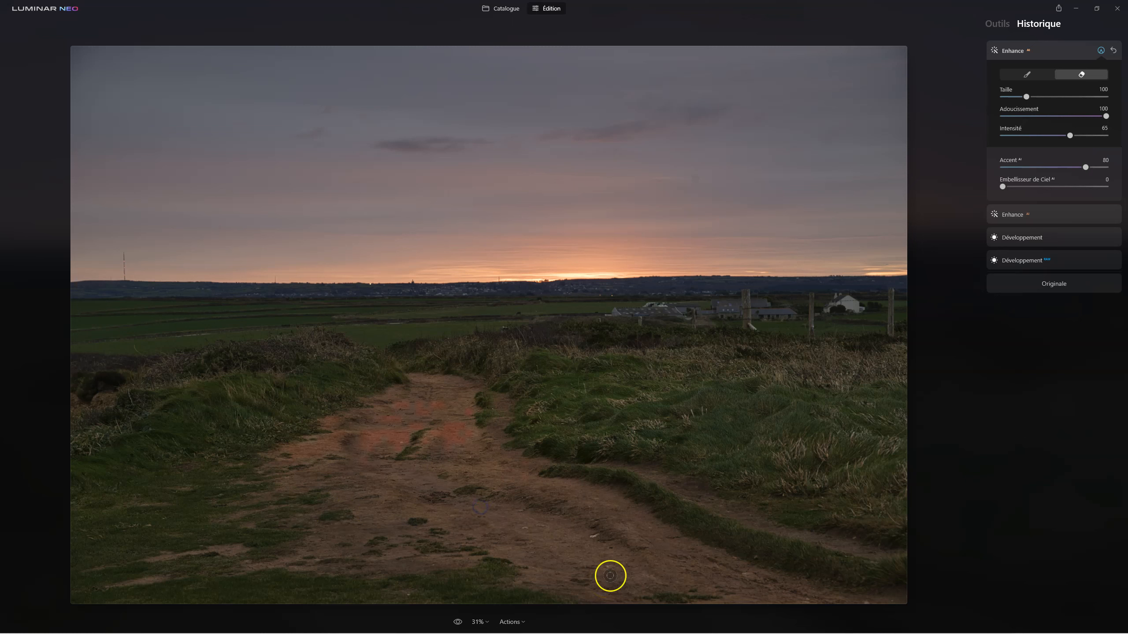
{"action": "left_click", "coordinate": [1015, 53]}
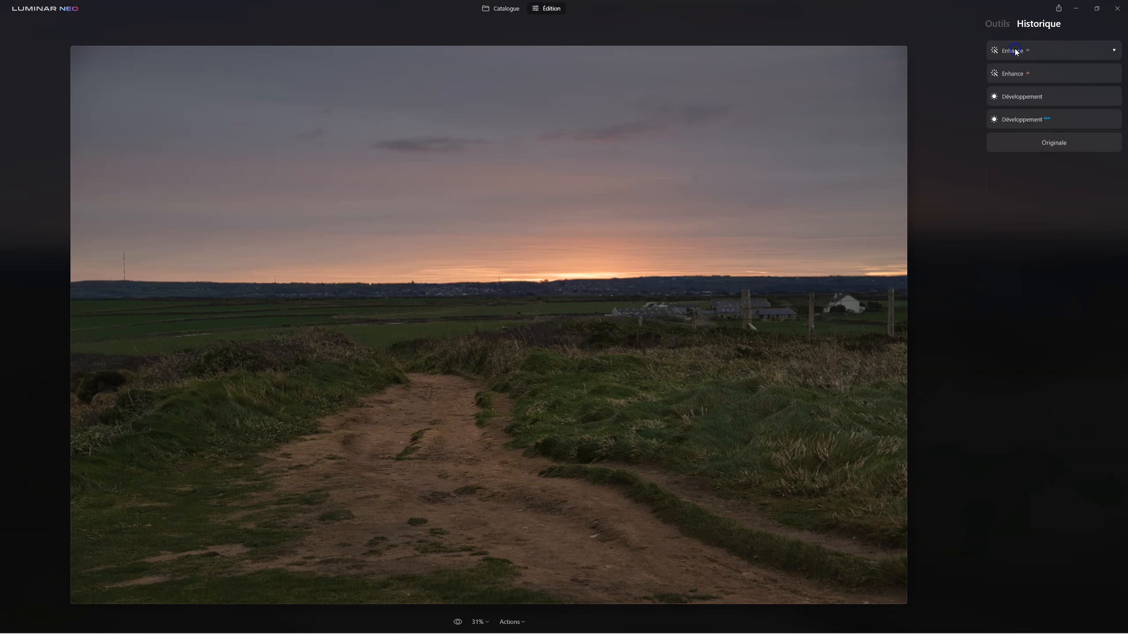
Compare the Accent settings of the two Enhance edits in the history
{"action": "left_click", "coordinate": [1012, 75]}
{"action": "left_click", "coordinate": [1012, 76]}
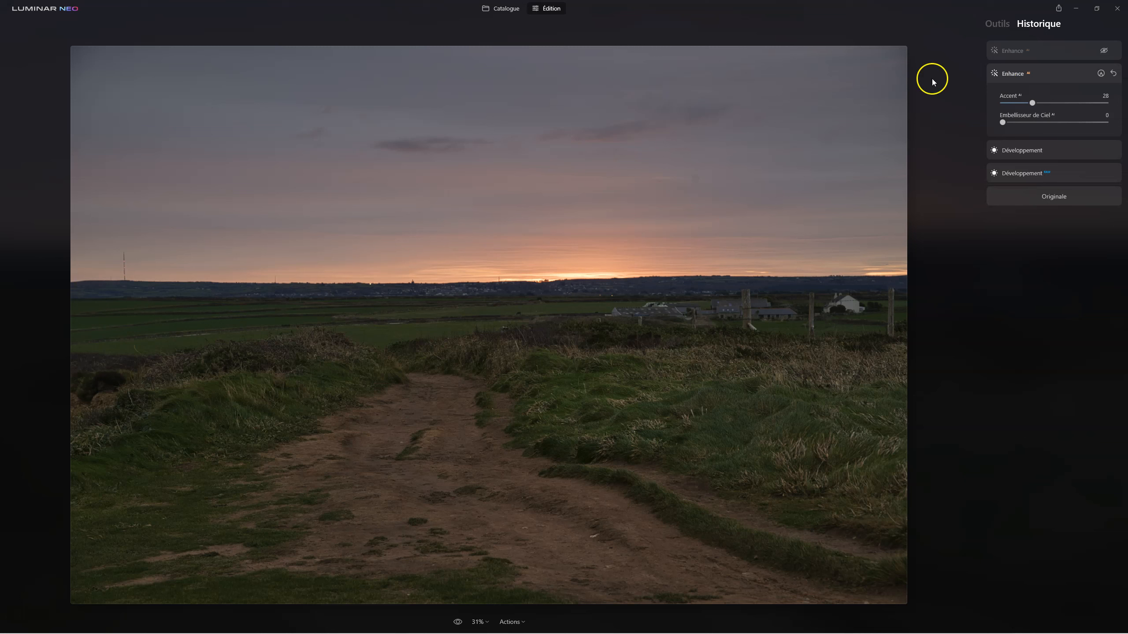
{"action": "left_click", "coordinate": [1010, 51]}
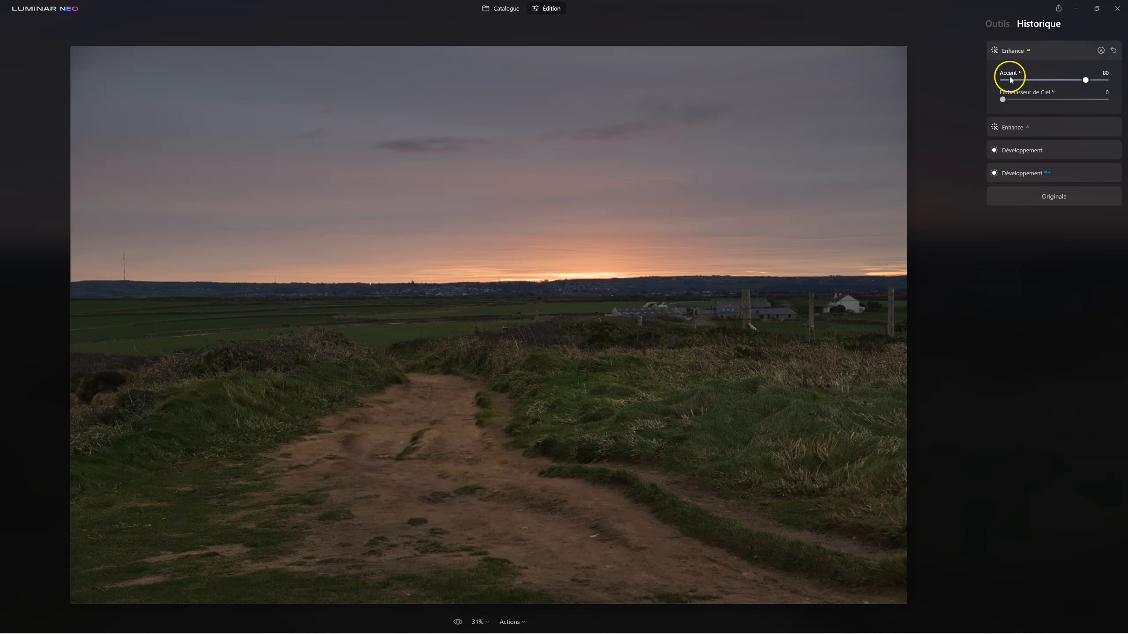
Set Accent to 62 in the earlier Enhance edit and to 100 in the newest masked one
{"action": "left_click", "coordinate": [1007, 127]}
{"action": "left_click_drag", "start_coordinate": [1040, 103], "coordinate": [1068, 106]}
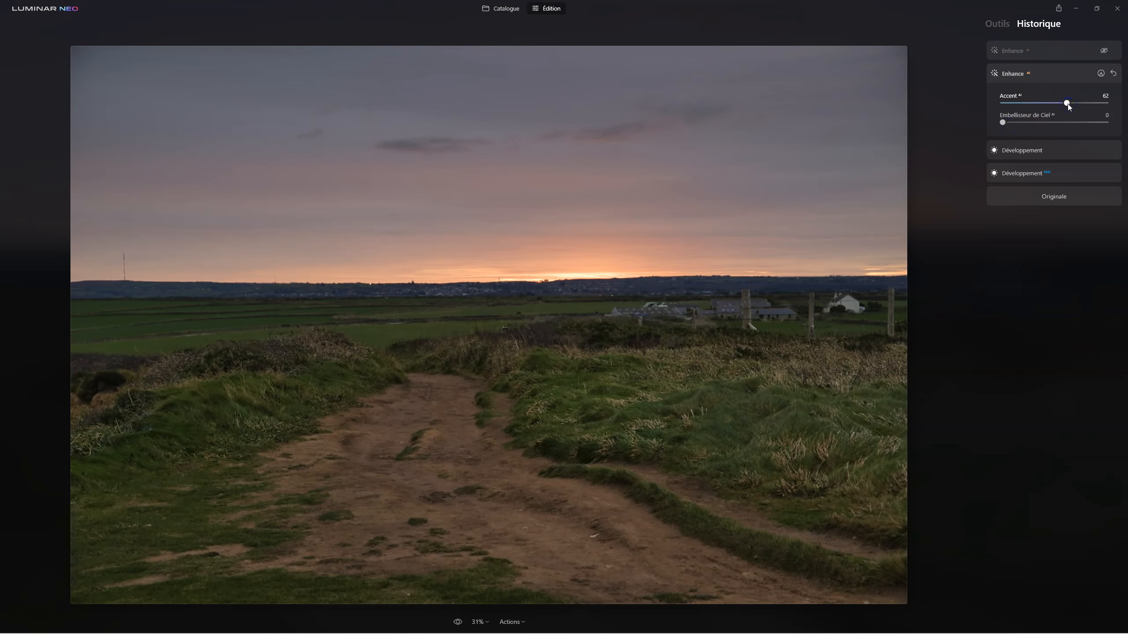
{"action": "left_click", "coordinate": [1013, 51]}
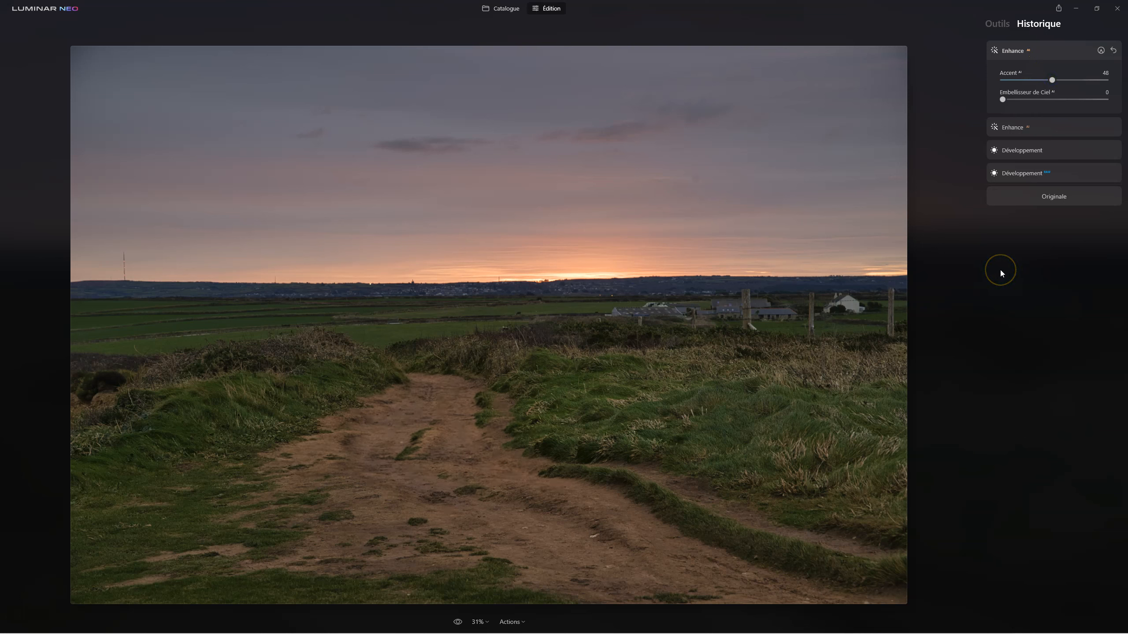
{"action": "left_click_drag", "start_coordinate": [1052, 81], "coordinate": [1125, 81]}
Set the earlier Enhance edit's Accent to 33 and reopen the newest Enhance edit to view the combined effect
{"action": "left_click", "coordinate": [1016, 128]}
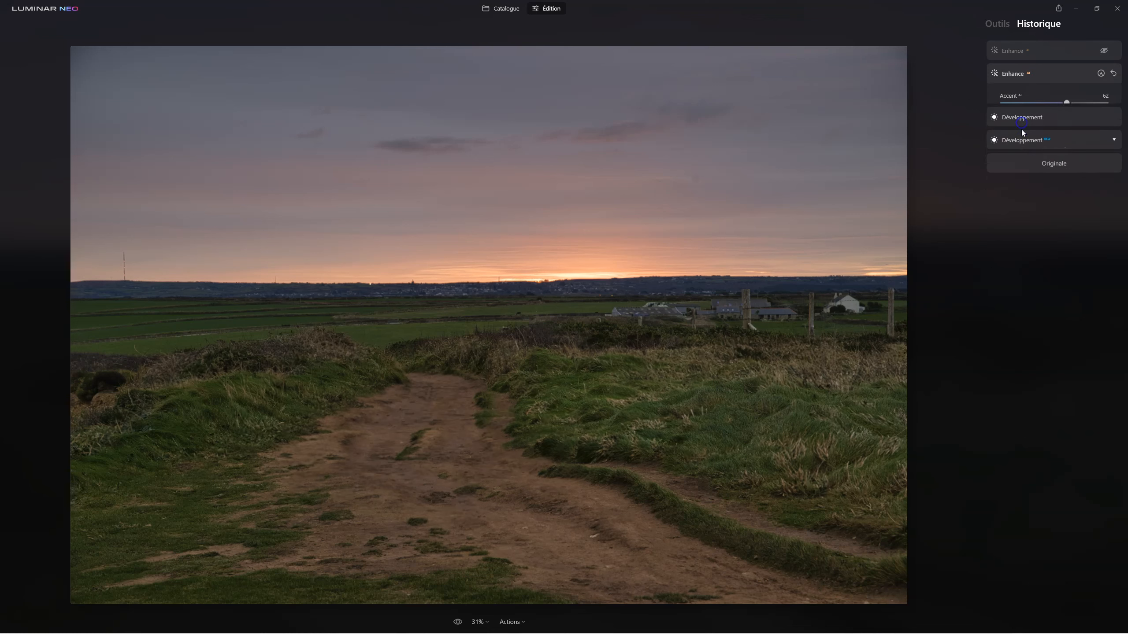
{"action": "left_click_drag", "start_coordinate": [1066, 105], "coordinate": [1036, 104]}
{"action": "left_click", "coordinate": [1020, 53]}
{"action": "left_click", "coordinate": [1021, 51]}
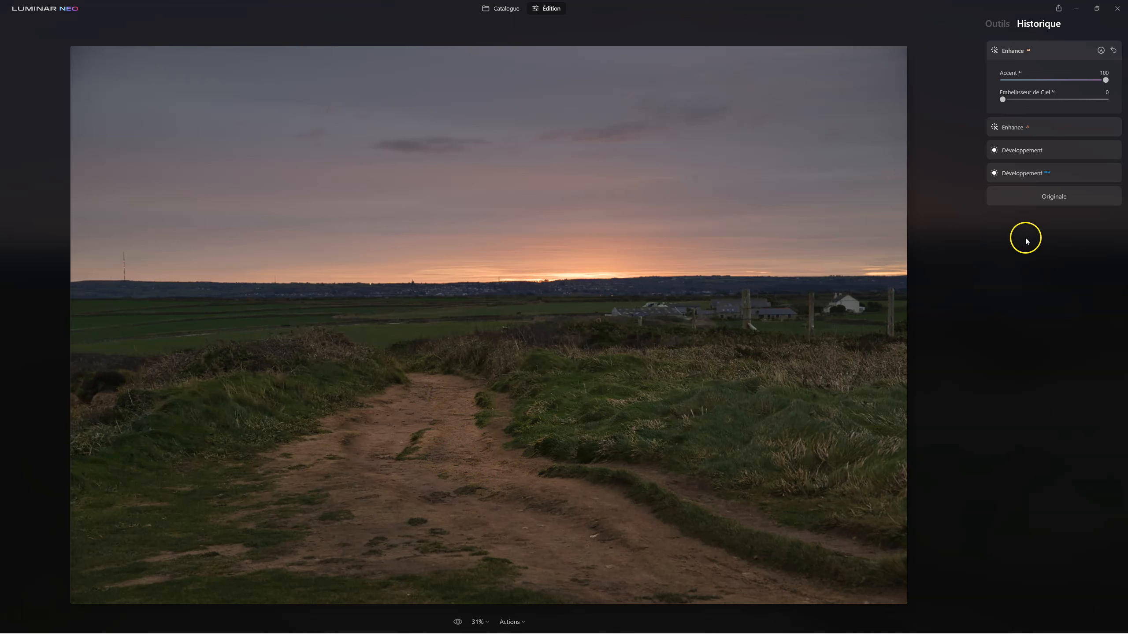
Reset the second Développement edit in the history to its default values and collapse it
{"action": "left_click", "coordinate": [1022, 151]}
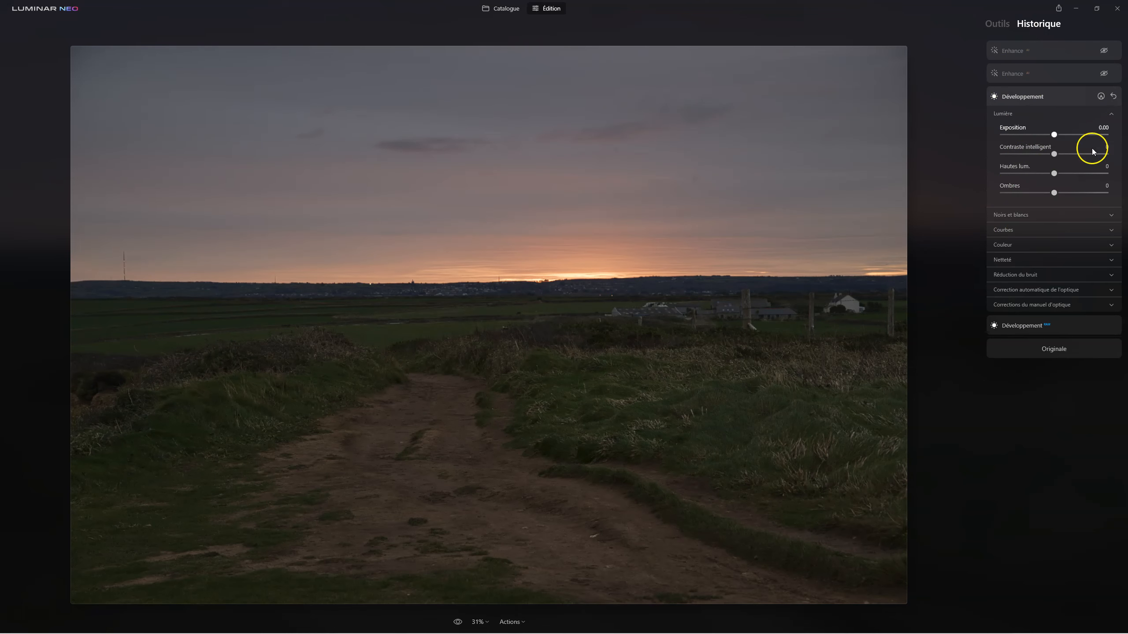
{"action": "left_click", "coordinate": [1114, 97]}
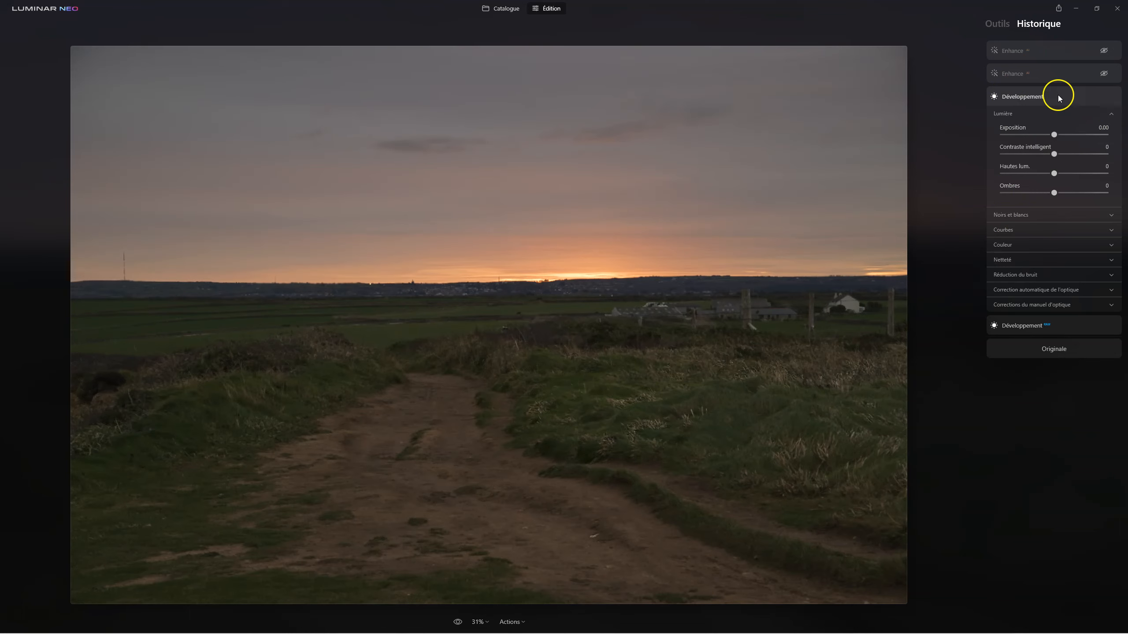
{"action": "left_click", "coordinate": [1040, 96]}
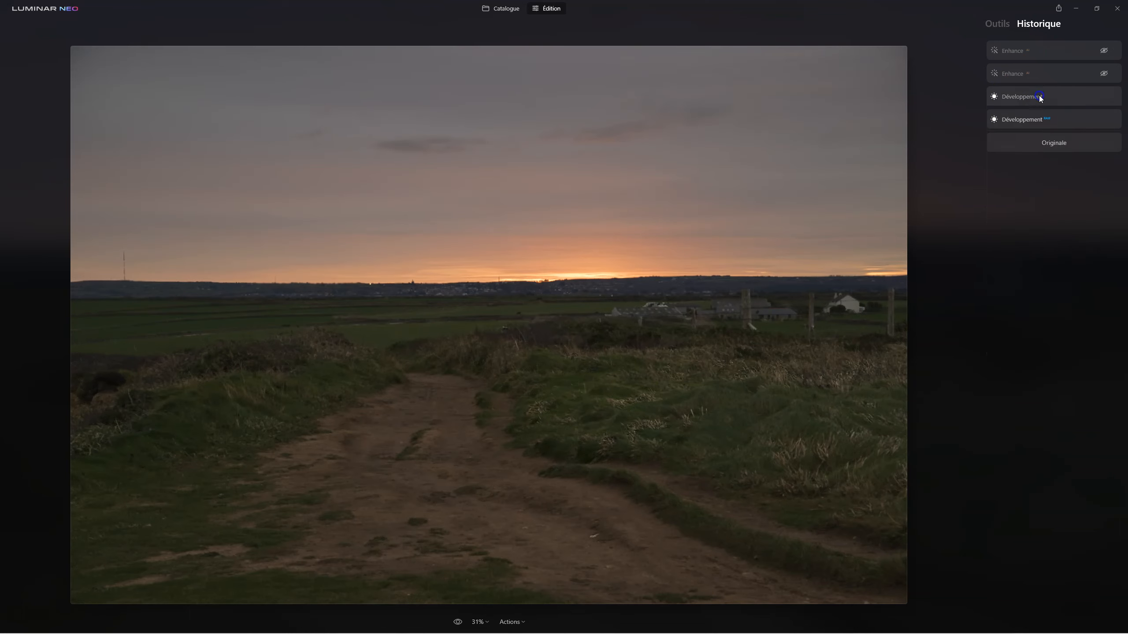
Set the exposure of the raw Développement edit to -0.90 and leave its settings
{"action": "left_click", "coordinate": [1028, 122]}
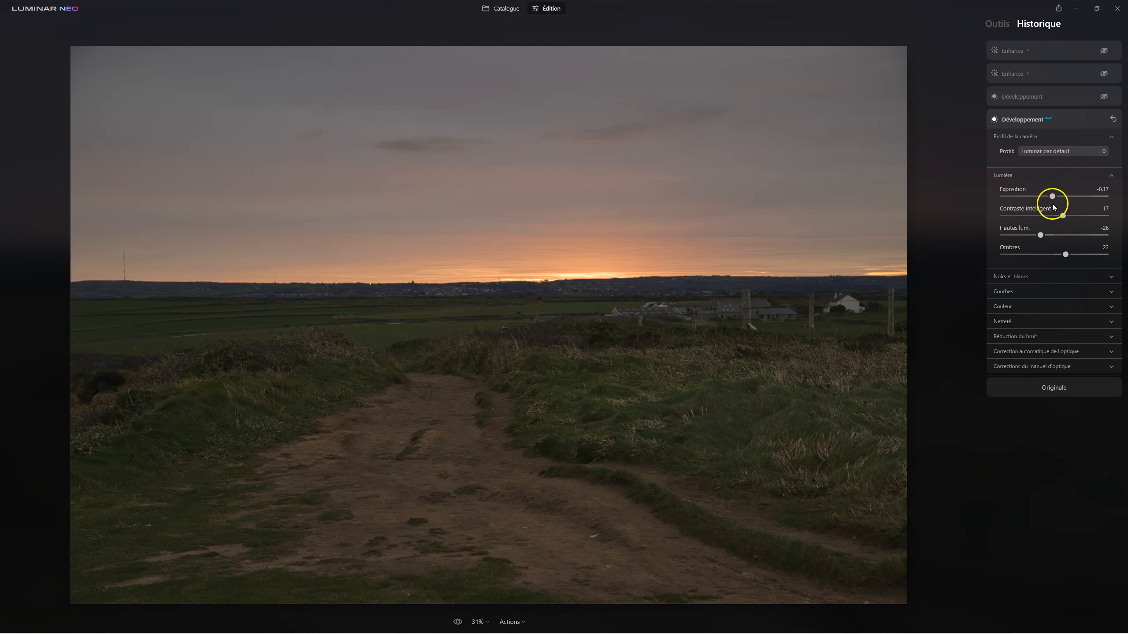
{"action": "left_click_drag", "start_coordinate": [1049, 197], "coordinate": [1045, 197]}
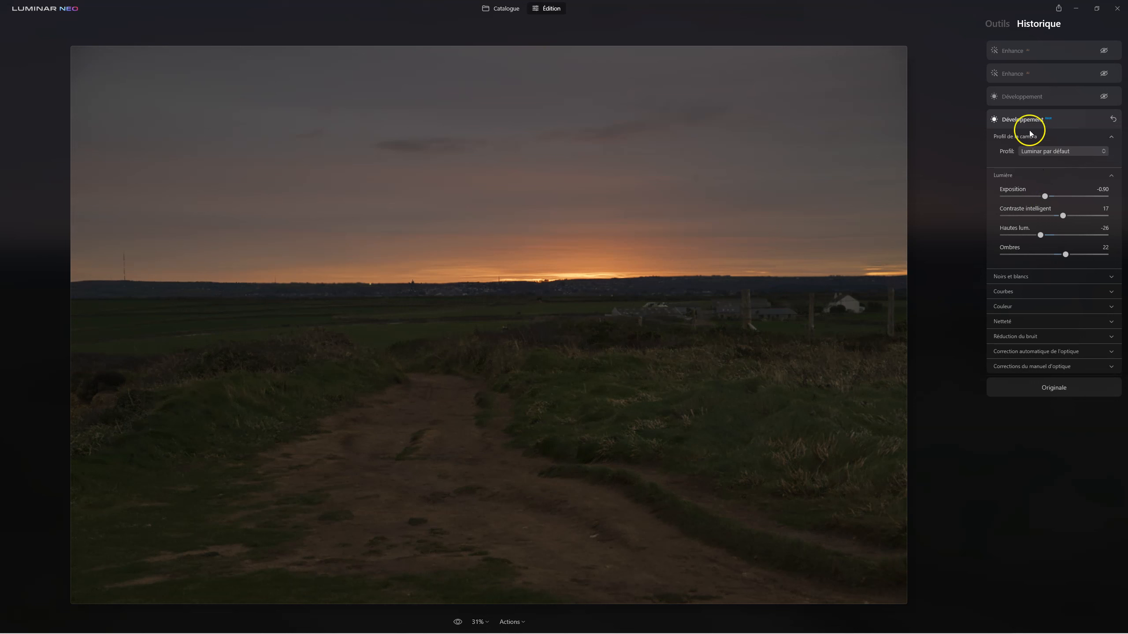
{"action": "left_click", "coordinate": [1009, 76]}
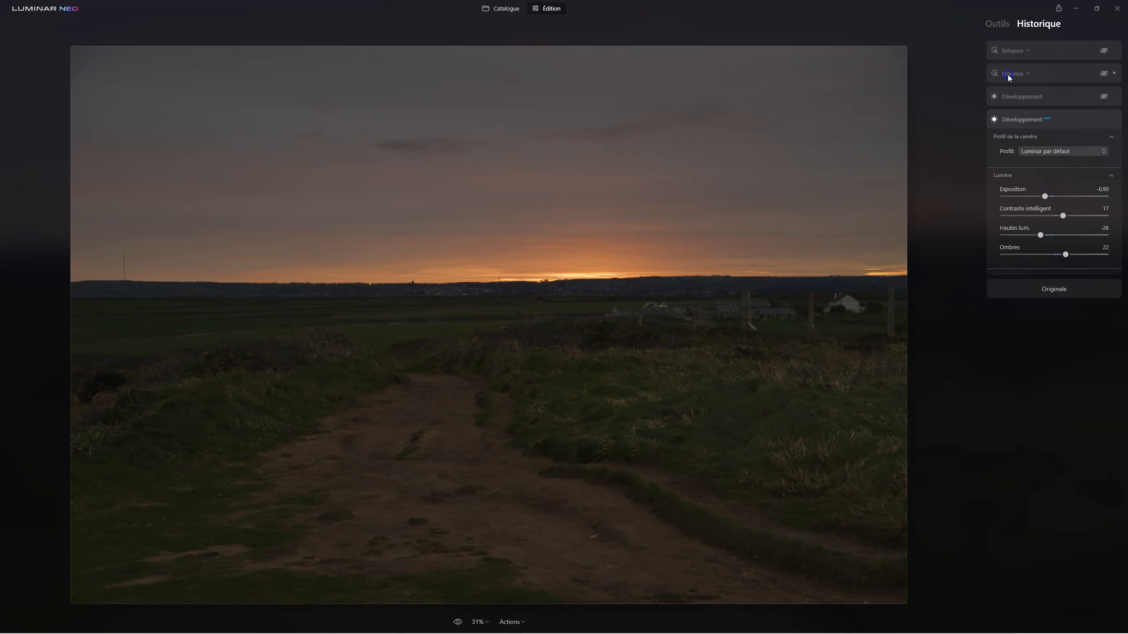
Look at the newest Enhance edit with all edits active, then set the earlier Enhance edit's Accent to 66
{"action": "left_click", "coordinate": [1015, 52]}
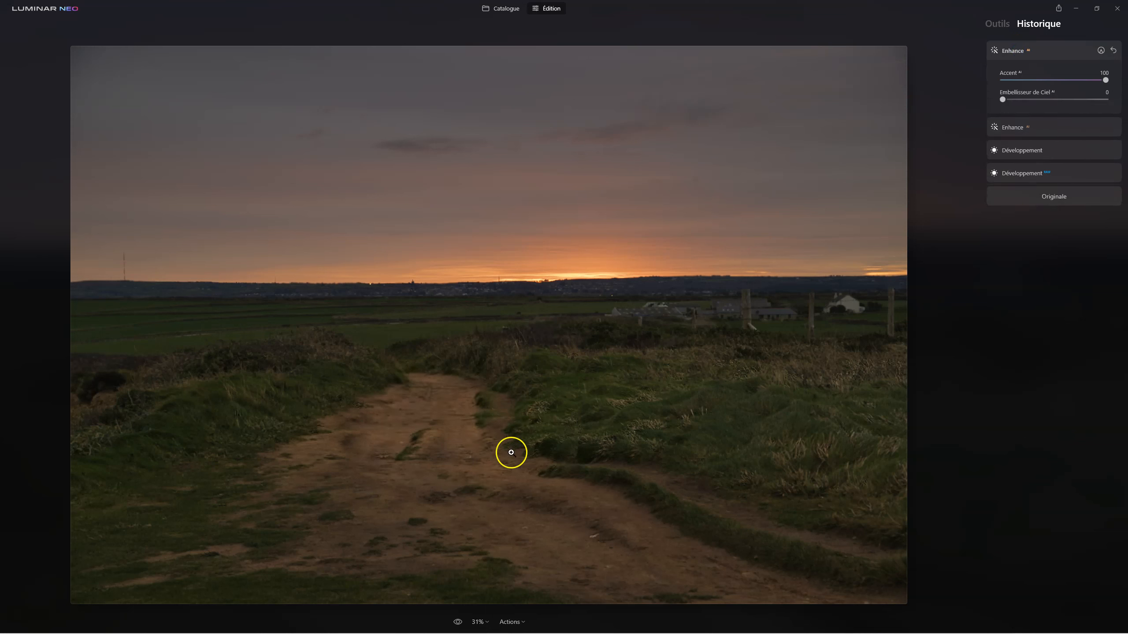
{"action": "left_click", "coordinate": [1009, 127]}
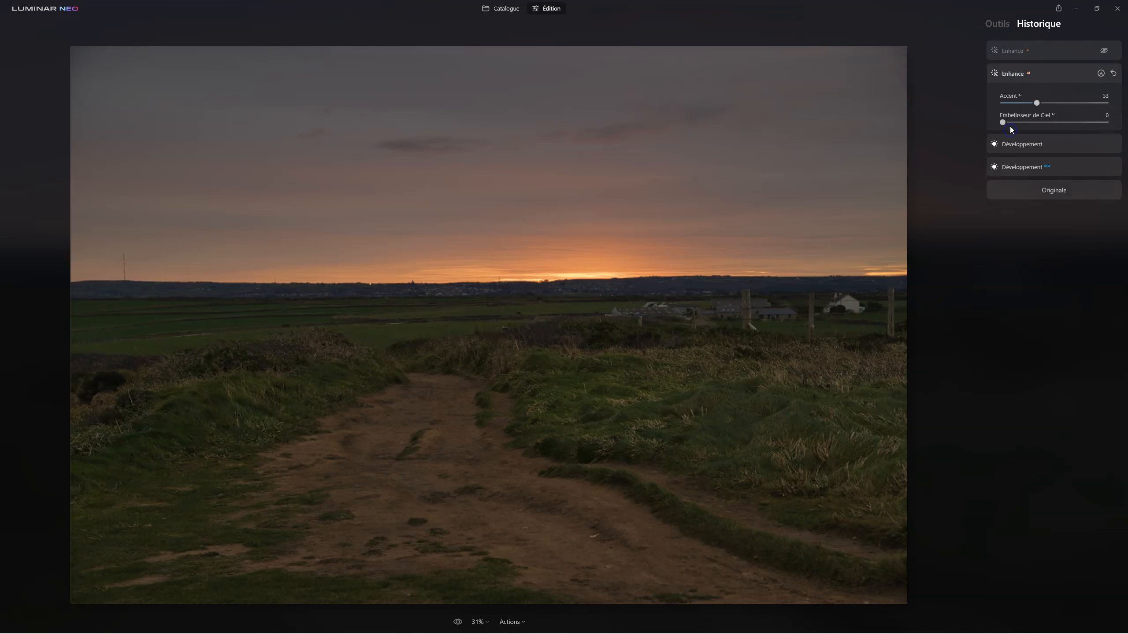
{"action": "left_click_drag", "start_coordinate": [1037, 103], "coordinate": [1069, 103]}
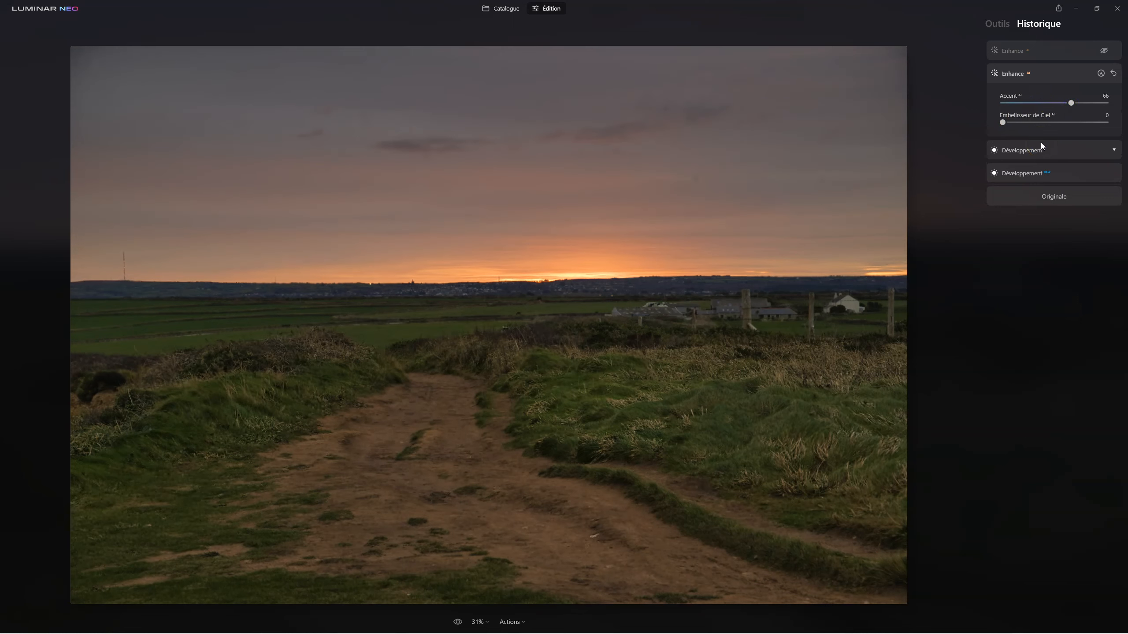
Set the earlier Enhance edit's Accent to 49 in the history
{"action": "left_click_drag", "start_coordinate": [1070, 103], "coordinate": [1054, 103]}
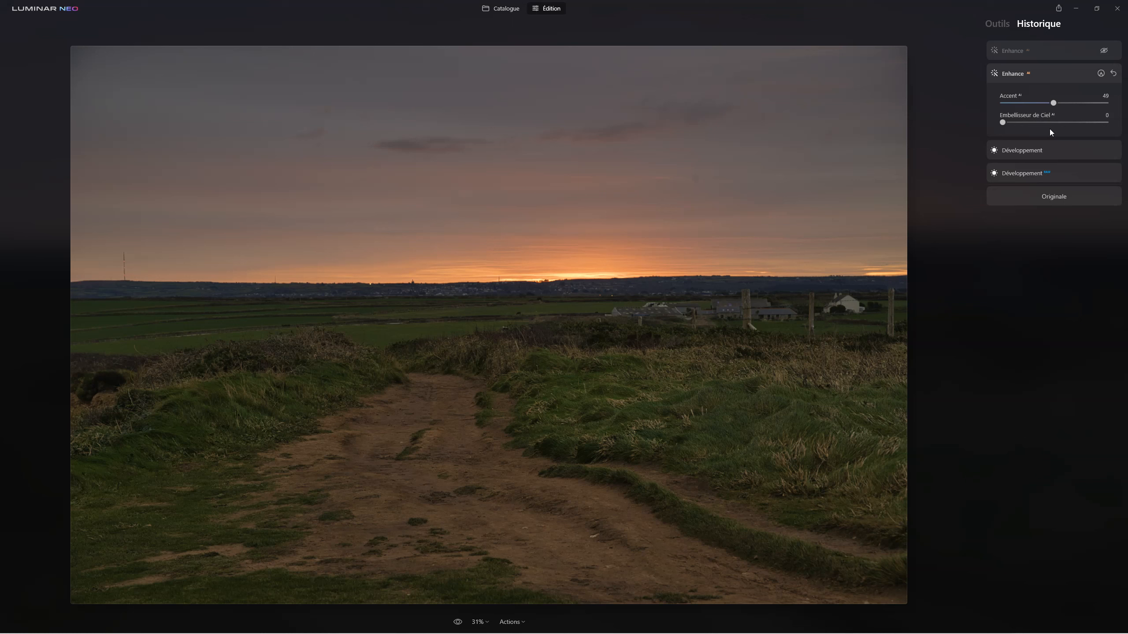
{"action": "left_click", "coordinate": [1051, 116]}
{"action": "left_click", "coordinate": [1024, 43]}
Add a Pour correction d'éclairage edit with Luminosité proche 62, Profondeur 70 and Luminosité lointaine 22
{"action": "left_click", "coordinate": [999, 24]}
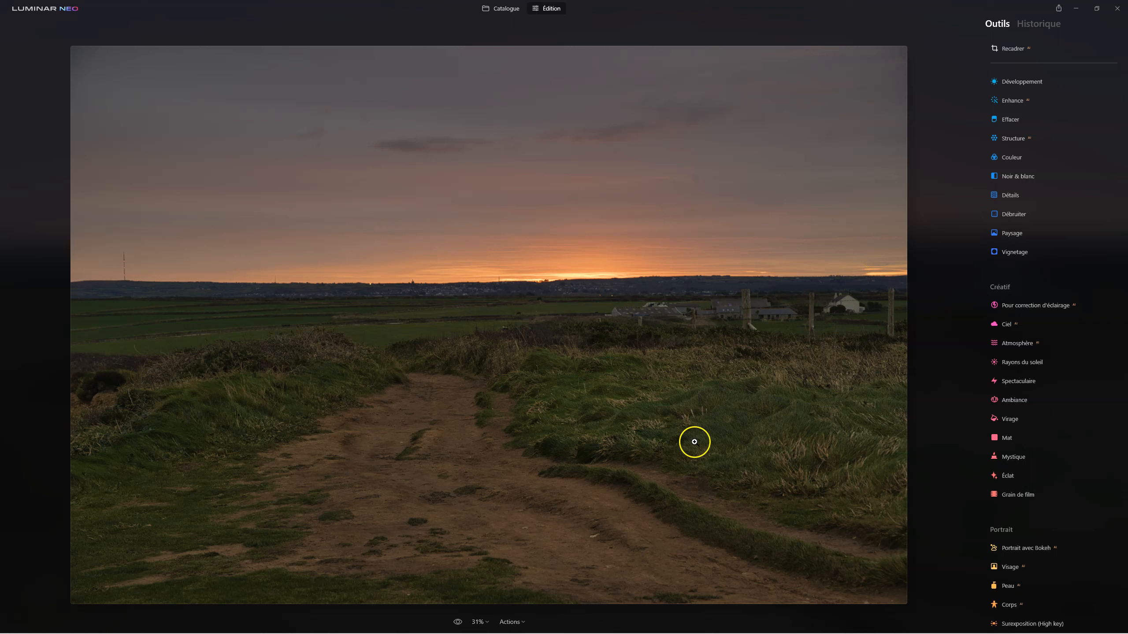
{"action": "left_click", "coordinate": [1037, 307]}
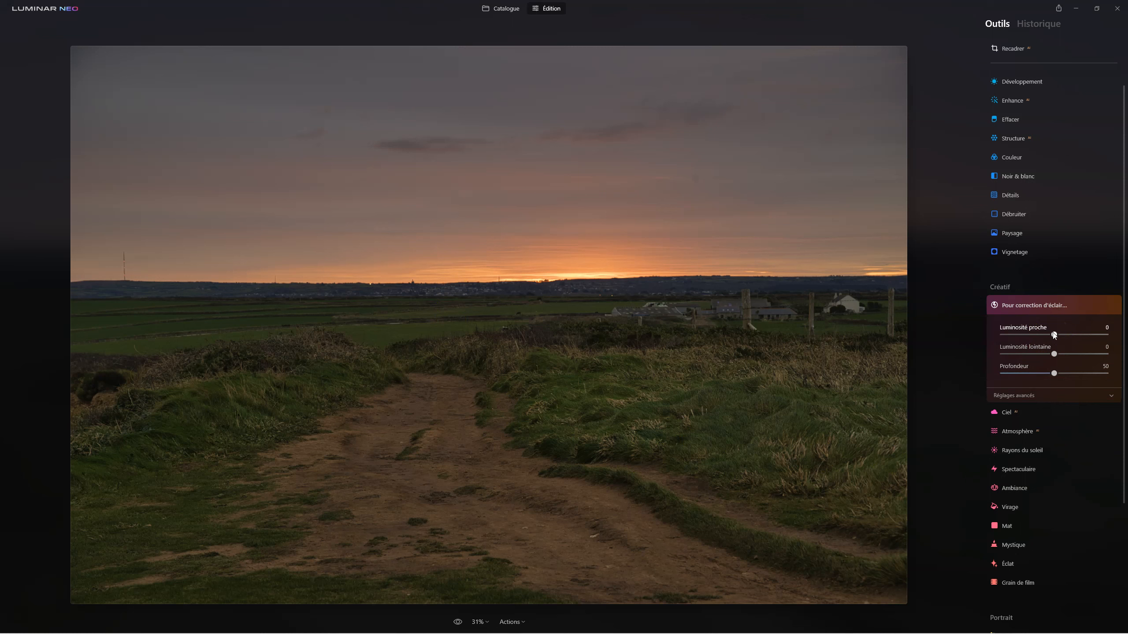
{"action": "left_click_drag", "start_coordinate": [1082, 335], "coordinate": [1085, 337]}
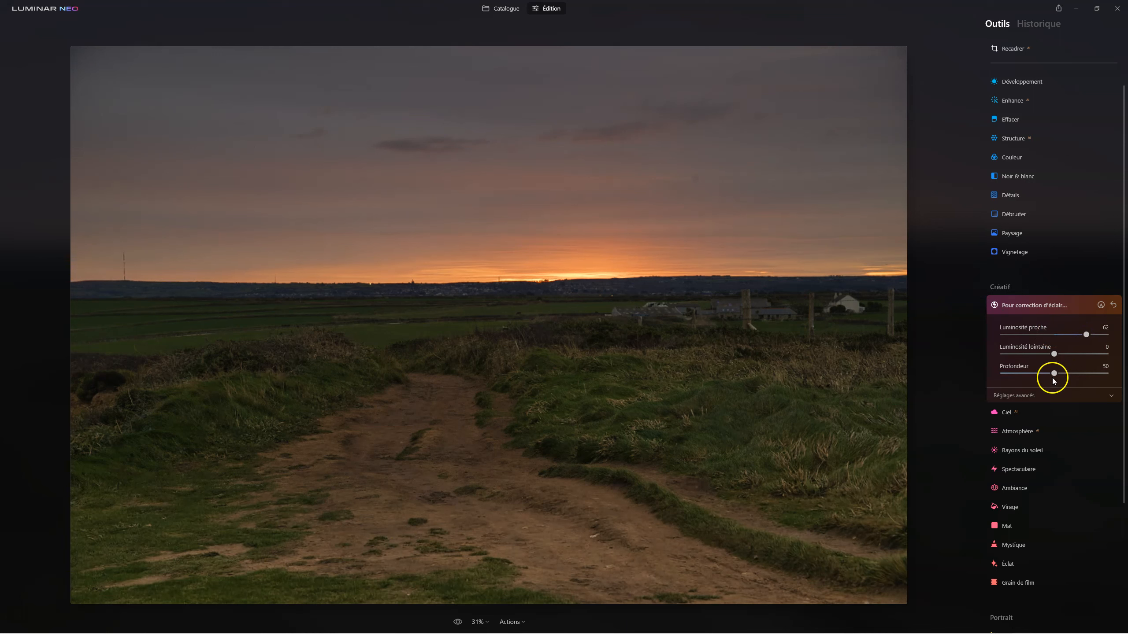
{"action": "left_click_drag", "start_coordinate": [1054, 374], "coordinate": [1064, 374]}
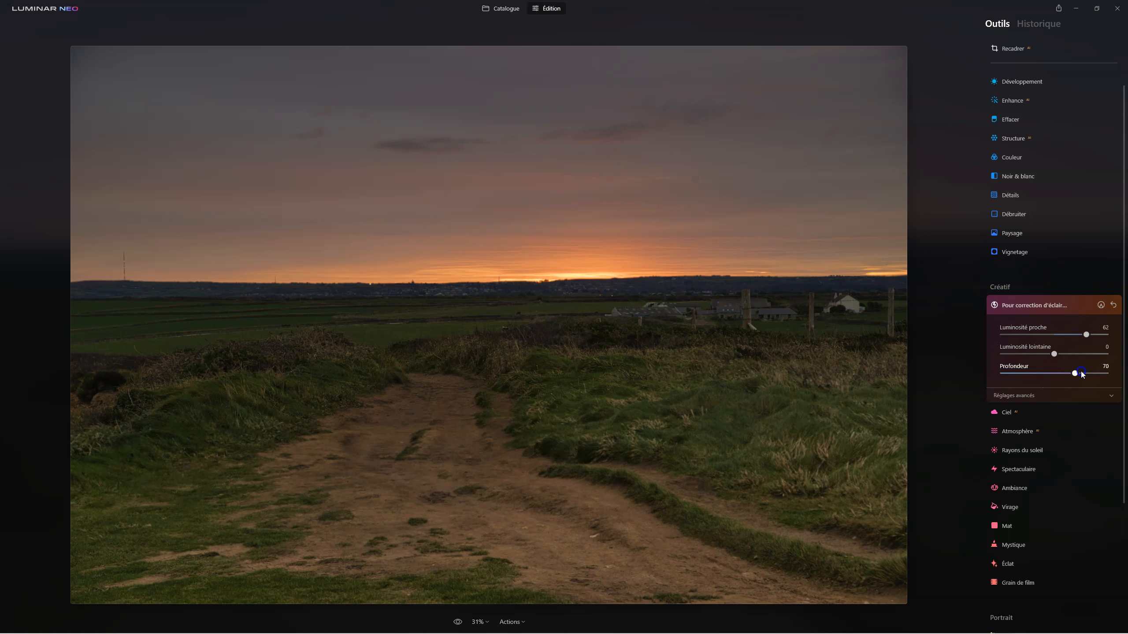
{"action": "left_click", "coordinate": [1054, 354]}
{"action": "left_click_drag", "start_coordinate": [1065, 354], "coordinate": [1066, 355]}
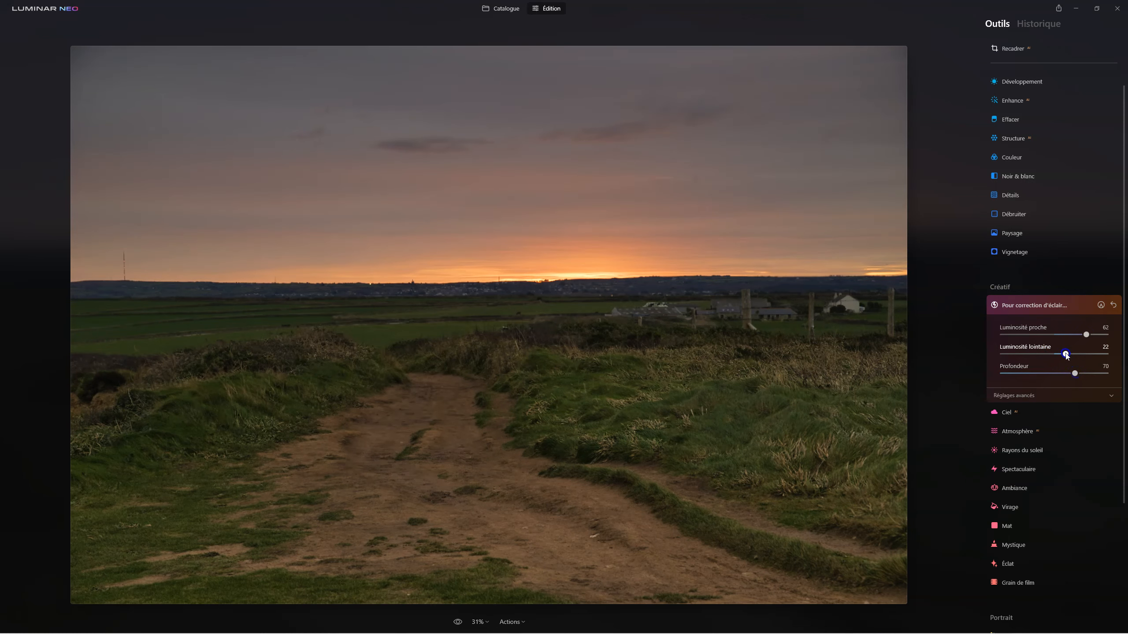
In the advanced relighting settings, set Chaleur proche to 8, raise Chaleur lointaine slightly and close the tool
{"action": "left_click", "coordinate": [1017, 396]}
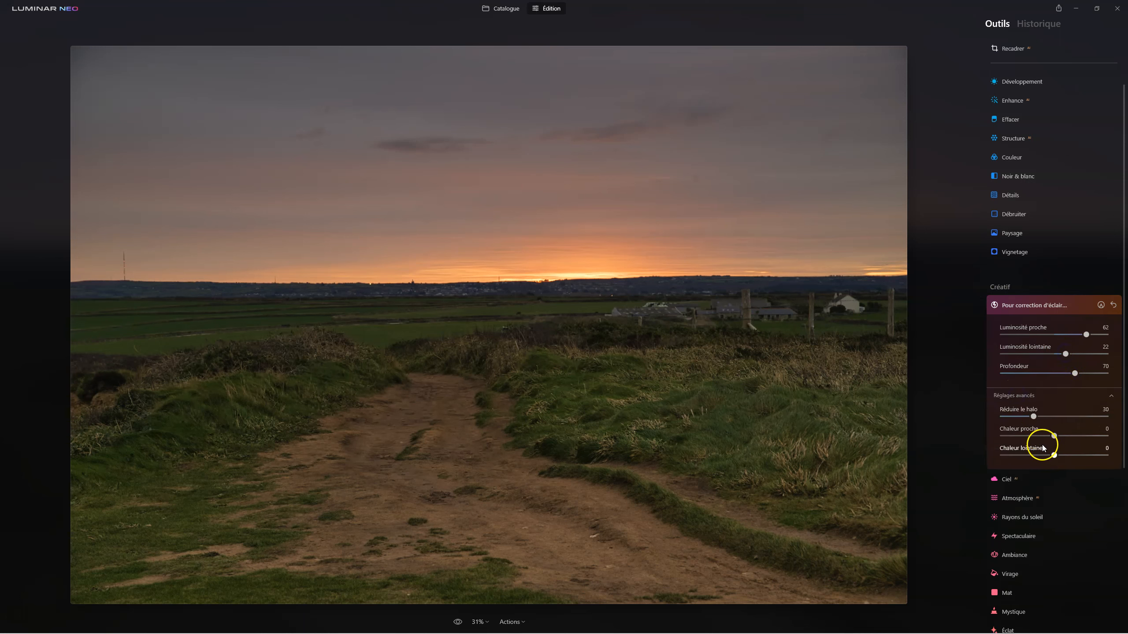
{"action": "left_click", "coordinate": [1054, 436]}
{"action": "left_click_drag", "start_coordinate": [1054, 455], "coordinate": [1063, 454]}
{"action": "left_click", "coordinate": [1017, 306]}
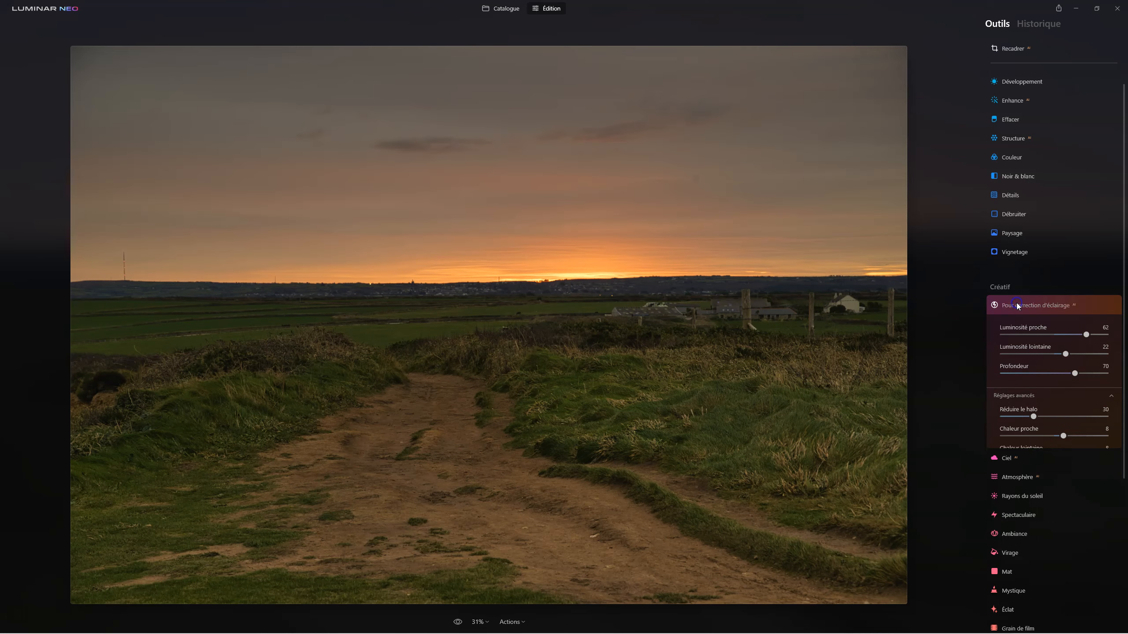
{"action": "left_click", "coordinate": [1017, 306]}
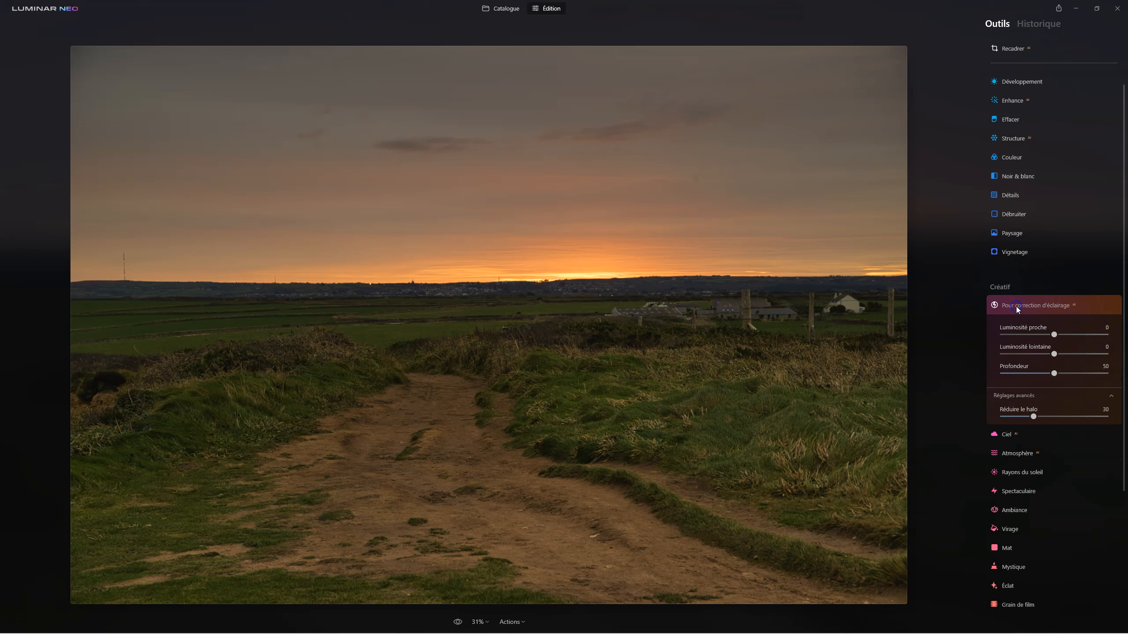
{"action": "left_click", "coordinate": [1016, 307]}
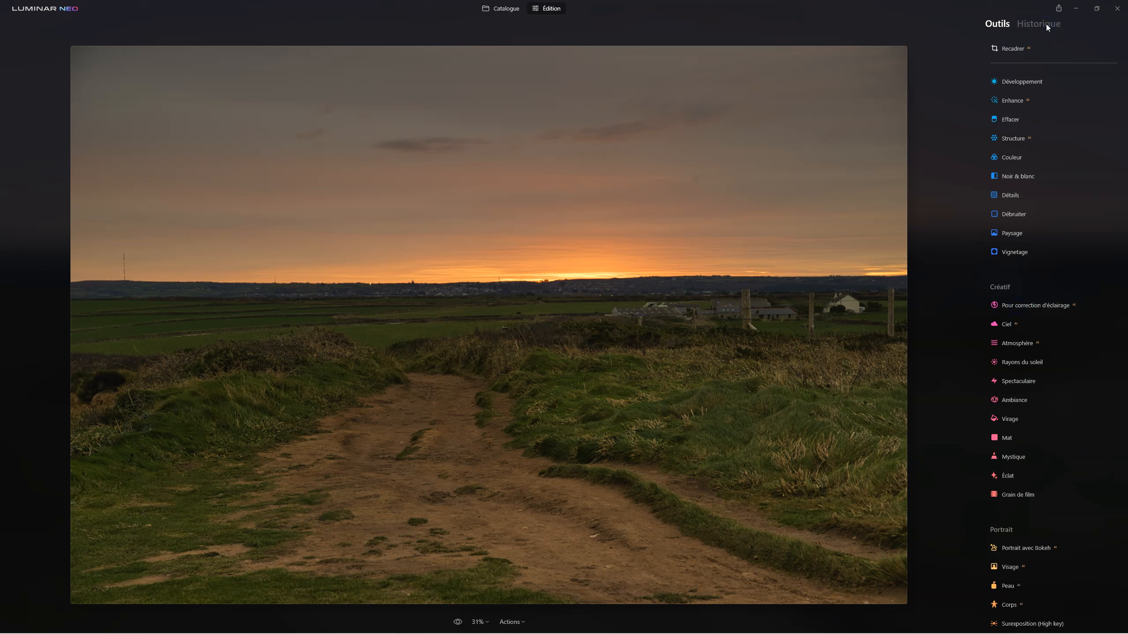
Reopen the relighting edit from the history and set Luminosité proche to 33, Profondeur to 54 and Luminosité lointaine to 7
{"action": "left_click", "coordinate": [1046, 28]}
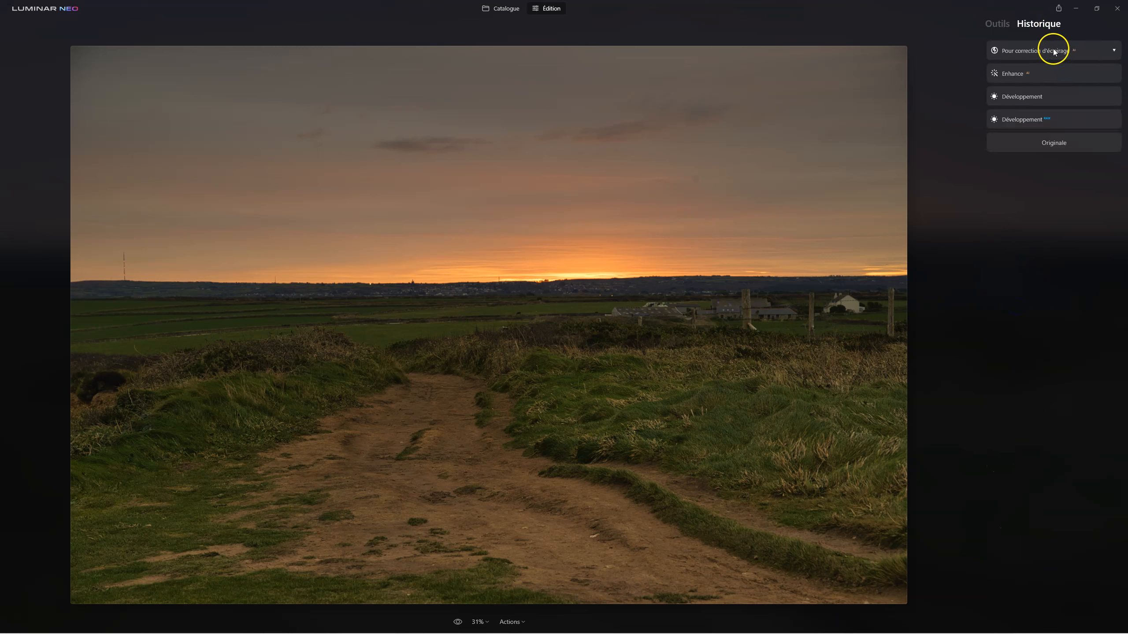
{"action": "left_click", "coordinate": [1054, 52]}
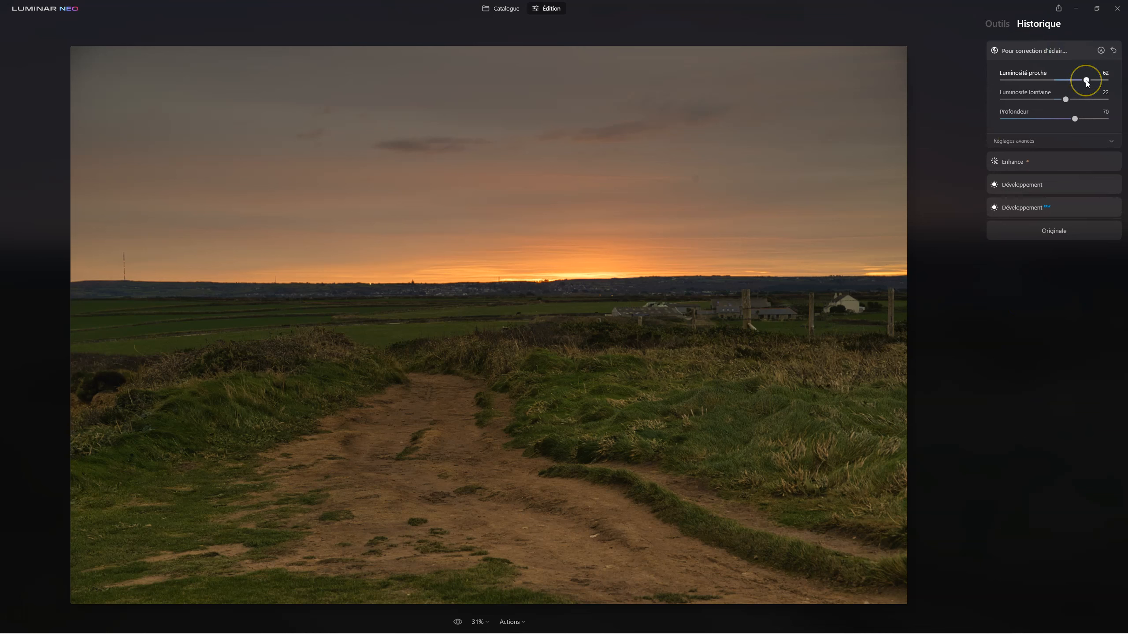
{"action": "left_click_drag", "start_coordinate": [1086, 81], "coordinate": [1072, 81]}
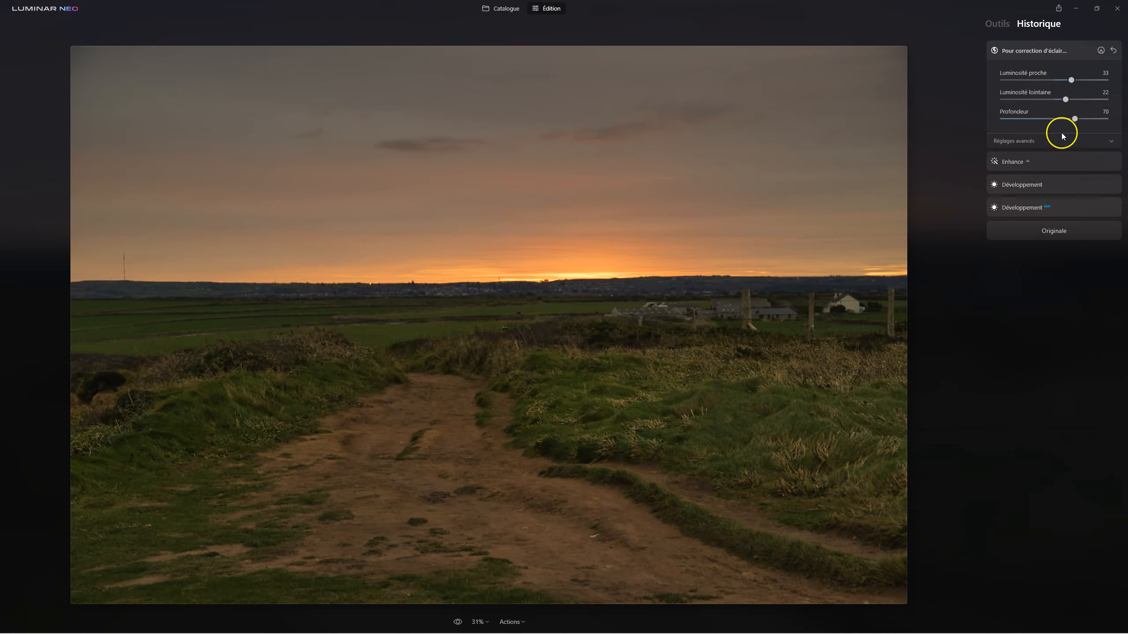
{"action": "left_click_drag", "start_coordinate": [1074, 119], "coordinate": [1075, 120]}
{"action": "left_click_drag", "start_coordinate": [1063, 100], "coordinate": [1055, 101]}
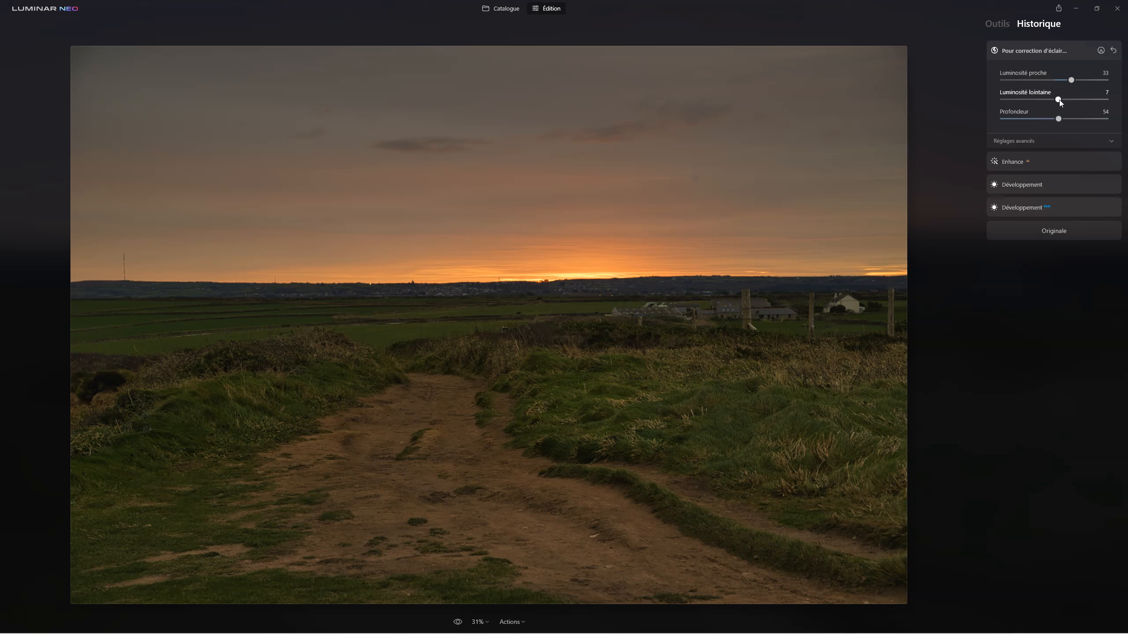
Remove the dust spots from the photo automatically with the Effacer tool
{"action": "left_click", "coordinate": [996, 23]}
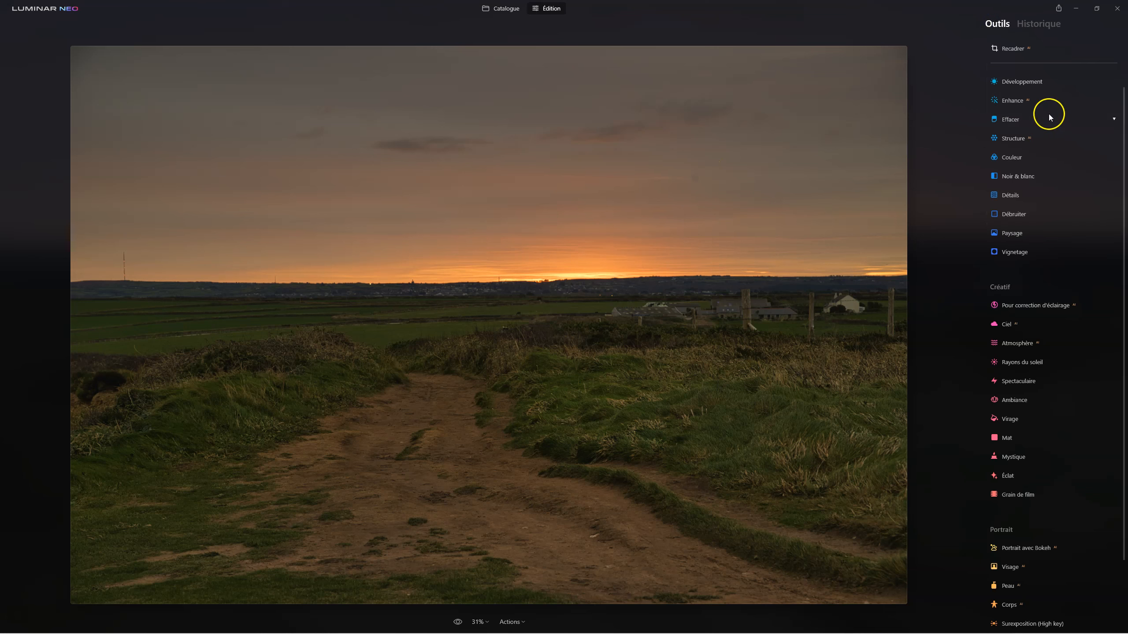
{"action": "left_click", "coordinate": [1015, 119]}
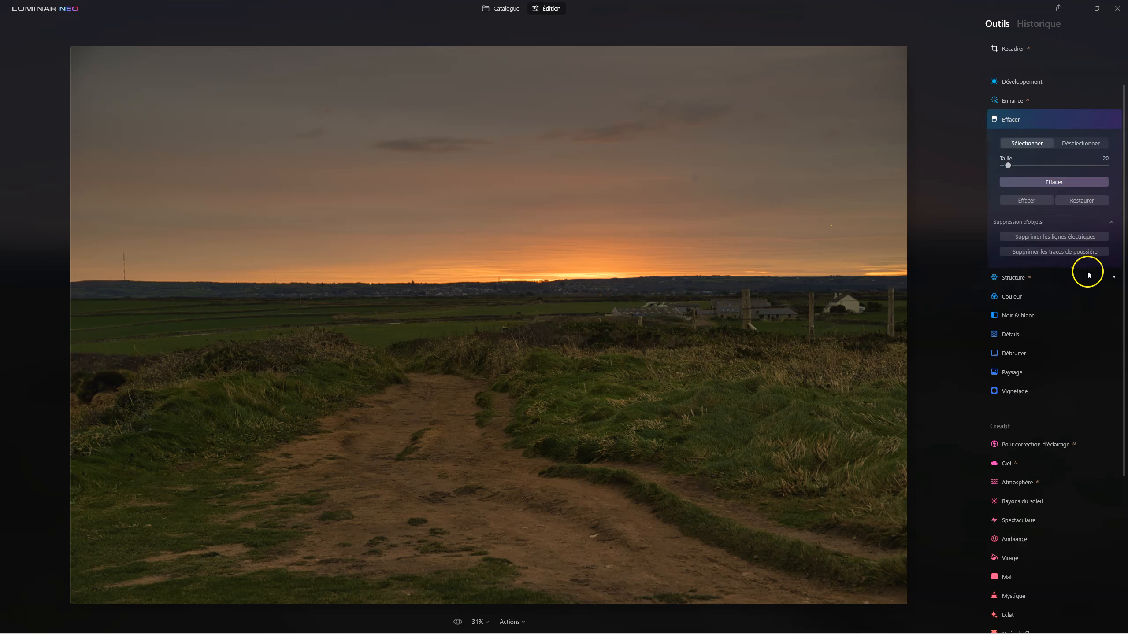
{"action": "left_click", "coordinate": [1066, 252]}
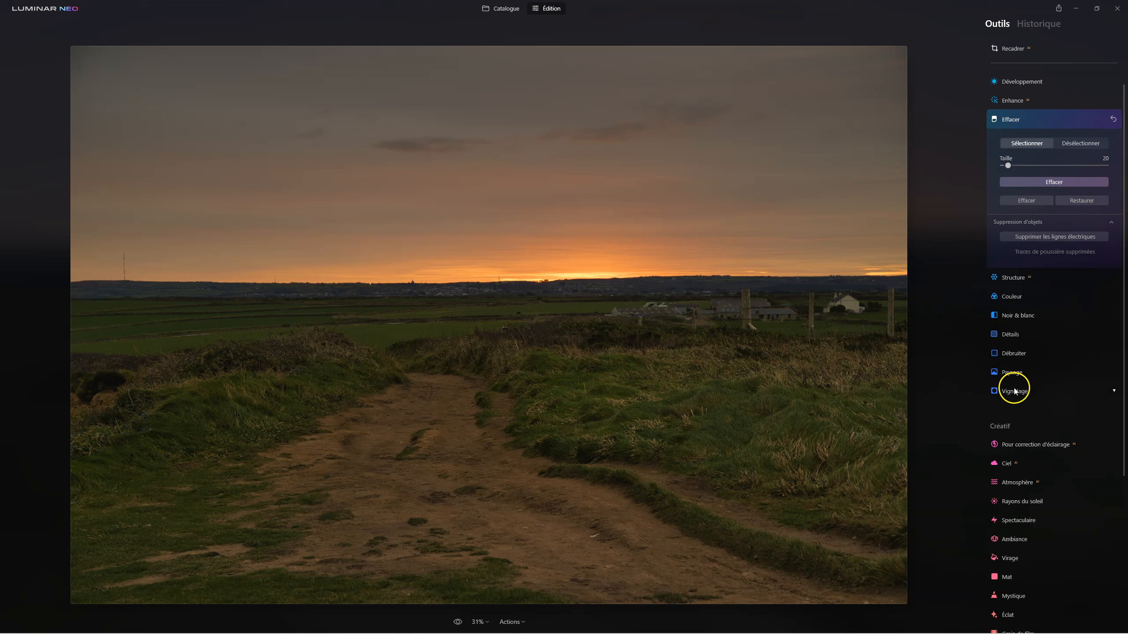
Go back to the second Développement edit in the history and add an Enhance edit from there with Accent at 28
{"action": "left_click", "coordinate": [1037, 25]}
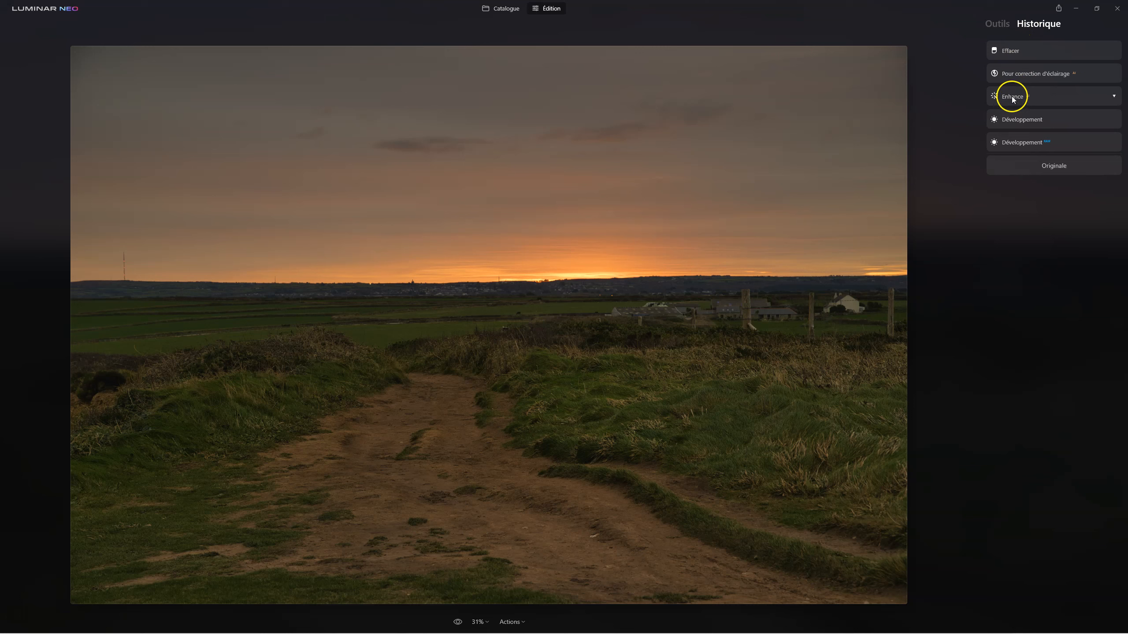
{"action": "left_click", "coordinate": [1008, 121]}
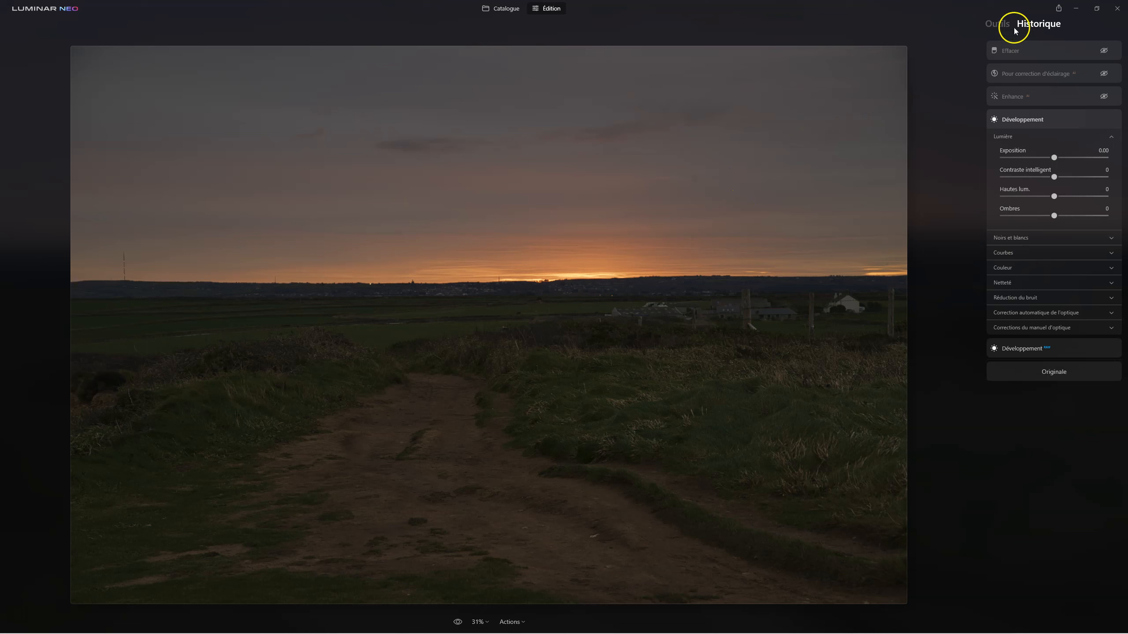
{"action": "left_click", "coordinate": [999, 25]}
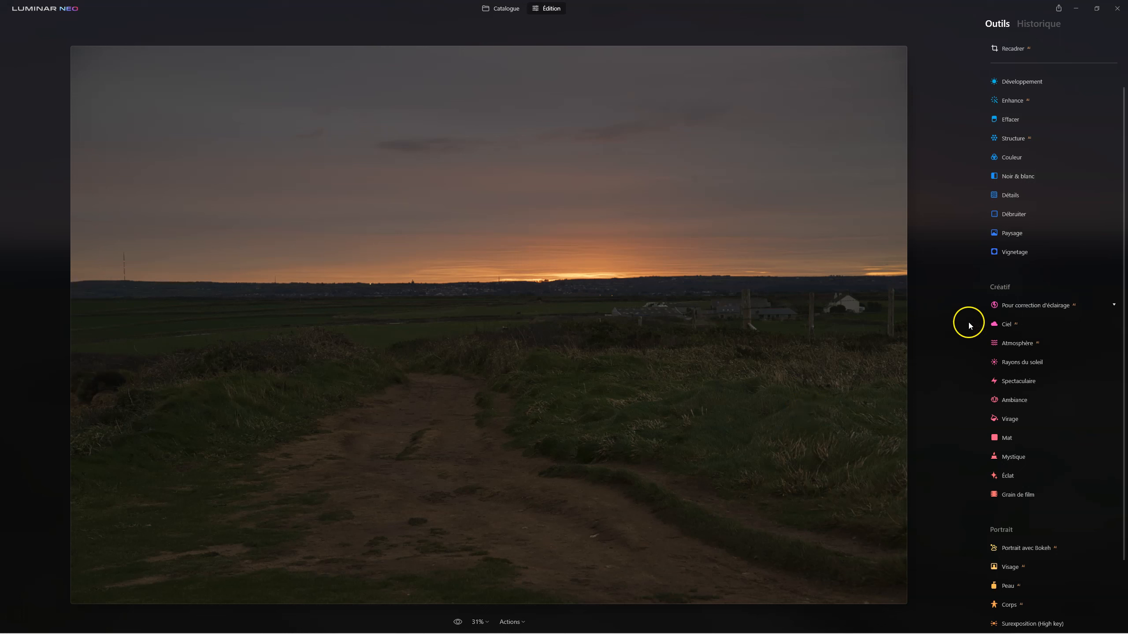
{"action": "left_click", "coordinate": [1011, 102]}
{"action": "left_click_drag", "start_coordinate": [1002, 129], "coordinate": [1031, 130]}
Add a Structure edit with Quantité 22 and erase its effect from the sky with a size 393 brush, raising the intensity to 100
{"action": "left_click", "coordinate": [1005, 192]}
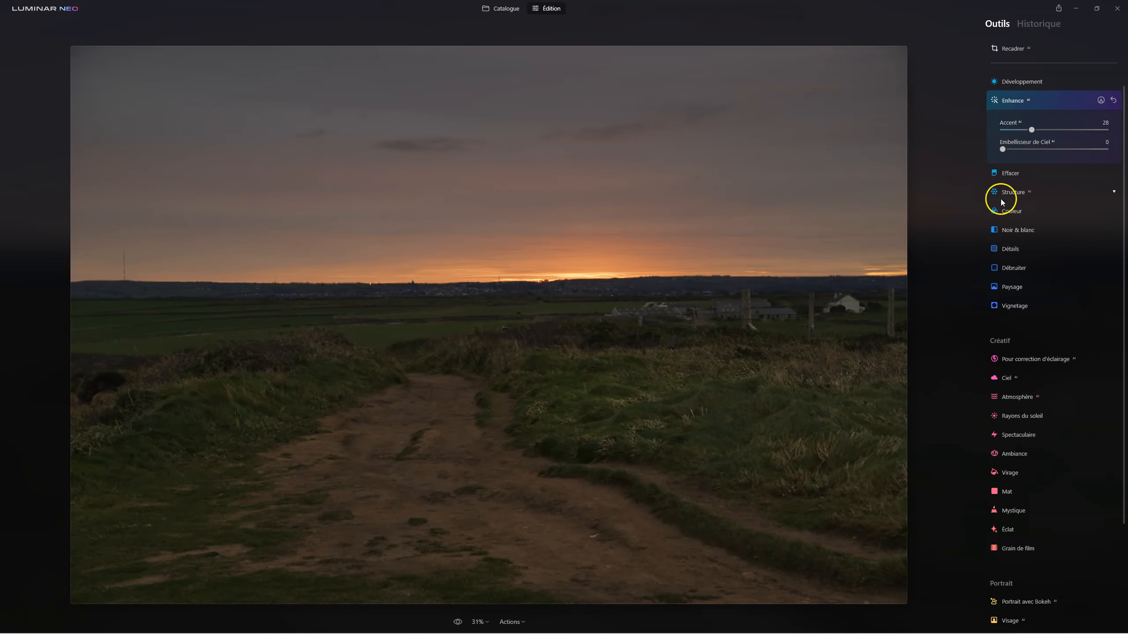
{"action": "left_click_drag", "start_coordinate": [1054, 167], "coordinate": [1064, 169]}
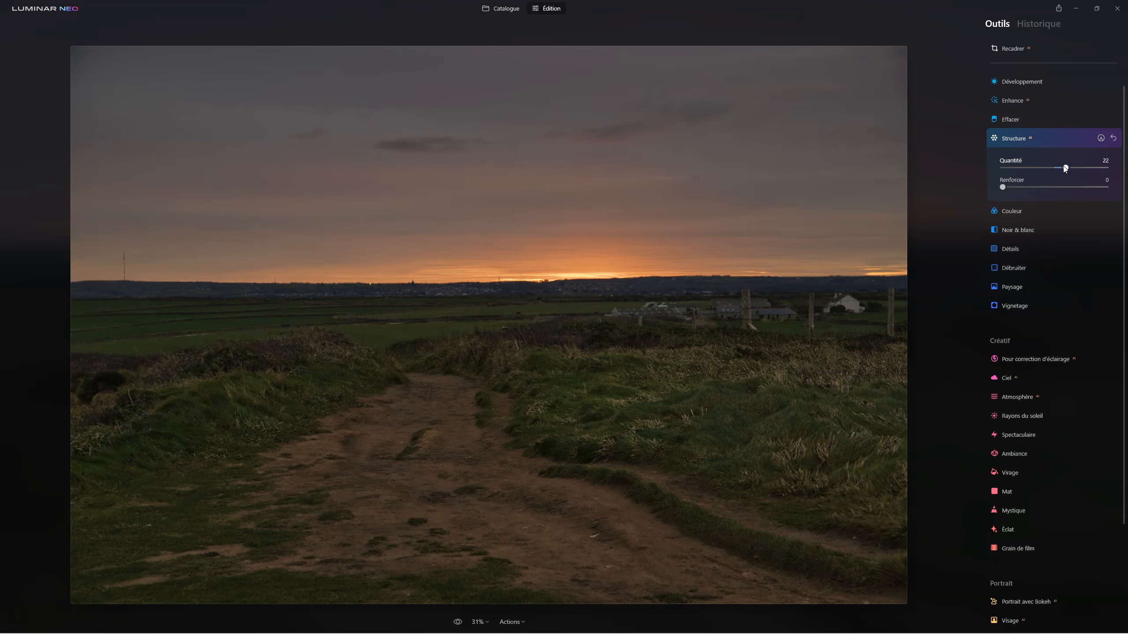
{"action": "left_click", "coordinate": [1101, 138]}
{"action": "left_click", "coordinate": [1088, 161]}
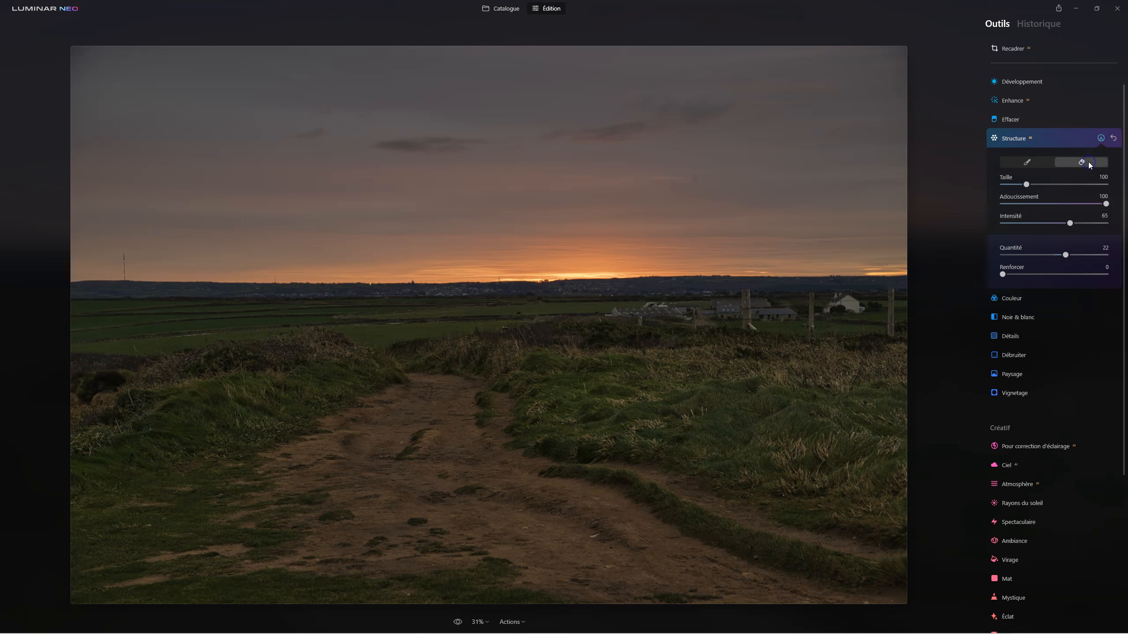
{"action": "left_click_drag", "start_coordinate": [85, 67], "coordinate": [617, 67]}
{"action": "left_click_drag", "start_coordinate": [1025, 184], "coordinate": [1108, 183]}
{"action": "mouse_move", "coordinate": [843, 123]}
{"action": "left_mouse_down"}
{"action": "mouse_move", "coordinate": [869, 120]}
{"action": "mouse_move", "coordinate": [799, 117]}
{"action": "mouse_move", "coordinate": [877, 118]}
{"action": "left_mouse_up"}
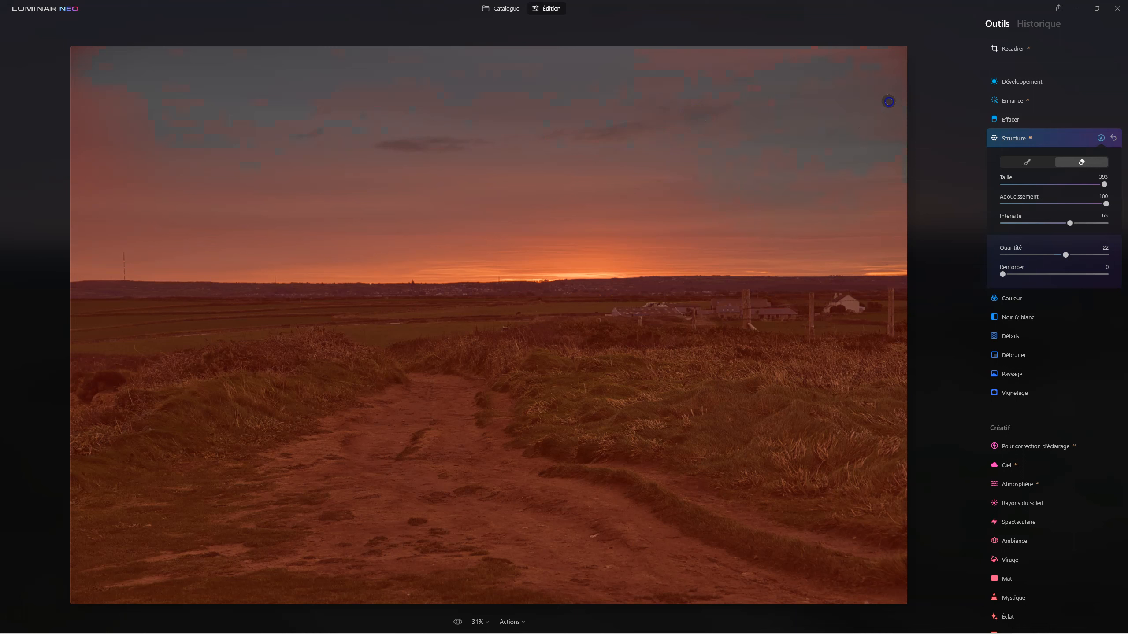
{"action": "mouse_move", "coordinate": [102, 144]}
{"action": "left_mouse_down"}
{"action": "mouse_move", "coordinate": [86, 110]}
{"action": "mouse_move", "coordinate": [70, 125]}
{"action": "mouse_move", "coordinate": [1017, 217]}
{"action": "mouse_move", "coordinate": [694, 212]}
{"action": "mouse_move", "coordinate": [411, 187]}
{"action": "mouse_move", "coordinate": [715, 91]}
{"action": "mouse_move", "coordinate": [919, 90]}
{"action": "mouse_move", "coordinate": [850, 72]}
{"action": "left_mouse_up"}
{"action": "left_click_drag", "start_coordinate": [1074, 227], "coordinate": [1109, 222]}
{"action": "mouse_move", "coordinate": [130, 98]}
{"action": "left_mouse_down"}
{"action": "mouse_move", "coordinate": [722, 98]}
{"action": "mouse_move", "coordinate": [491, 98]}
{"action": "mouse_move", "coordinate": [710, 166]}
{"action": "mouse_move", "coordinate": [530, 181]}
{"action": "mouse_move", "coordinate": [142, 184]}
{"action": "left_mouse_up"}
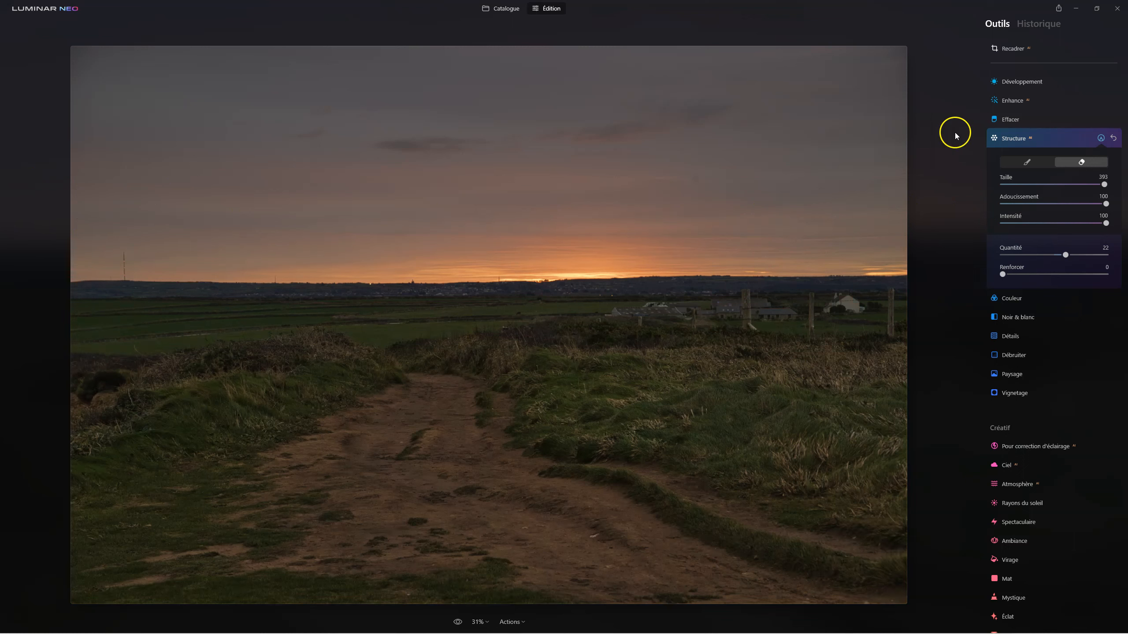
{"action": "left_click", "coordinate": [1021, 139]}
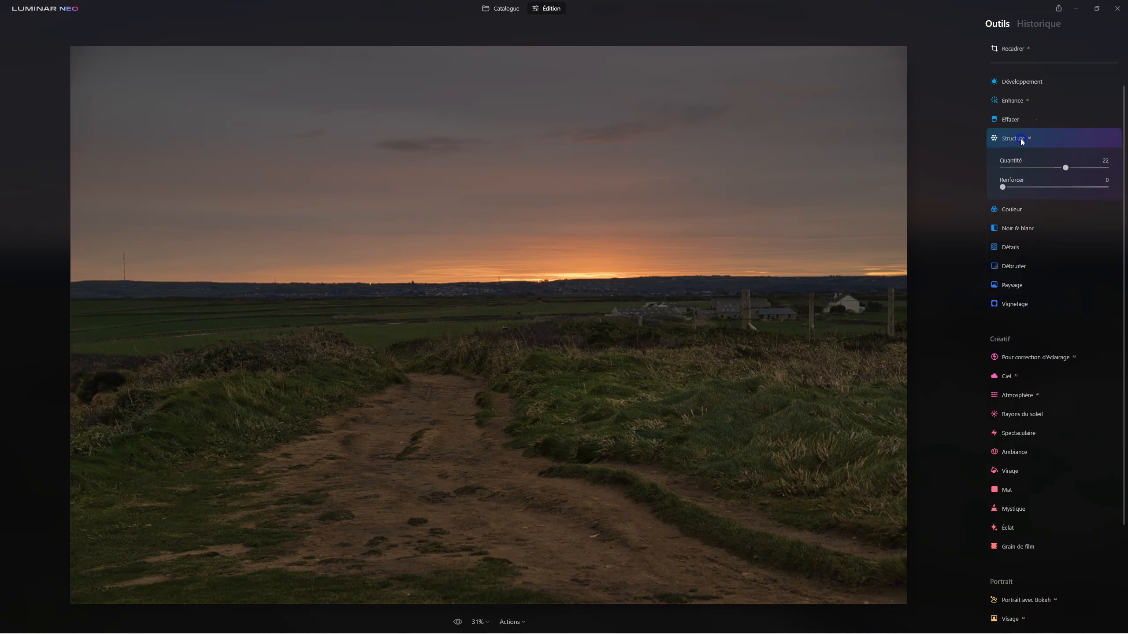
Examine the new Enhance and Structure edits in the history by opening each in turn
{"action": "left_click", "coordinate": [1037, 24]}
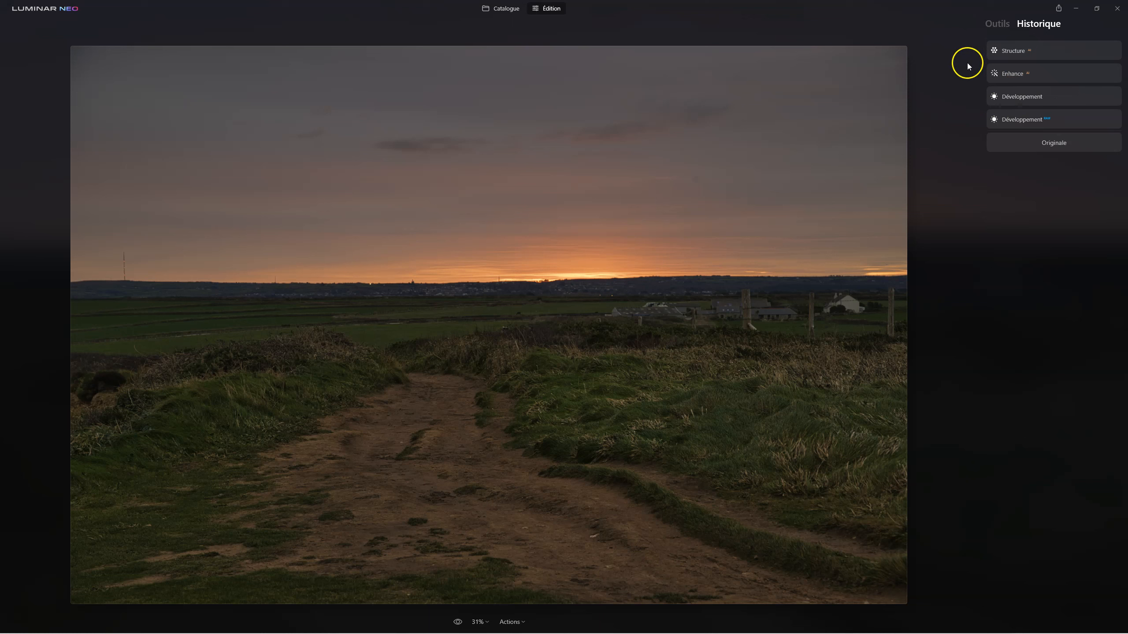
{"action": "left_click", "coordinate": [1012, 73]}
{"action": "left_click", "coordinate": [1015, 52]}
{"action": "left_click", "coordinate": [1015, 51]}
Reset the Enhance edit and the Structure edit above it in the history to their default values
{"action": "left_click", "coordinate": [1015, 71]}
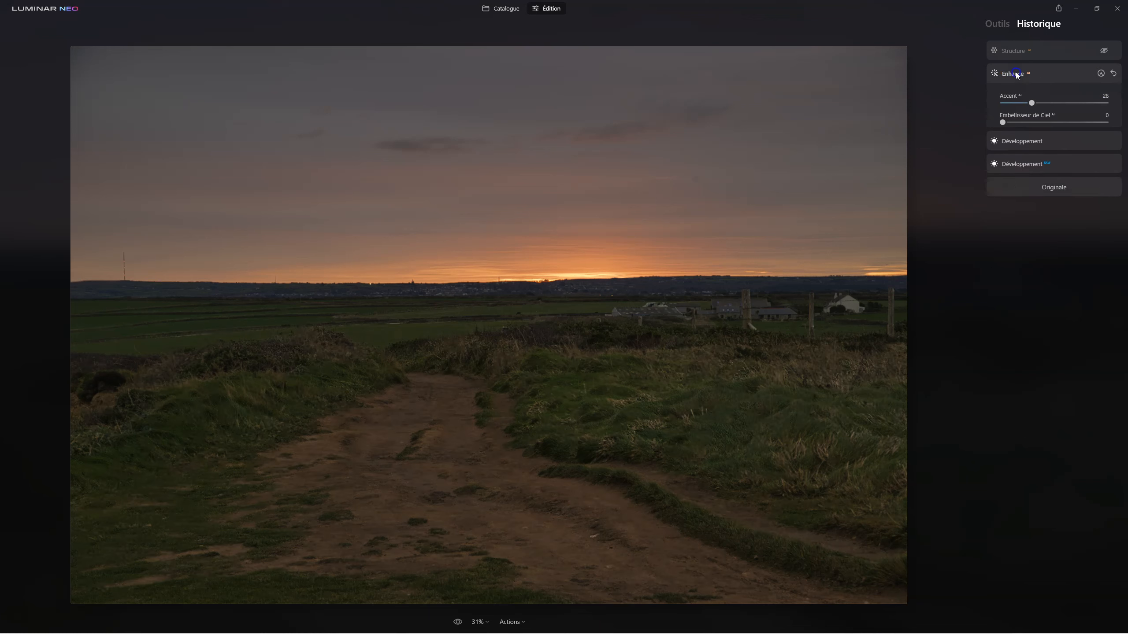
{"action": "left_click", "coordinate": [1114, 73]}
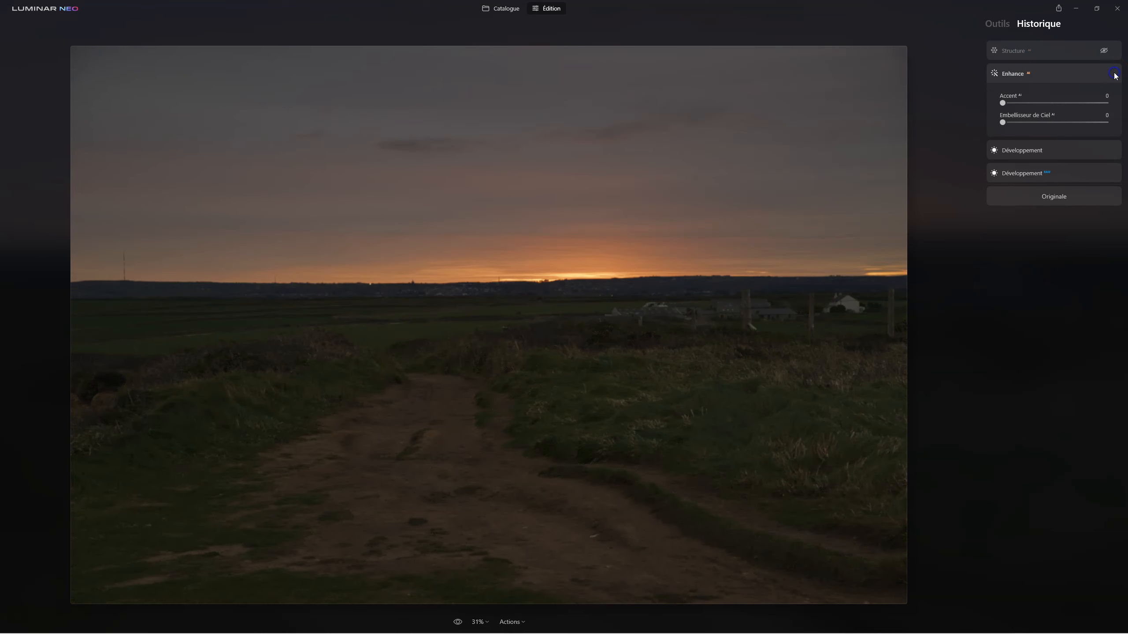
{"action": "left_click", "coordinate": [1014, 51]}
{"action": "left_click", "coordinate": [1113, 50]}
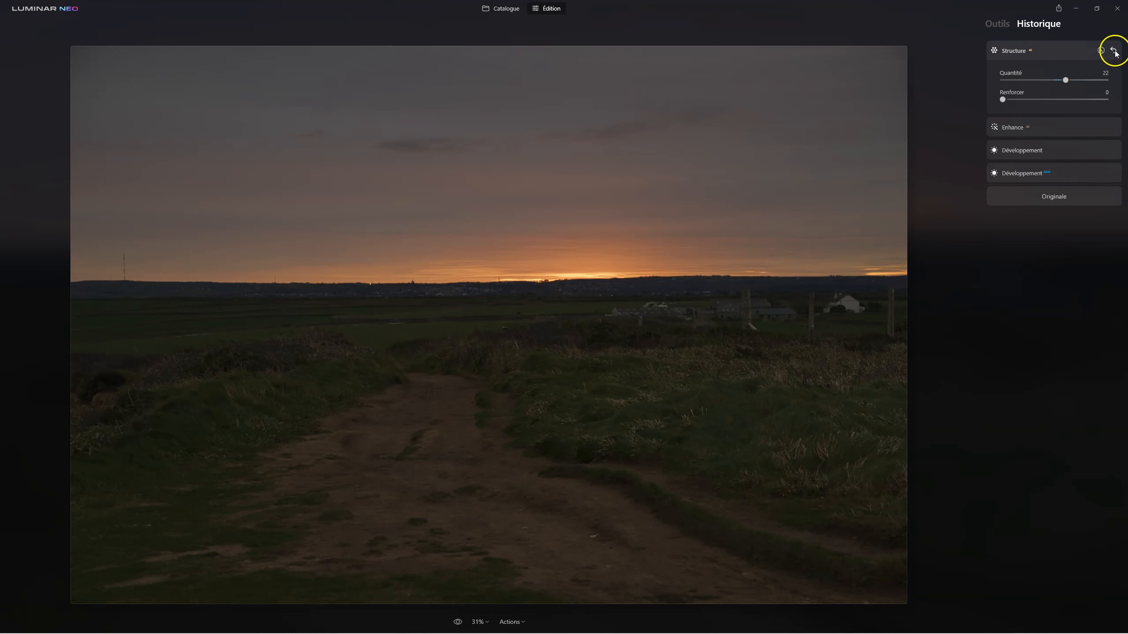
{"action": "left_click", "coordinate": [1019, 50]}
{"action": "left_click", "coordinate": [1008, 49]}
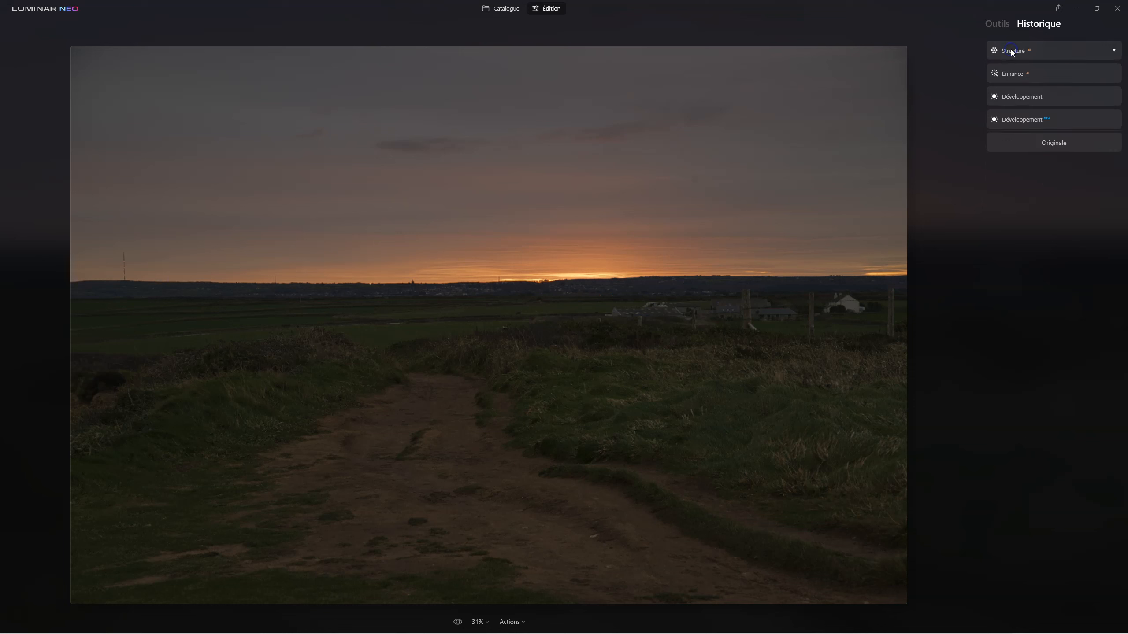
Add another Enhance edit on top of the reset edits with Accent at 48
{"action": "left_click", "coordinate": [998, 25]}
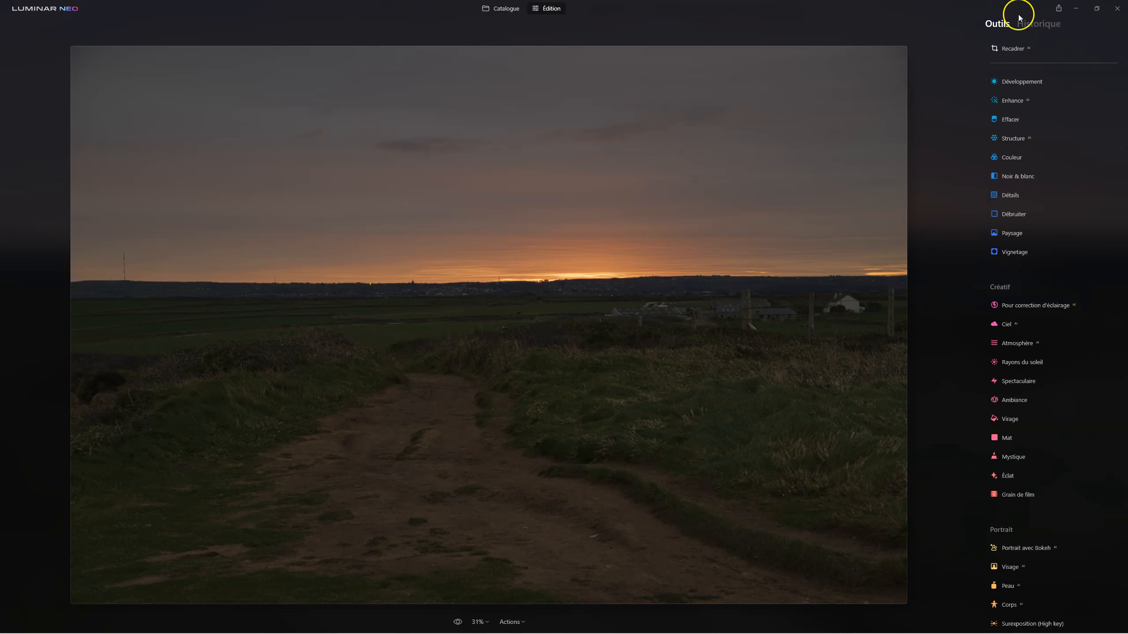
{"action": "left_click", "coordinate": [1014, 102]}
{"action": "left_click_drag", "start_coordinate": [1055, 130], "coordinate": [1053, 130]}
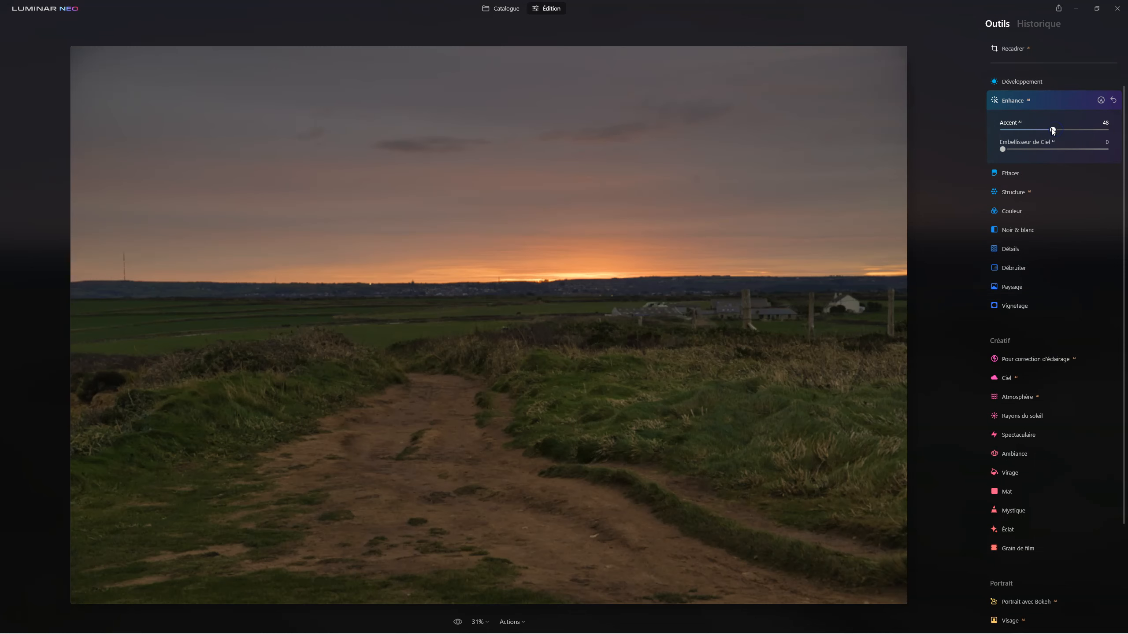
Reopen the newest Enhance edit from the history and set its Accent to 17
{"action": "left_click", "coordinate": [1043, 26]}
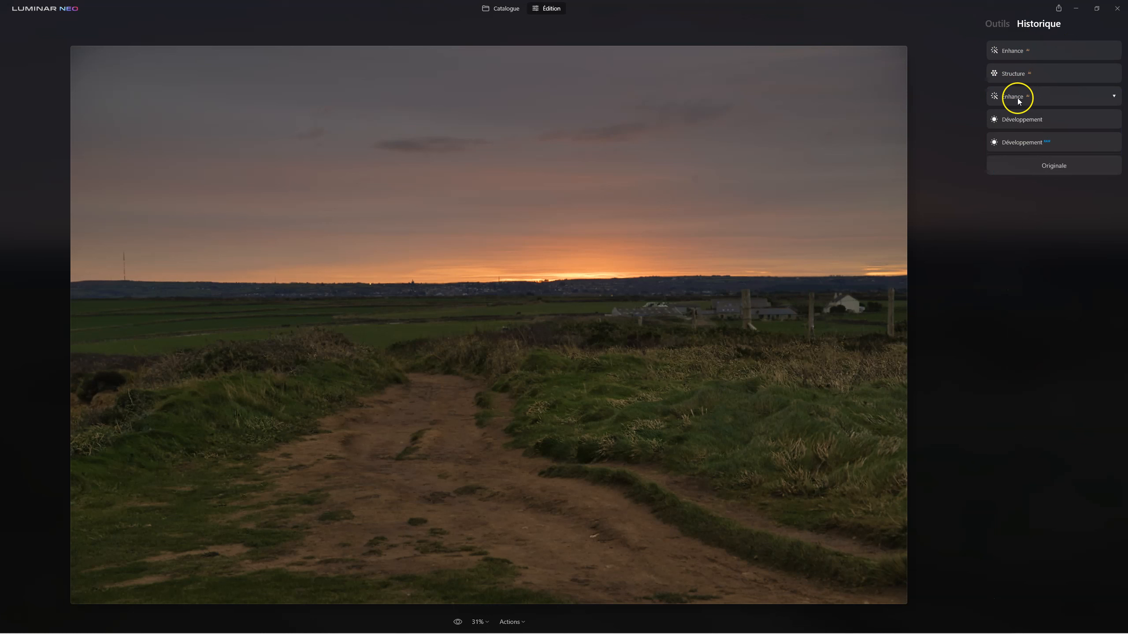
{"action": "left_click", "coordinate": [1009, 50]}
{"action": "left_click_drag", "start_coordinate": [1045, 79], "coordinate": [1021, 80]}
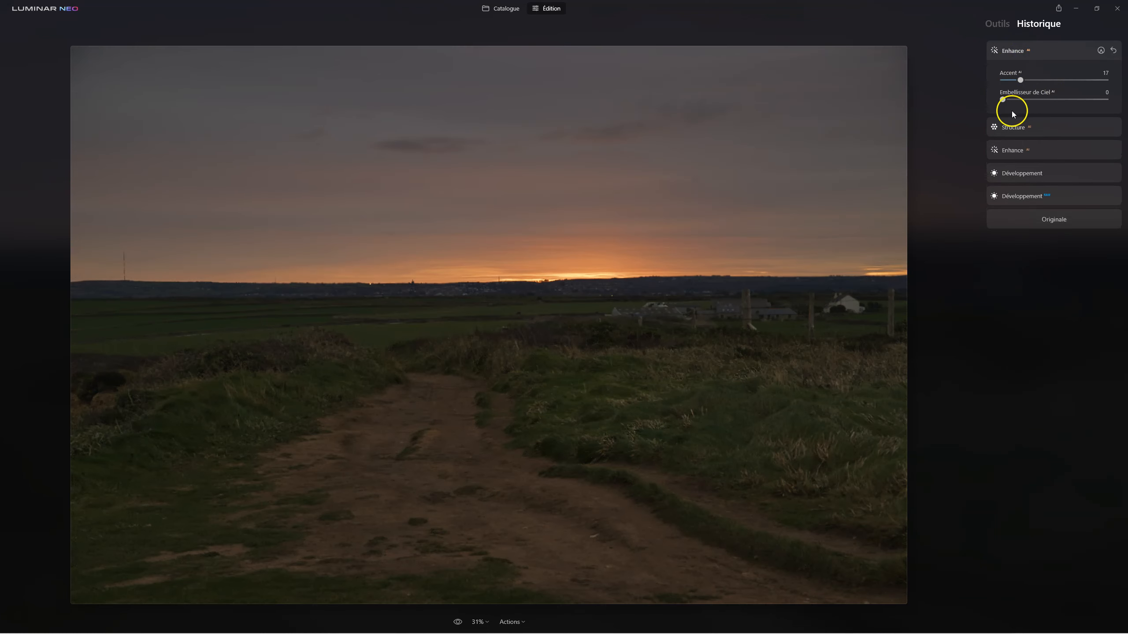
Set the Accent of the lower Enhance edit in the history to 49 and return to the topmost Enhance edit
{"action": "left_click", "coordinate": [1012, 151]}
{"action": "left_click_drag", "start_coordinate": [1002, 125], "coordinate": [1054, 125]}
{"action": "left_click", "coordinate": [1012, 51]}
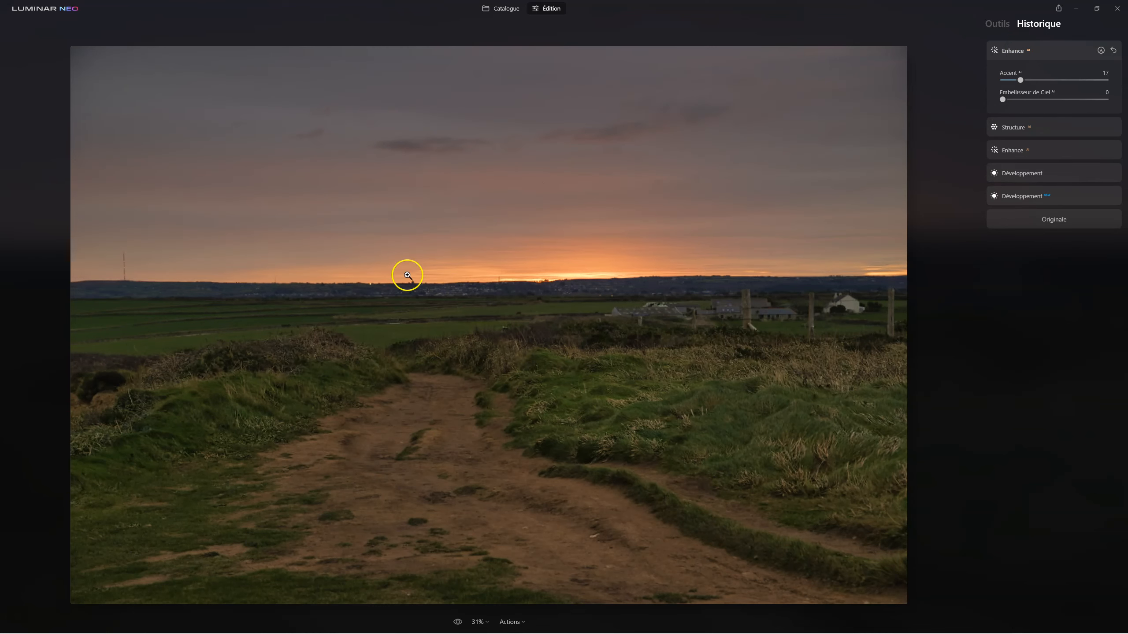
Mask the topmost Enhance edit onto the dirt path with a size 164 brush and set its Accent to 51
{"action": "left_click", "coordinate": [1102, 51]}
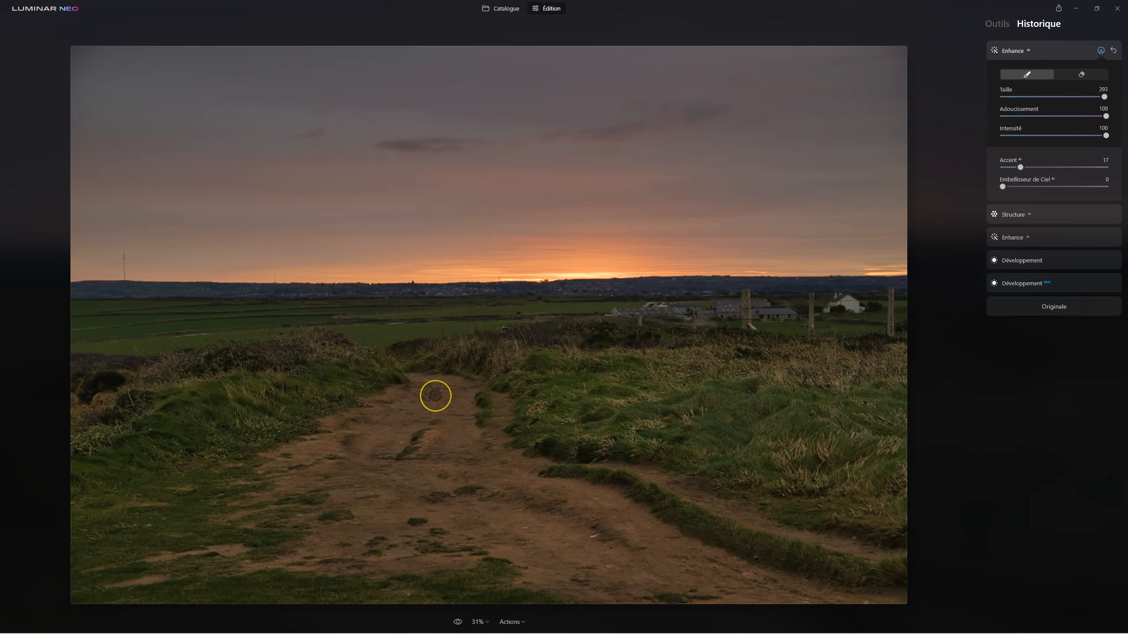
{"action": "left_click_drag", "start_coordinate": [1101, 96], "coordinate": [1070, 99]}
{"action": "mouse_move", "coordinate": [400, 377]}
{"action": "left_mouse_down"}
{"action": "mouse_move", "coordinate": [391, 458]}
{"action": "mouse_move", "coordinate": [417, 444]}
{"action": "mouse_move", "coordinate": [329, 491]}
{"action": "mouse_move", "coordinate": [329, 469]}
{"action": "mouse_move", "coordinate": [600, 574]}
{"action": "mouse_move", "coordinate": [443, 470]}
{"action": "mouse_move", "coordinate": [697, 591]}
{"action": "mouse_move", "coordinate": [455, 438]}
{"action": "left_mouse_up"}
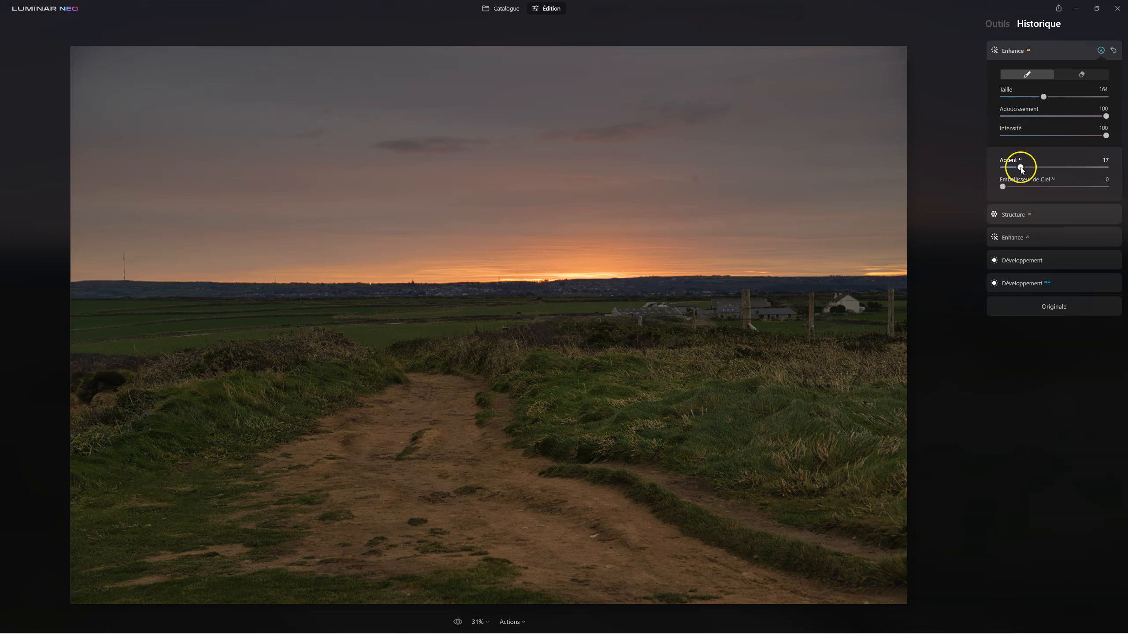
{"action": "left_click_drag", "start_coordinate": [1020, 168], "coordinate": [1055, 168]}
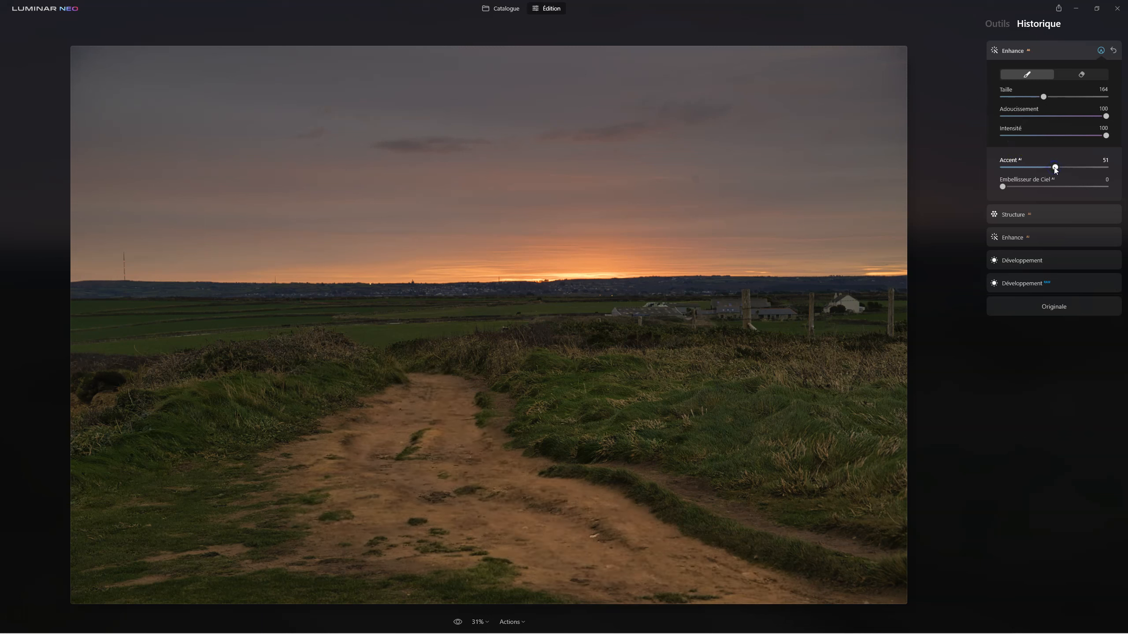
{"action": "left_click", "coordinate": [1013, 50]}
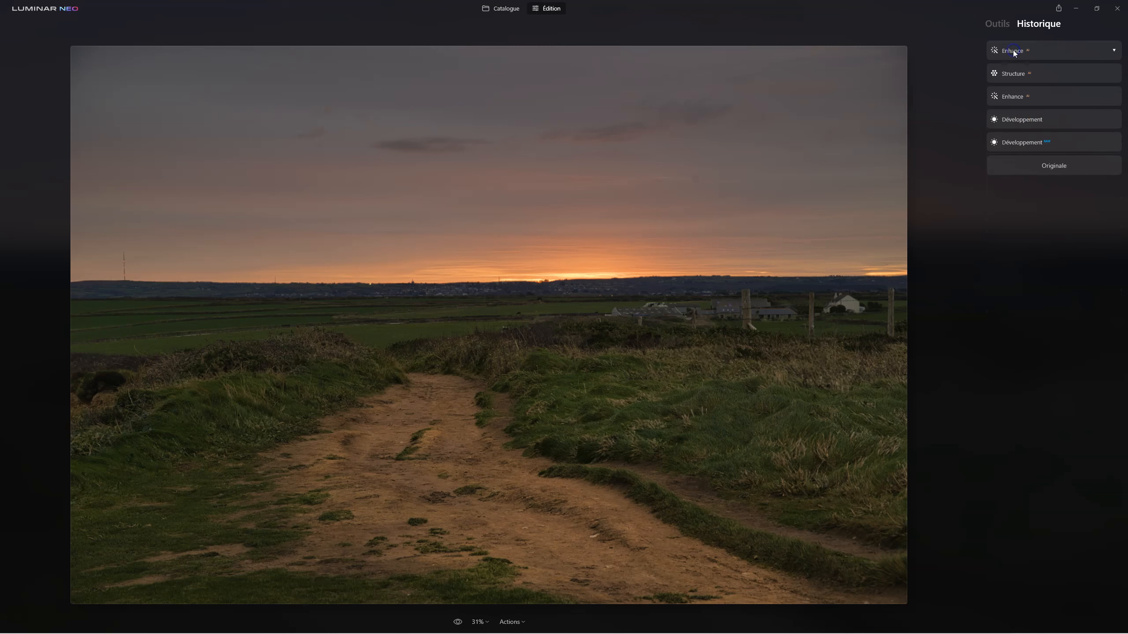
Compare the image at the lower and topmost Enhance edits, and set the topmost edit's Accent to 41
{"action": "left_click", "coordinate": [1013, 97]}
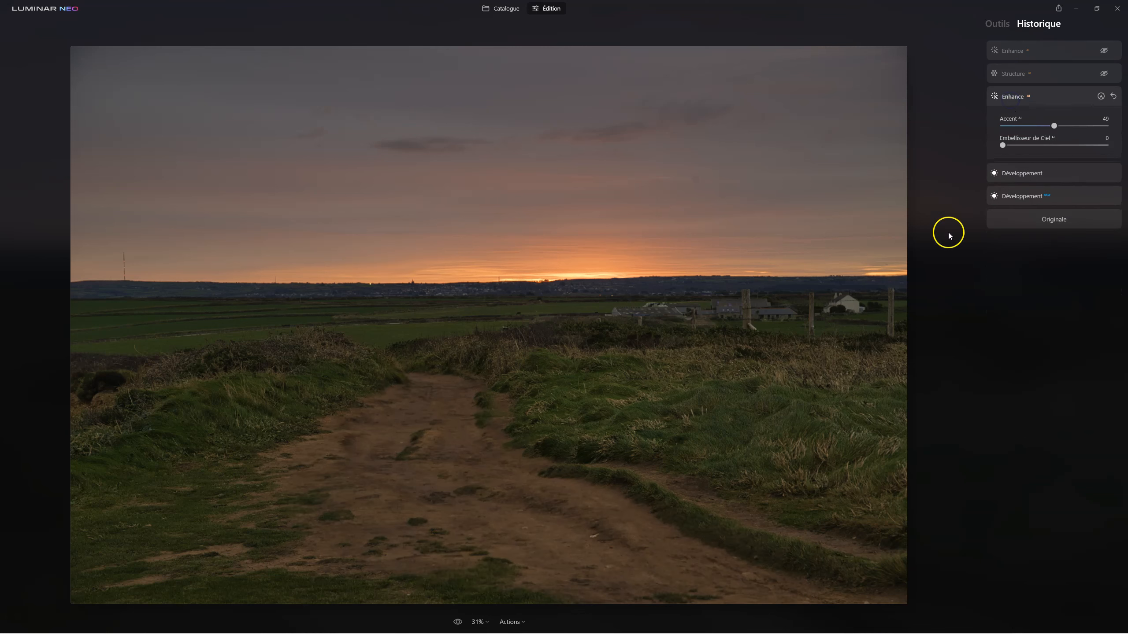
{"action": "left_click", "coordinate": [1017, 50]}
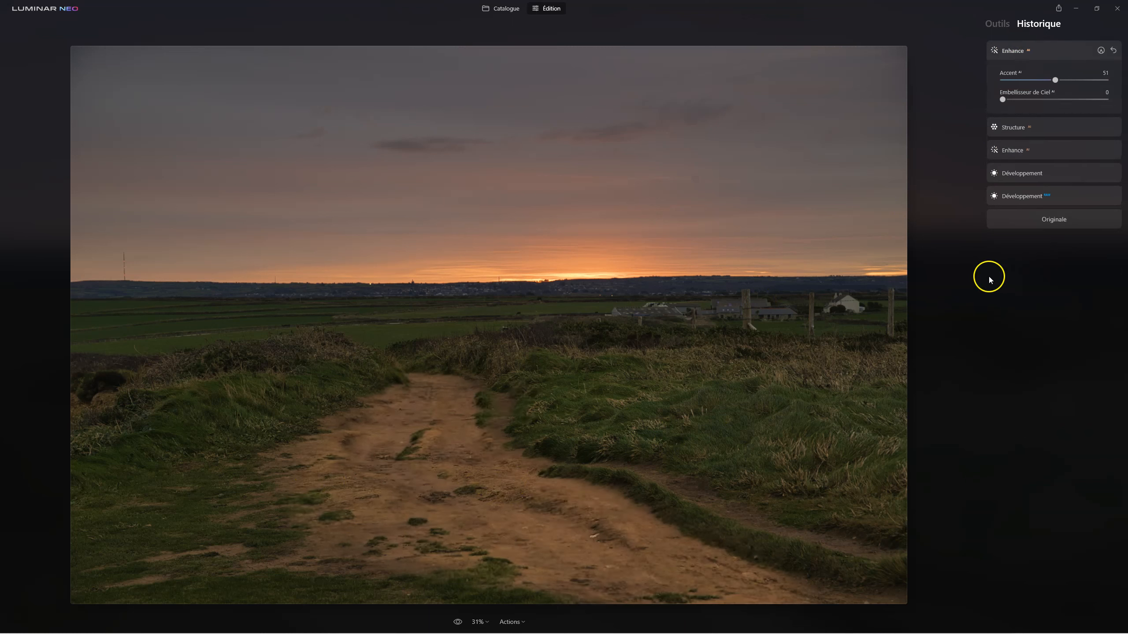
{"action": "left_click_drag", "start_coordinate": [1055, 80], "coordinate": [1044, 80]}
Set the reset Structure edit's Quantité to 37, show its masking options, and return to the topmost Enhance edit
{"action": "left_click", "coordinate": [1022, 129]}
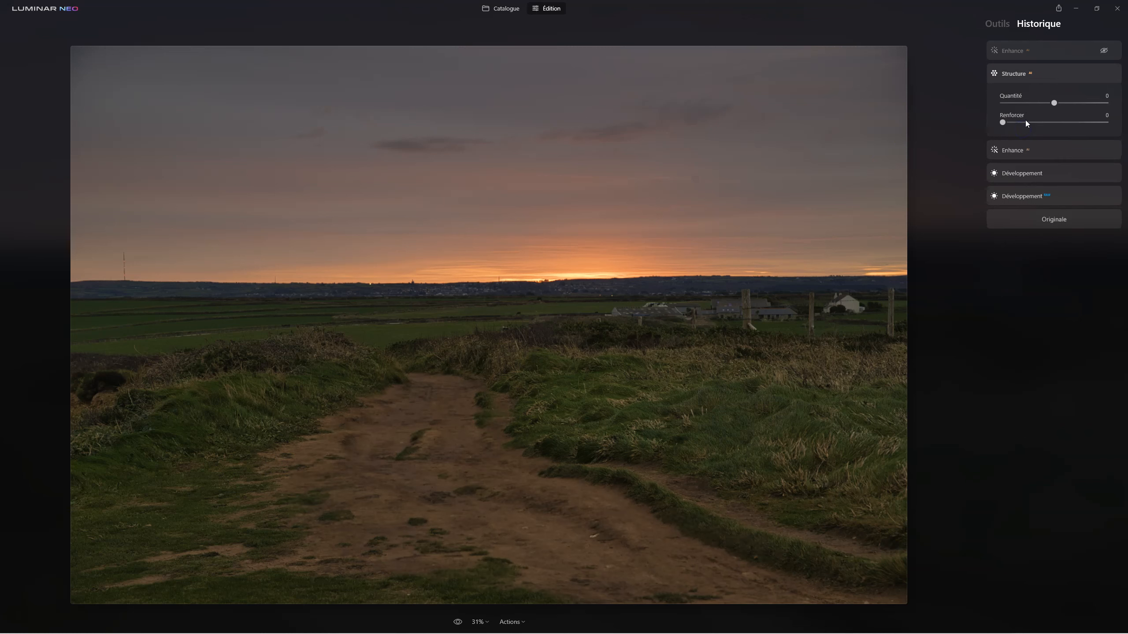
{"action": "left_click_drag", "start_coordinate": [1060, 104], "coordinate": [1078, 105]}
{"action": "left_click_drag", "start_coordinate": [1077, 103], "coordinate": [1073, 103]}
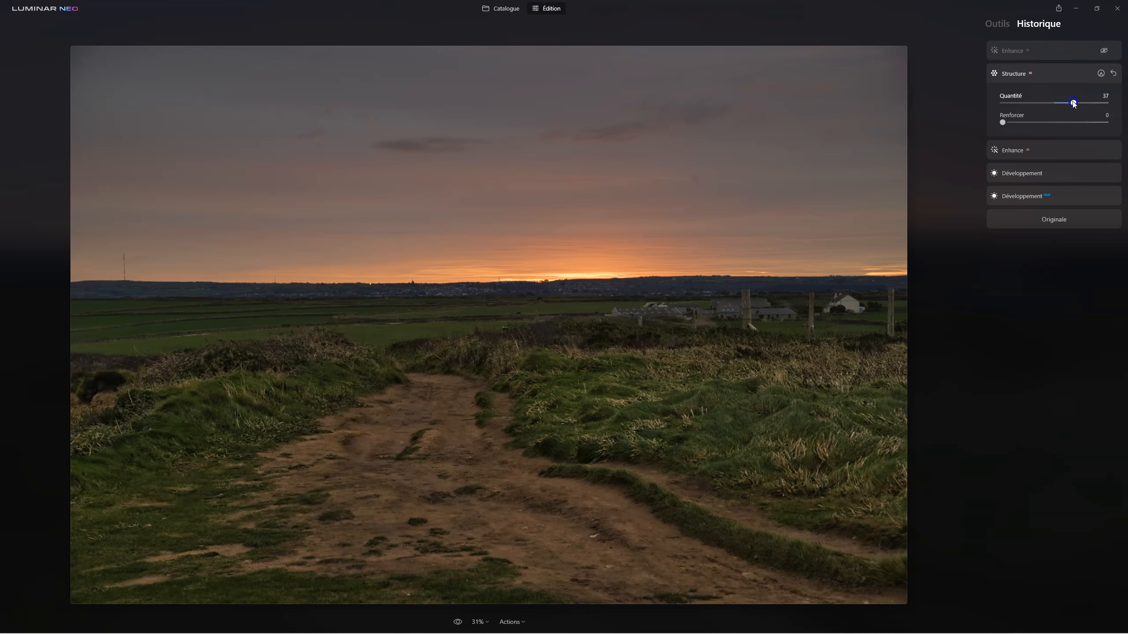
{"action": "left_click", "coordinate": [1101, 74]}
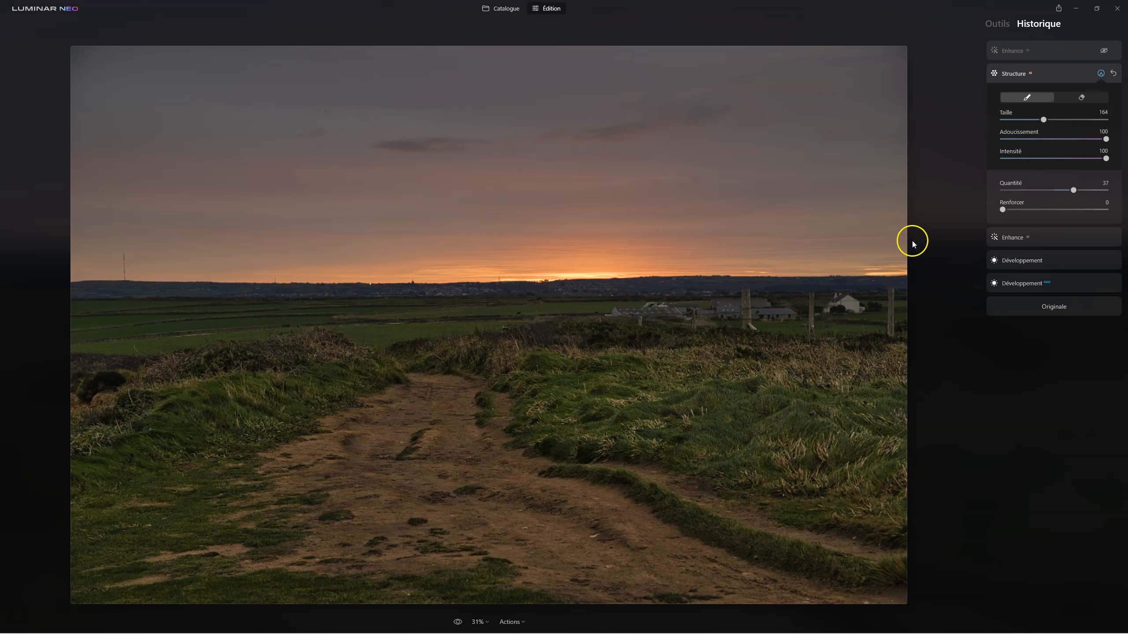
{"action": "left_click", "coordinate": [1007, 52]}
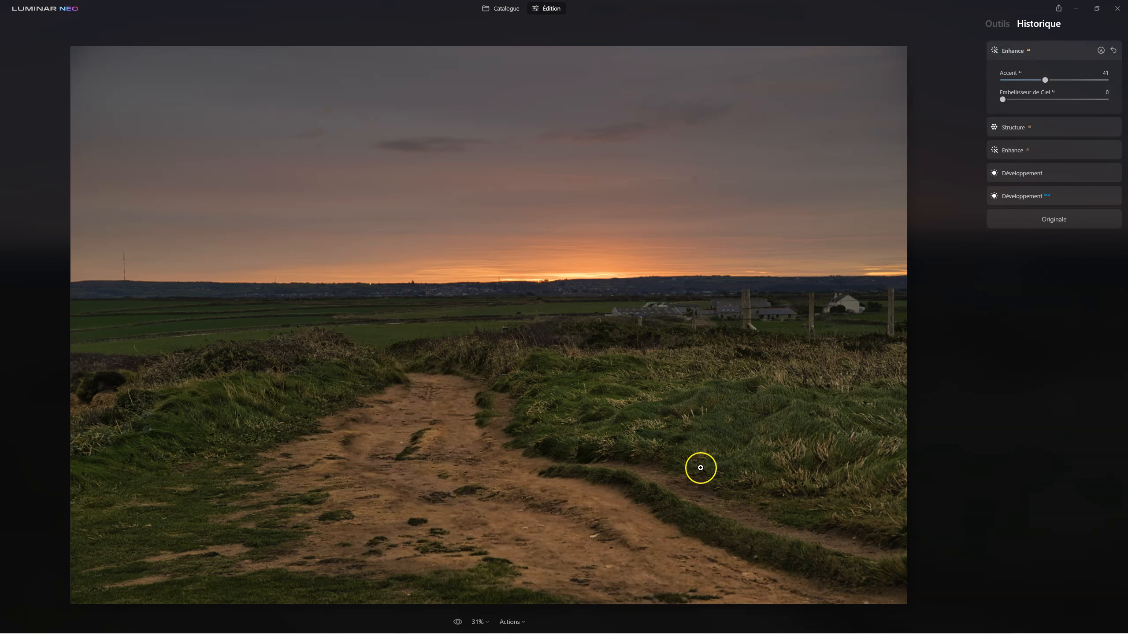
Add a Couleur edit with Saturation at -36
{"action": "left_click", "coordinate": [1001, 27]}
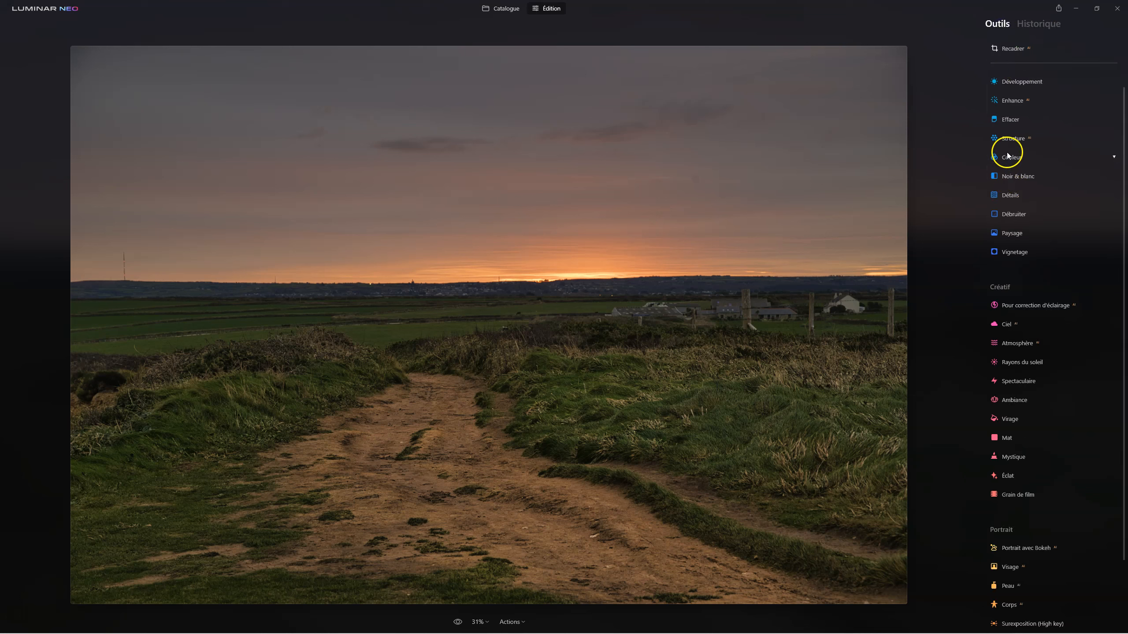
{"action": "left_click", "coordinate": [1007, 153]}
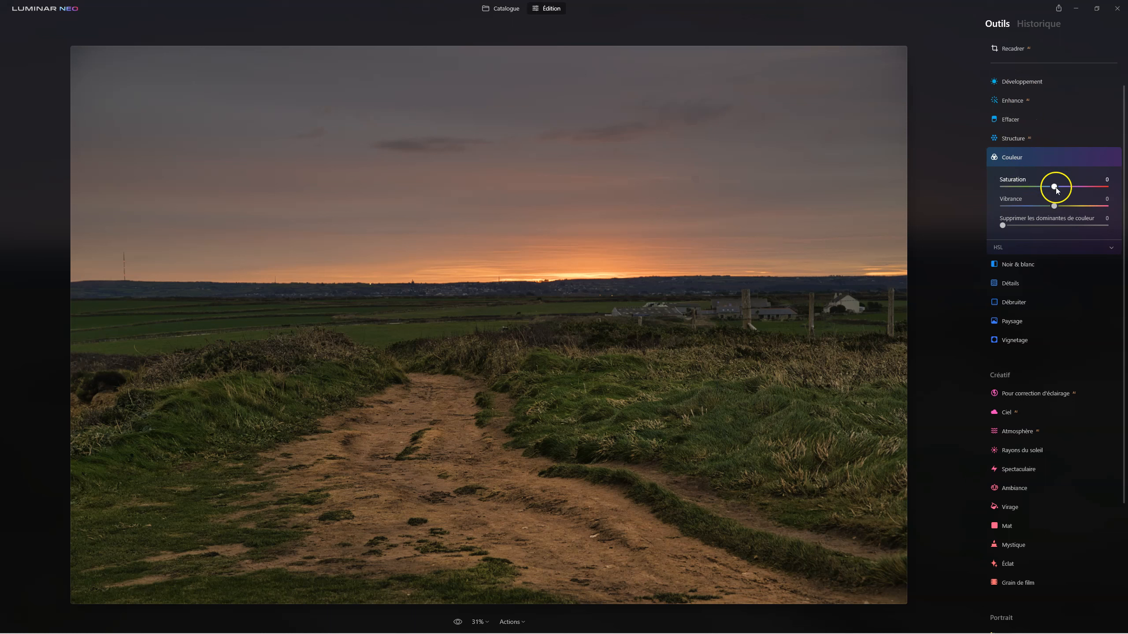
{"action": "left_click_drag", "start_coordinate": [1054, 187], "coordinate": [1049, 188]}
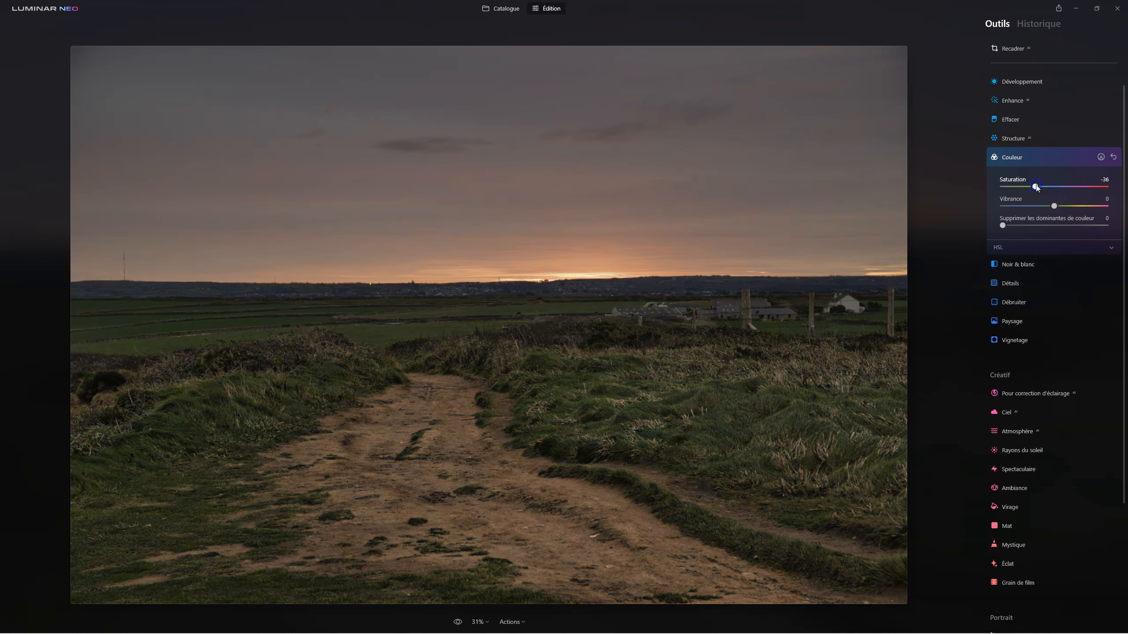
{"action": "left_click", "coordinate": [1014, 157]}
Add another Développement edit with Exposition at -0.64
{"action": "left_click", "coordinate": [1015, 80]}
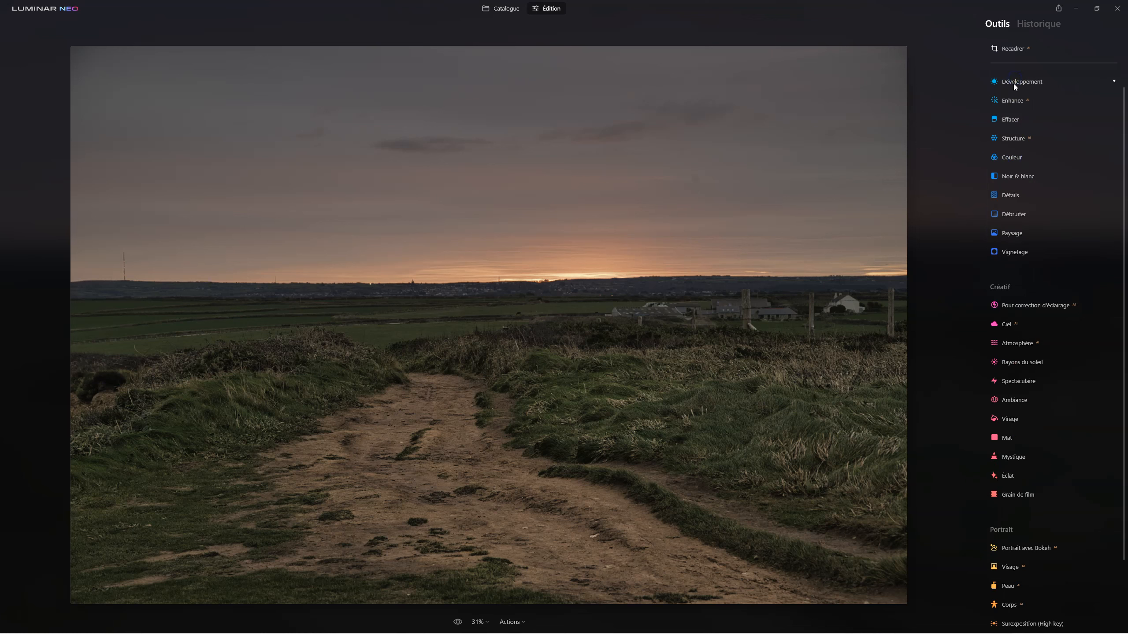
{"action": "left_click", "coordinate": [1054, 118]}
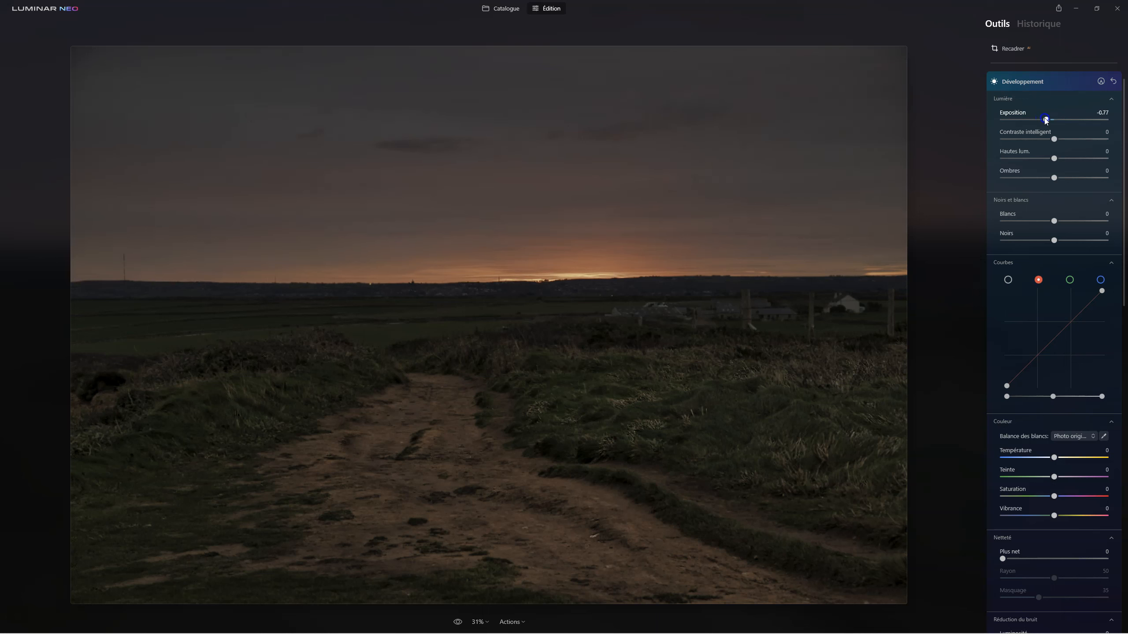
{"action": "left_click_drag", "start_coordinate": [1046, 121], "coordinate": [1047, 121]}
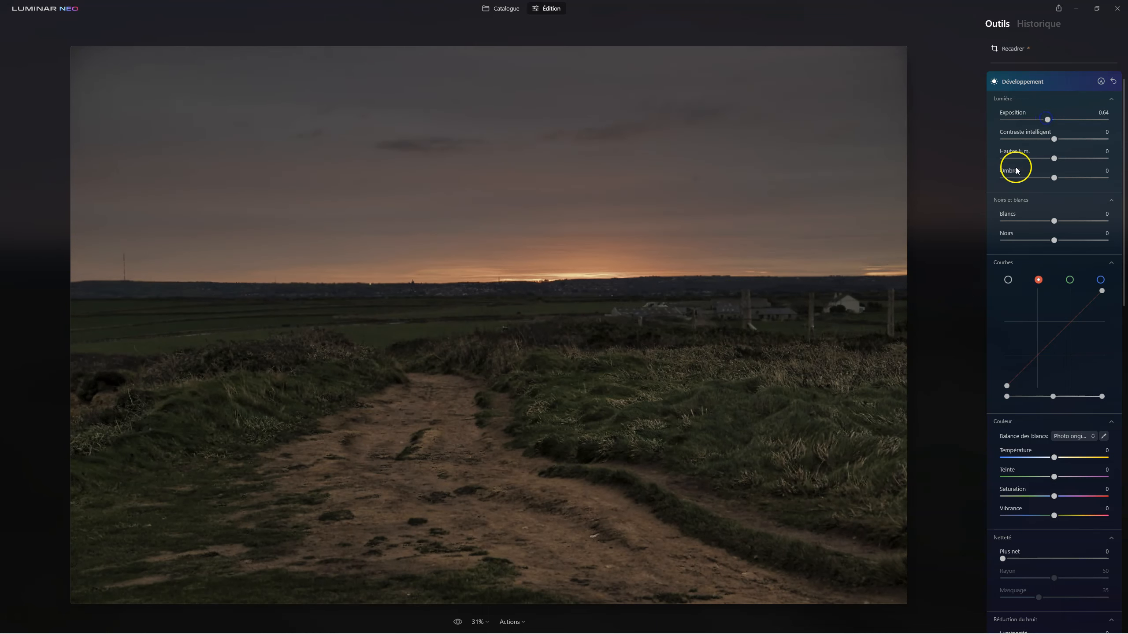
{"action": "left_click", "coordinate": [1020, 82]}
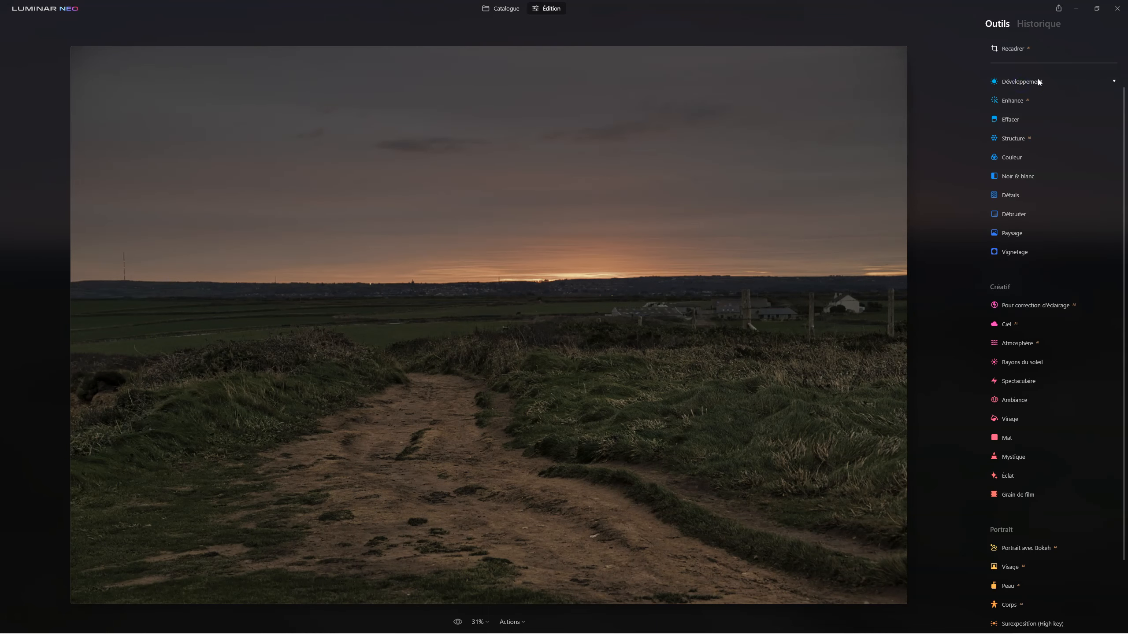
Set the Exposition of the raw Développement edit at the base of the history to 0.00 and reactivate all edits above it
{"action": "left_click", "coordinate": [1055, 24]}
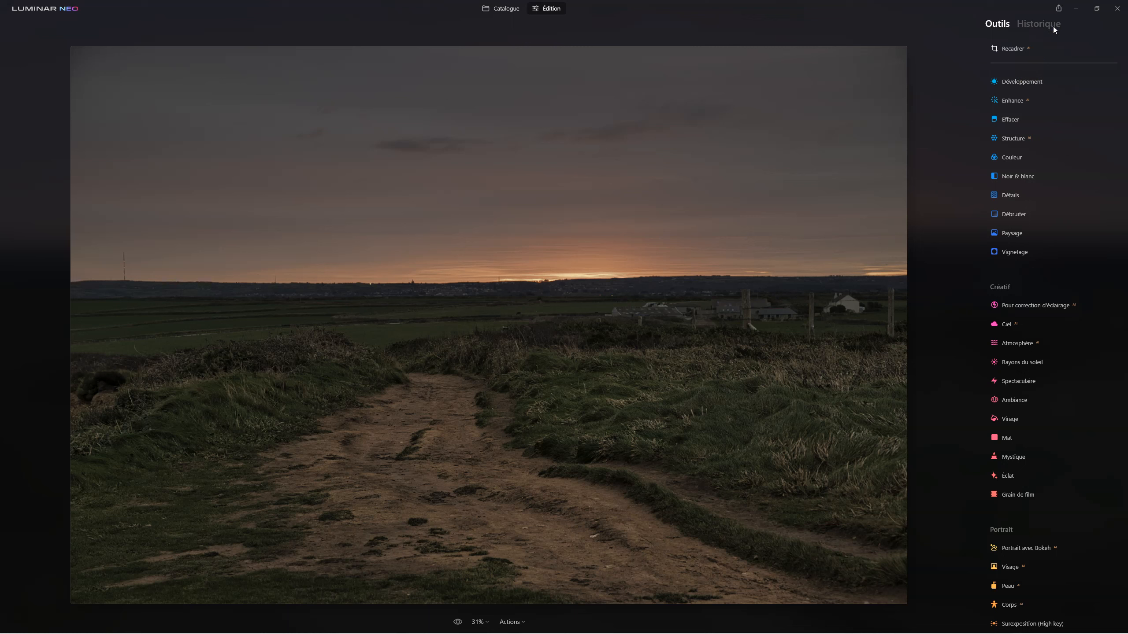
{"action": "left_click", "coordinate": [1053, 27]}
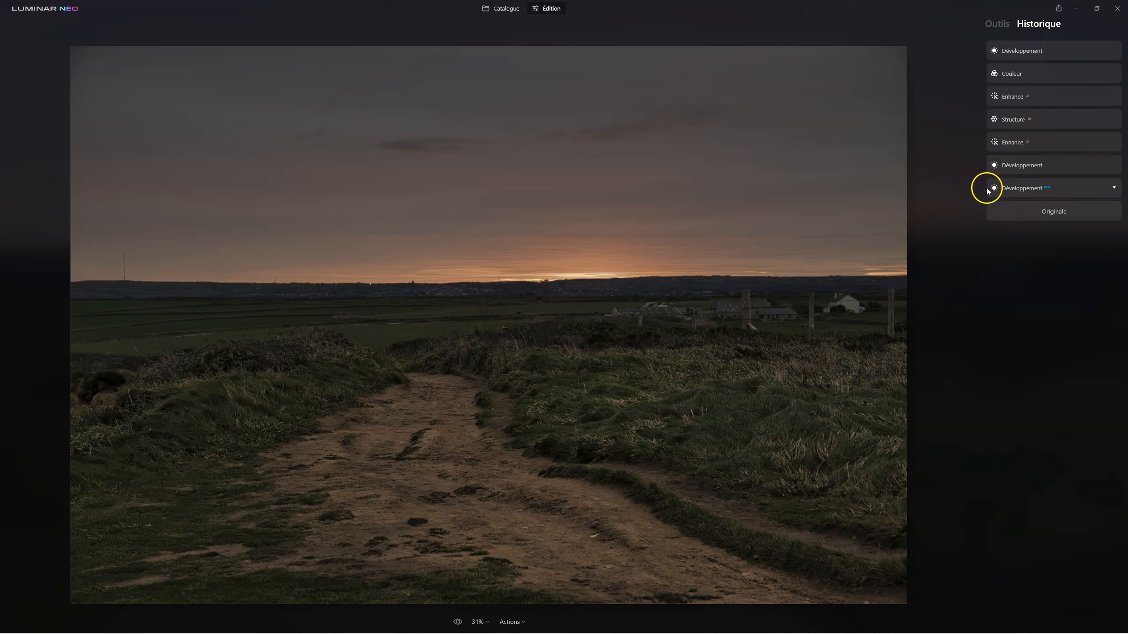
{"action": "left_click", "coordinate": [1024, 193]}
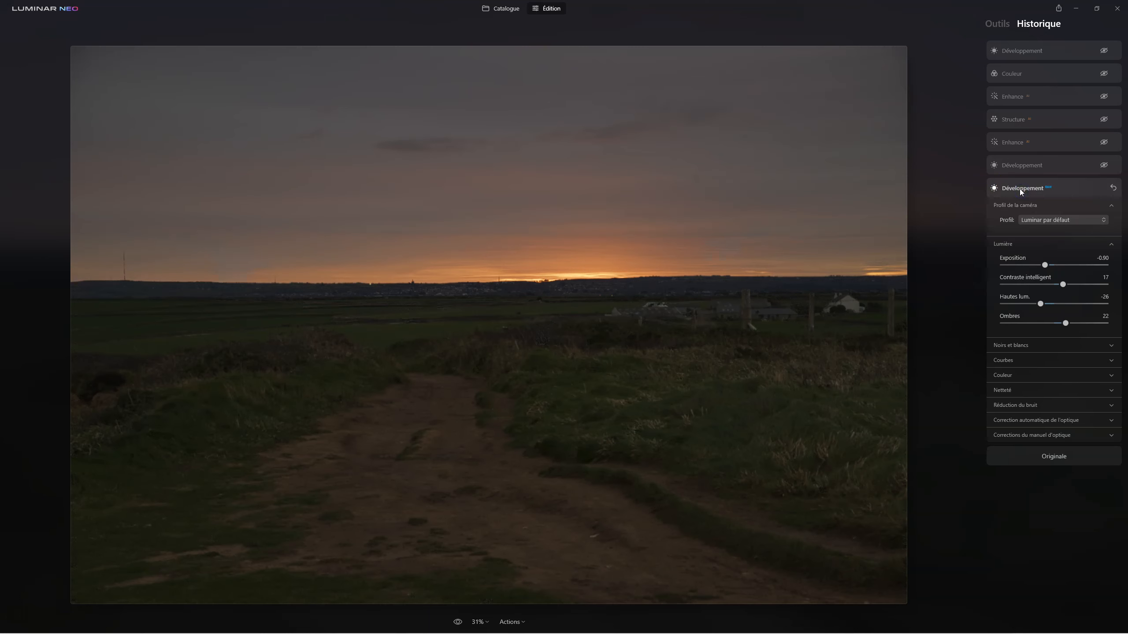
{"action": "left_click", "coordinate": [1046, 266]}
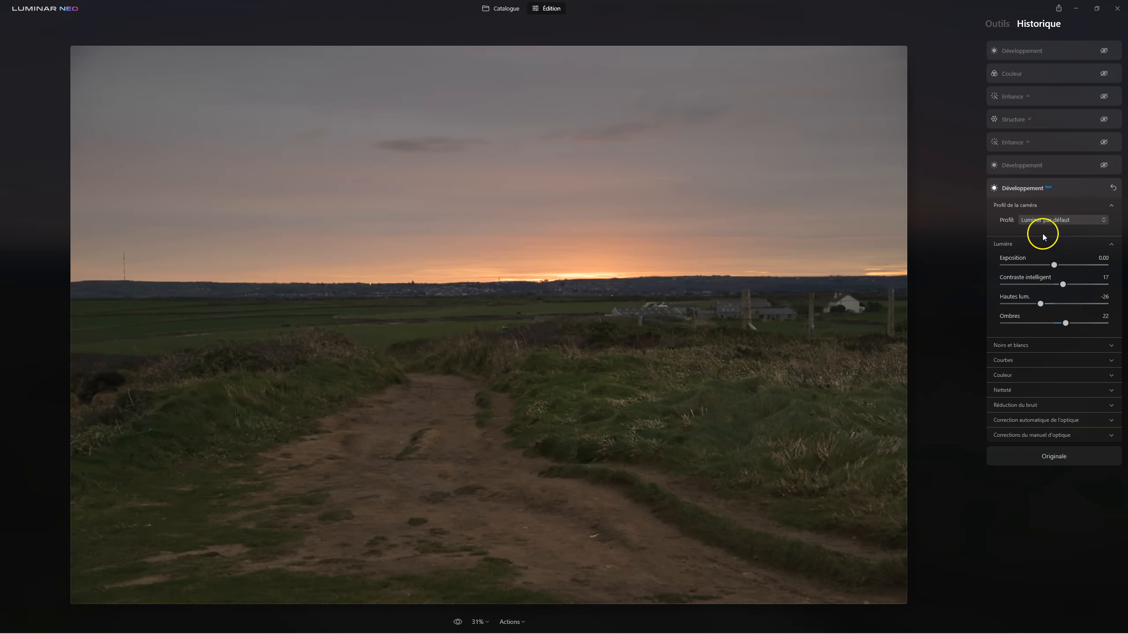
{"action": "left_click", "coordinate": [1022, 52]}
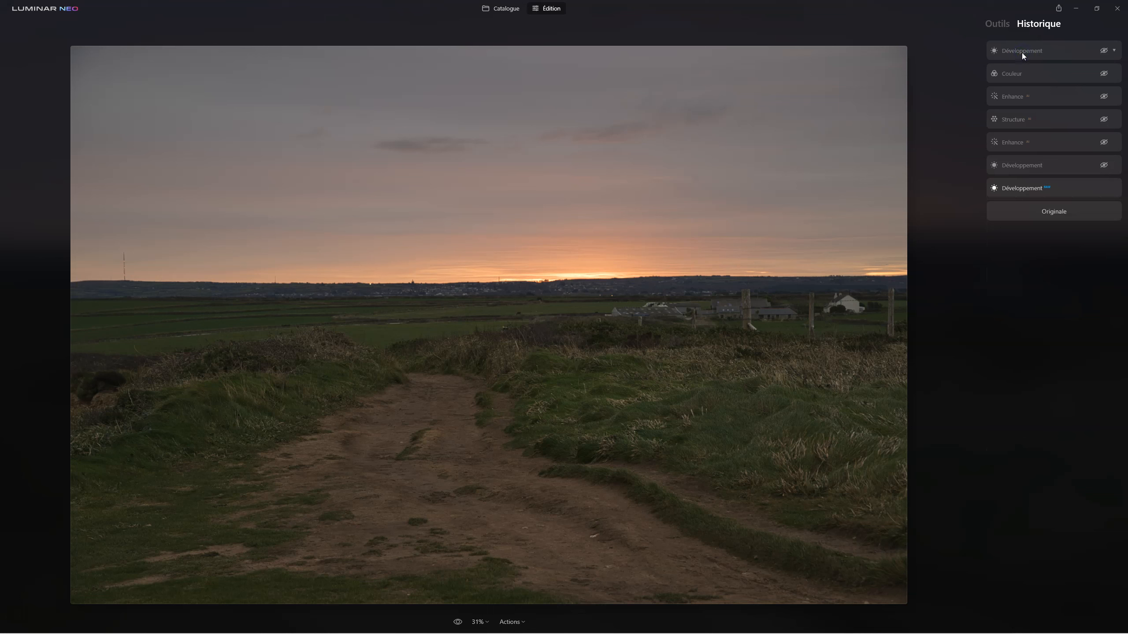
{"action": "left_click", "coordinate": [1022, 55]}
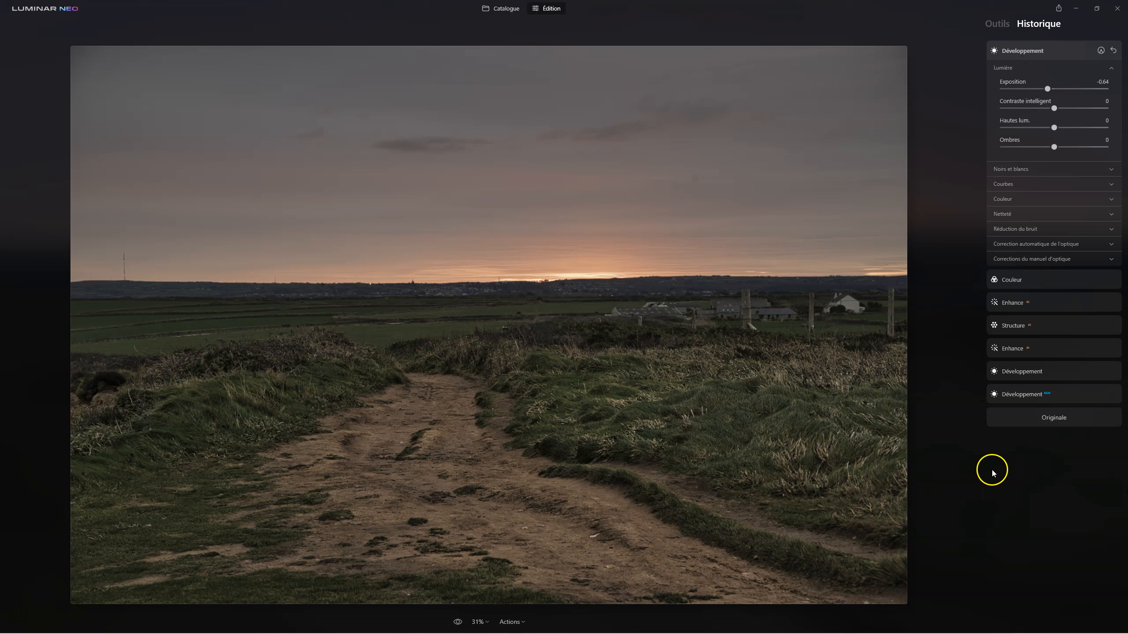
Lower the Structure edit's Quantité to 20 in the history and reactivate the edits above it
{"action": "left_click", "coordinate": [1006, 326]}
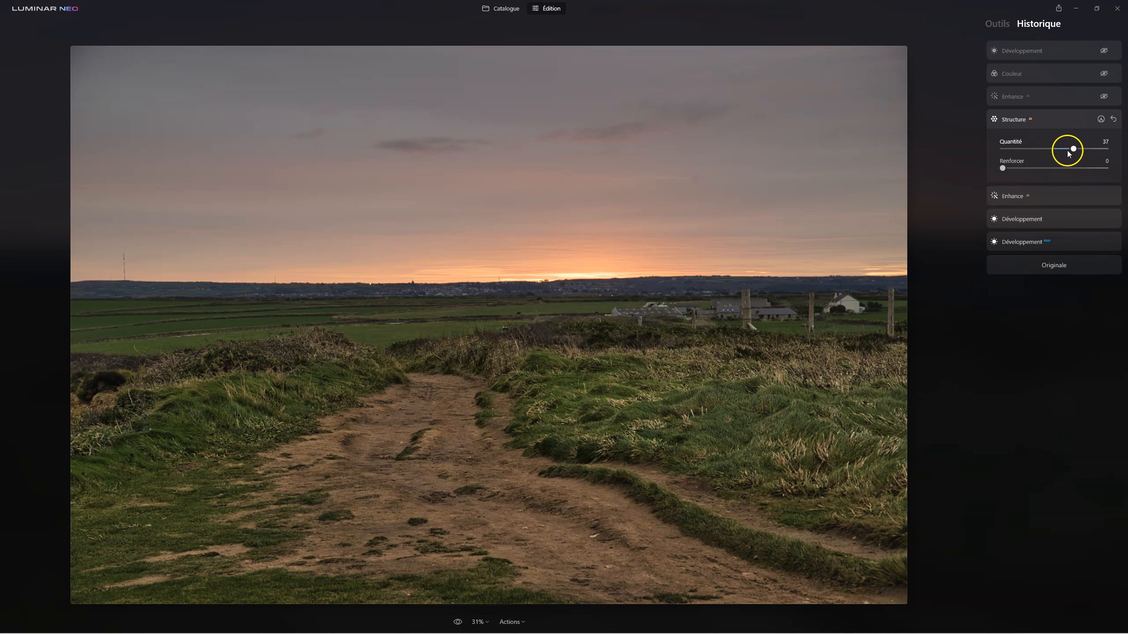
{"action": "left_click_drag", "start_coordinate": [1073, 148], "coordinate": [1067, 150]}
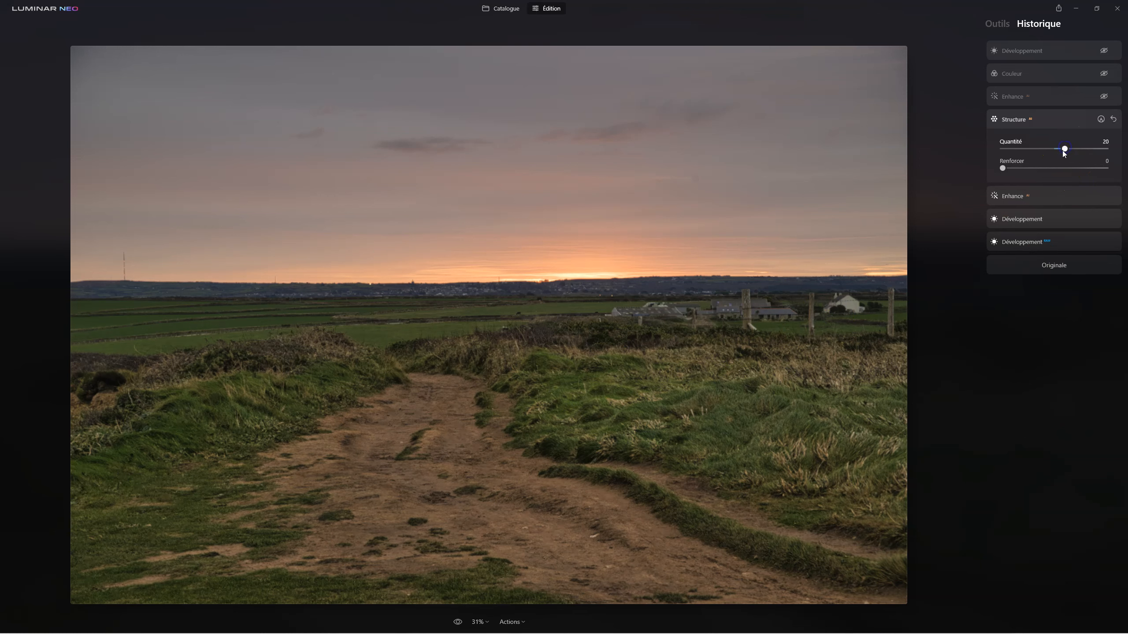
{"action": "left_click", "coordinate": [1017, 50]}
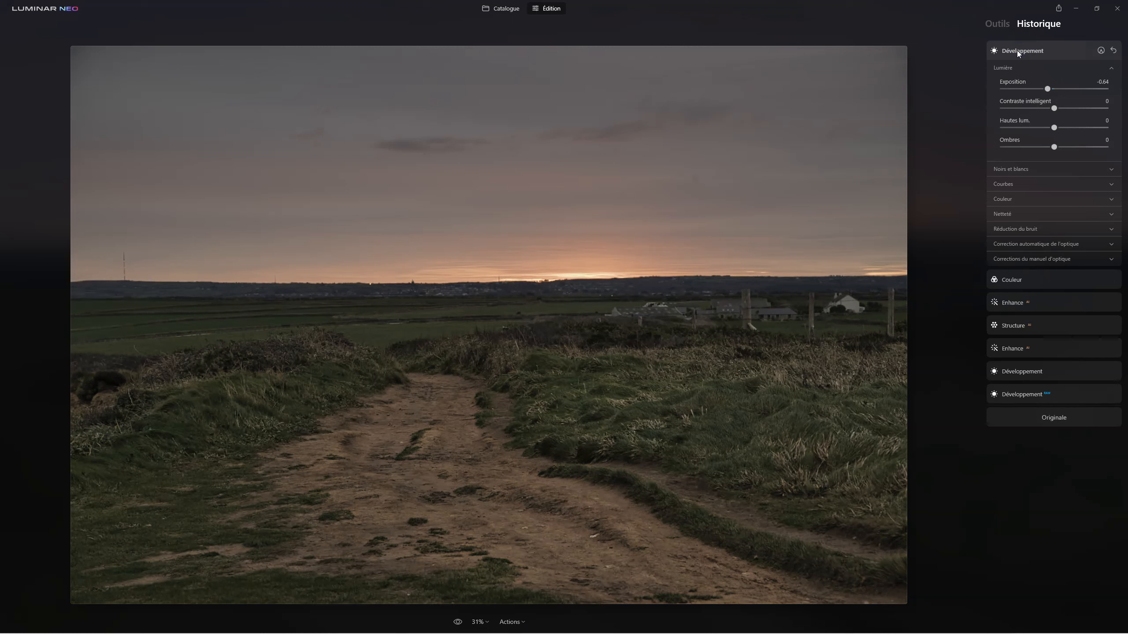
Add a Mystique edit with Quantité at 49, Ombres at 42 and Lissage at 19
{"action": "left_click", "coordinate": [997, 26]}
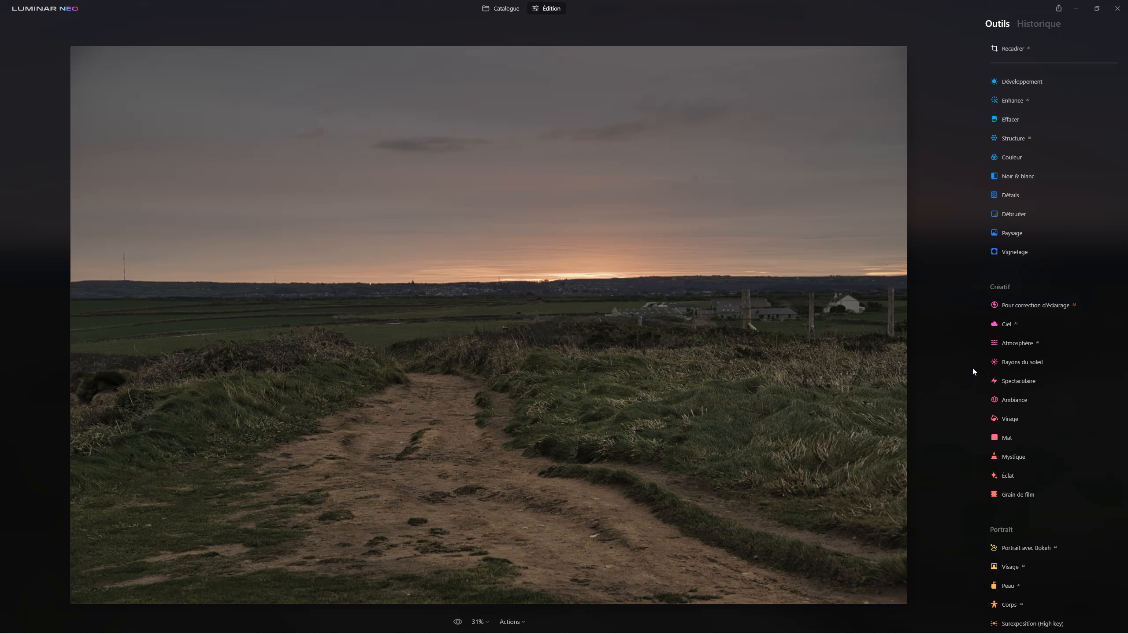
{"action": "left_click", "coordinate": [1018, 457]}
{"action": "left_click", "coordinate": [1012, 487]}
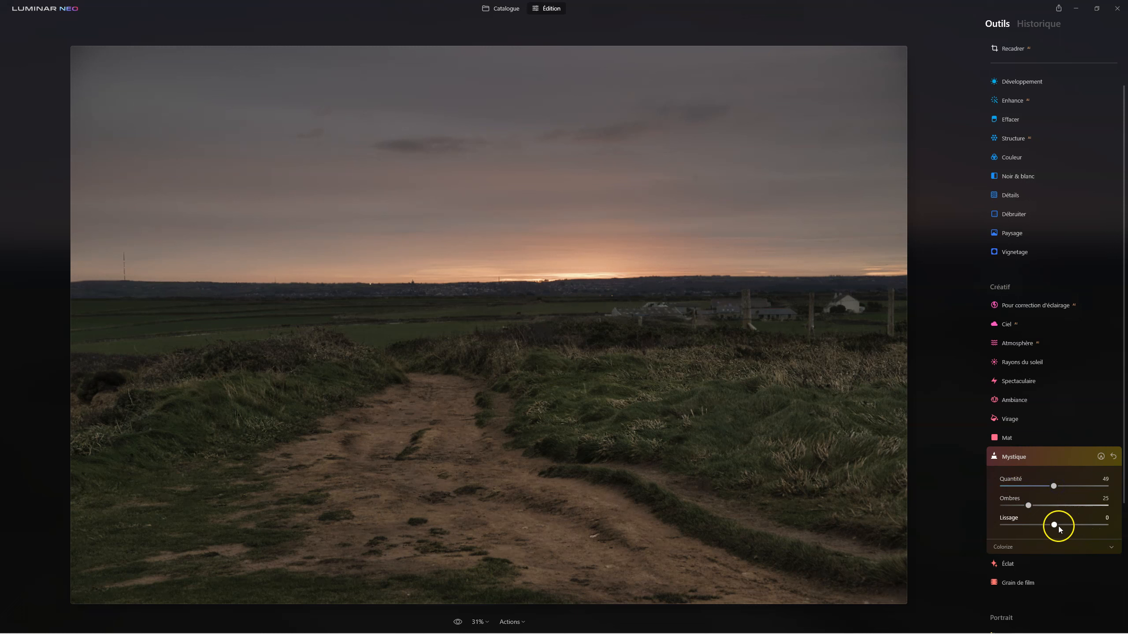
{"action": "mouse_move", "coordinate": [1055, 526]}
{"action": "left_mouse_down"}
{"action": "mouse_move", "coordinate": [1084, 526]}
{"action": "mouse_move", "coordinate": [1023, 525]}
{"action": "mouse_move", "coordinate": [1070, 525]}
{"action": "mouse_move", "coordinate": [1030, 506]}
{"action": "mouse_move", "coordinate": [1051, 509]}
{"action": "left_mouse_up"}
{"action": "left_click", "coordinate": [1014, 457]}
{"action": "left_click", "coordinate": [1013, 457]}
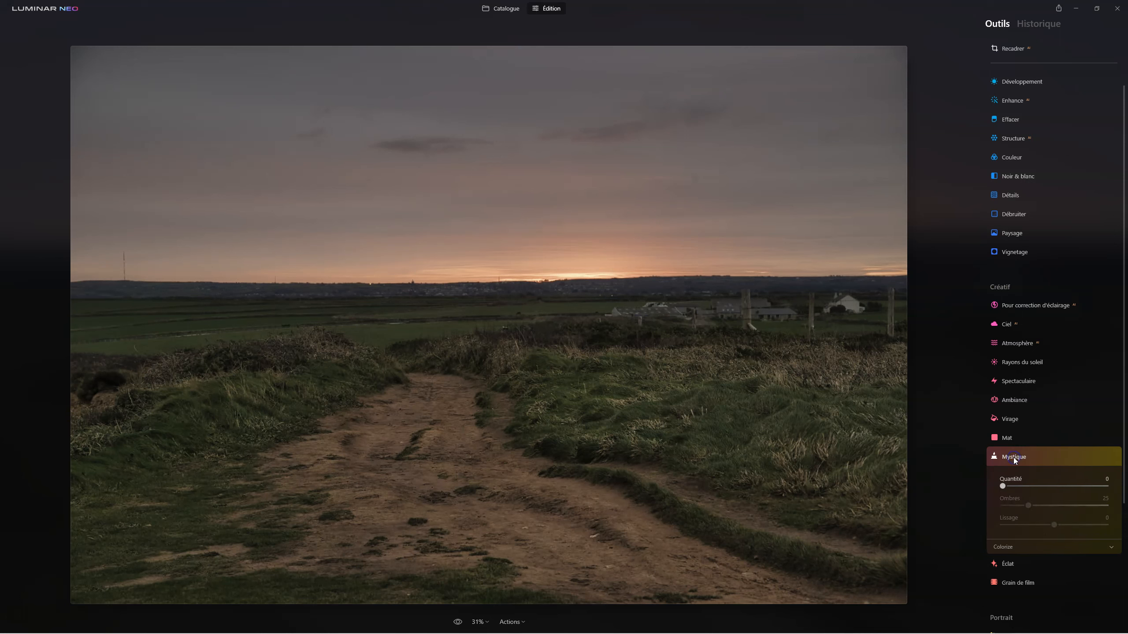
{"action": "left_click", "coordinate": [1013, 457]}
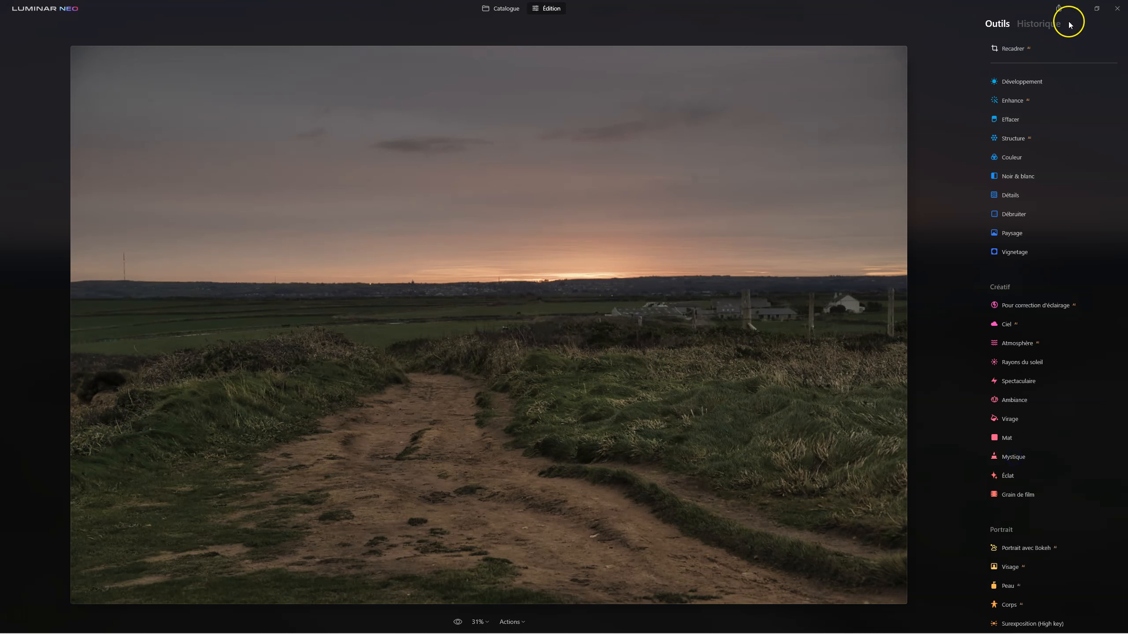
Review the settings of the uppermost Développement edit and the Mystique edit in the history
{"action": "left_click", "coordinate": [1051, 25]}
{"action": "left_click", "coordinate": [1013, 54]}
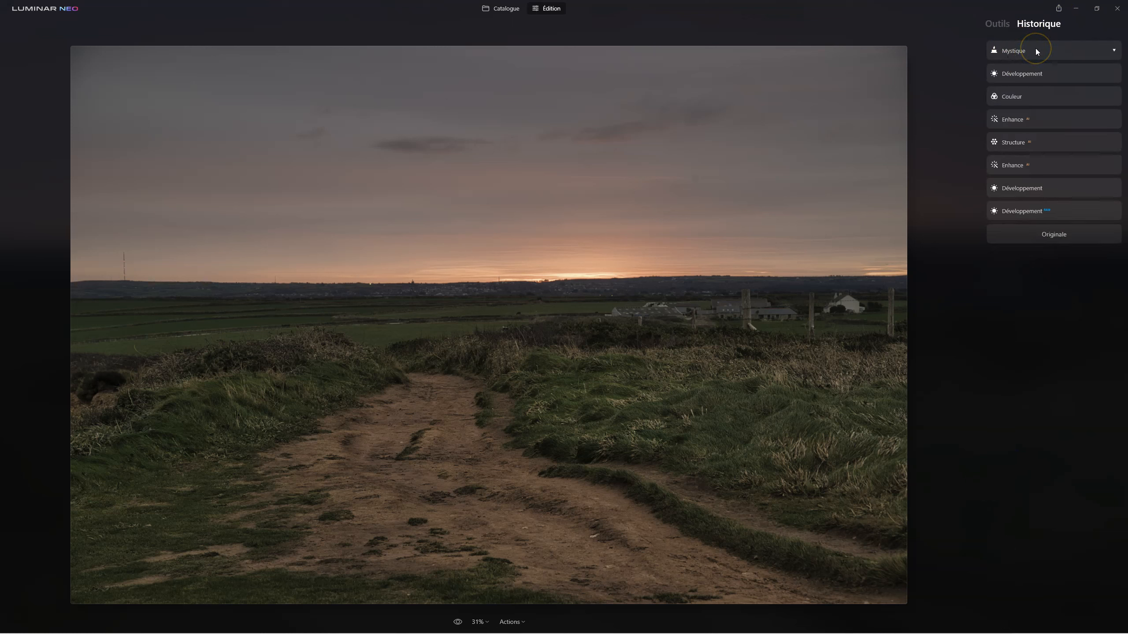
{"action": "left_click", "coordinate": [1021, 73]}
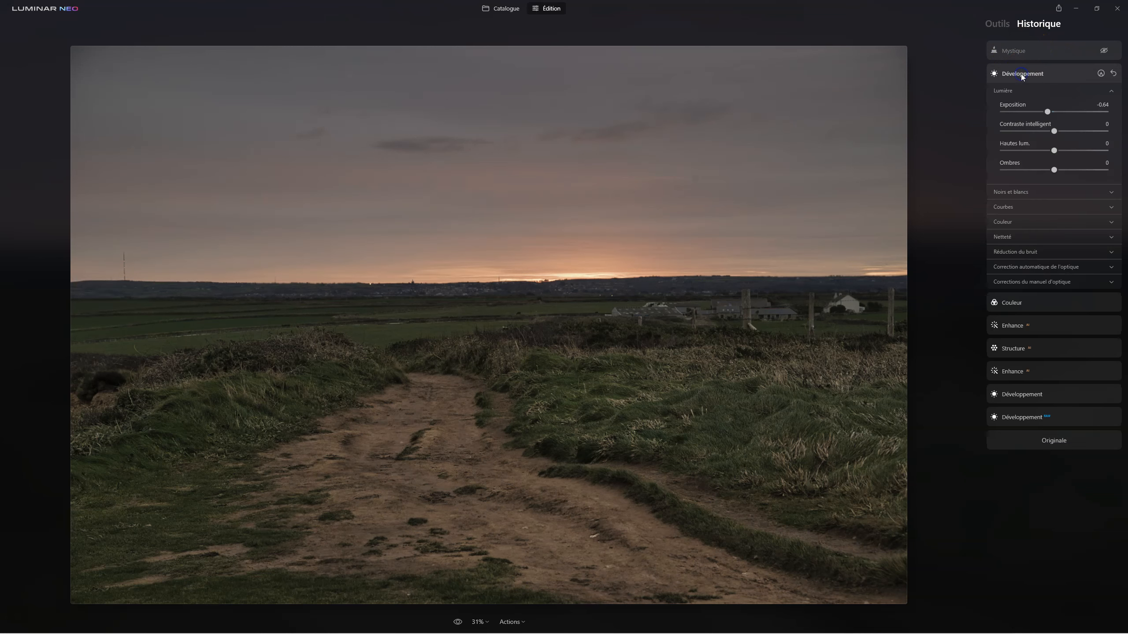
{"action": "left_click", "coordinate": [1012, 51]}
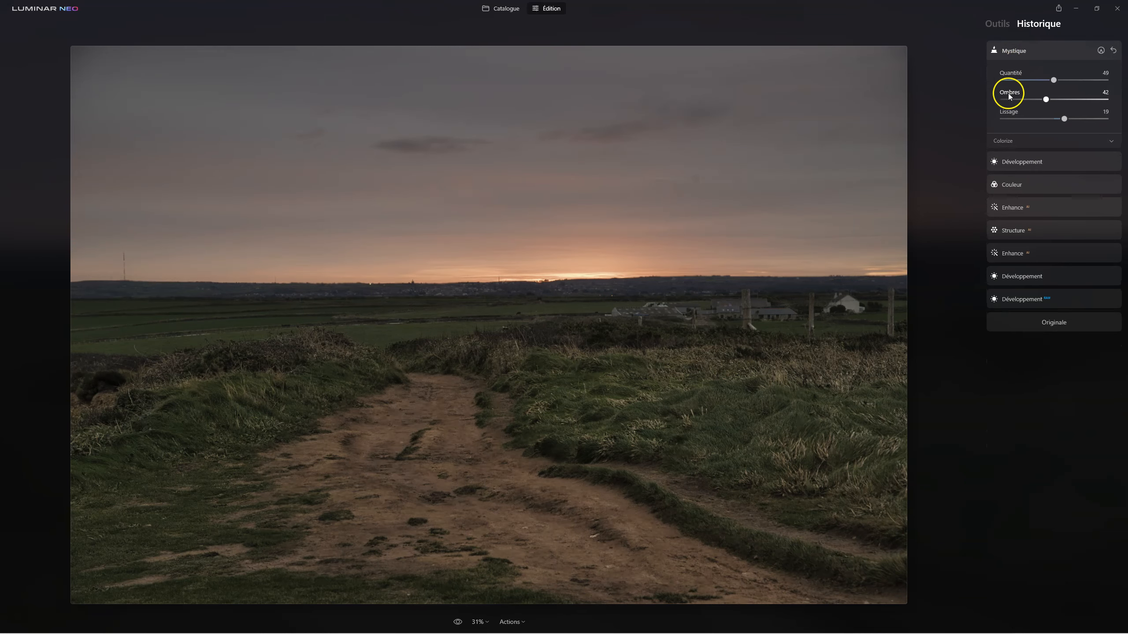
Inspect the Structure edit's Quantité in the history, then reactivate all edits up to Mystique and close its settings
{"action": "left_click", "coordinate": [1022, 232]}
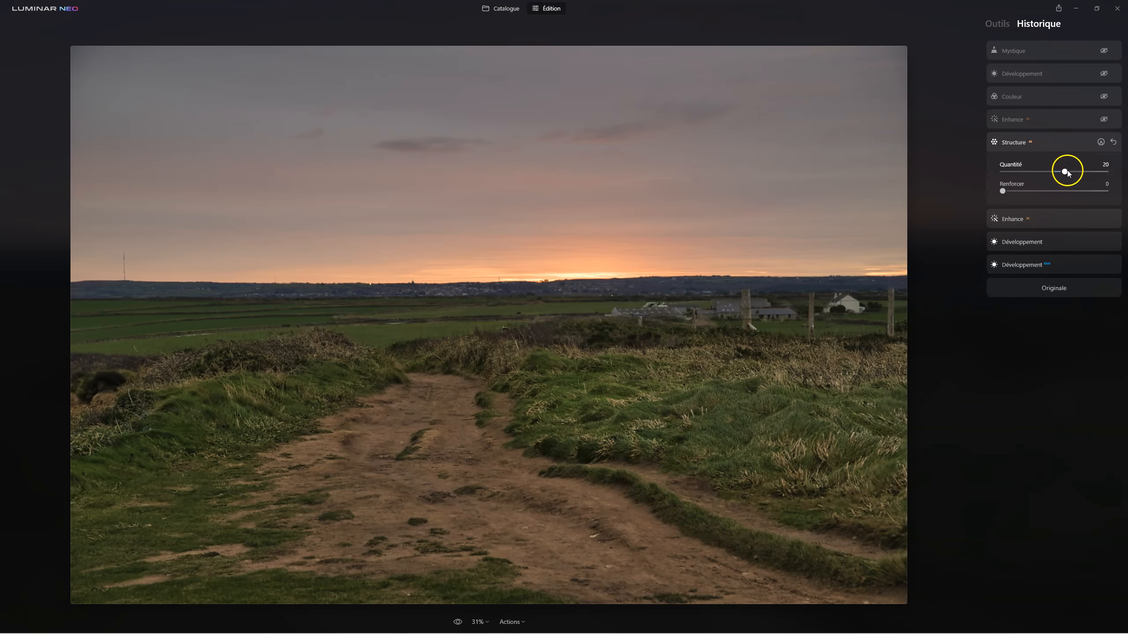
{"action": "left_click_drag", "start_coordinate": [1065, 173], "coordinate": [1064, 173]}
{"action": "left_click", "coordinate": [1020, 50]}
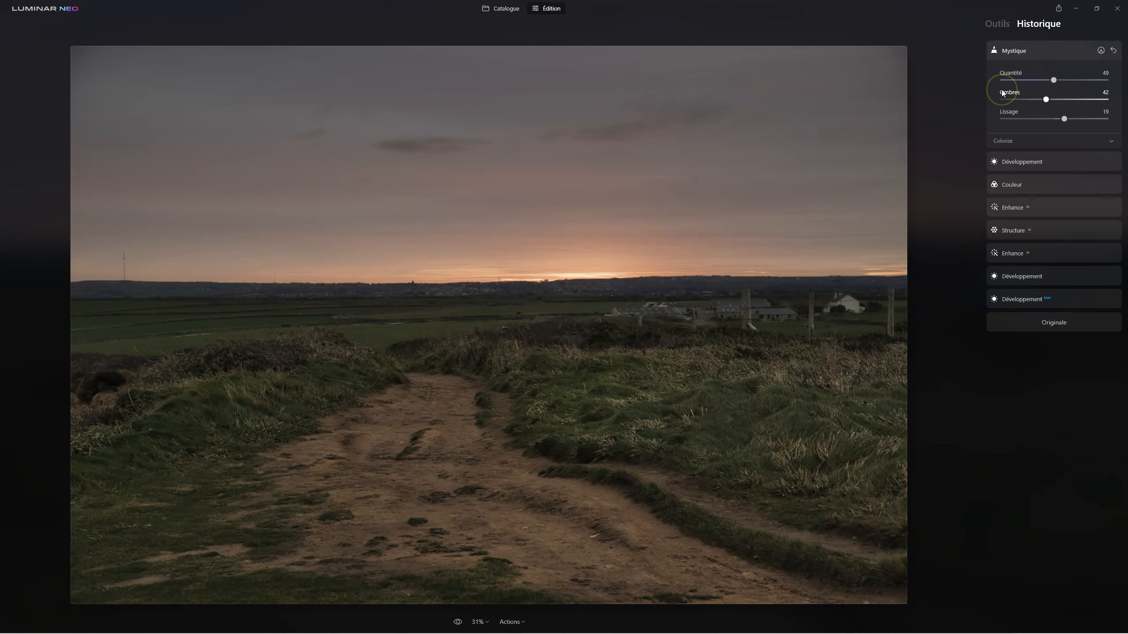
{"action": "left_click", "coordinate": [1012, 52]}
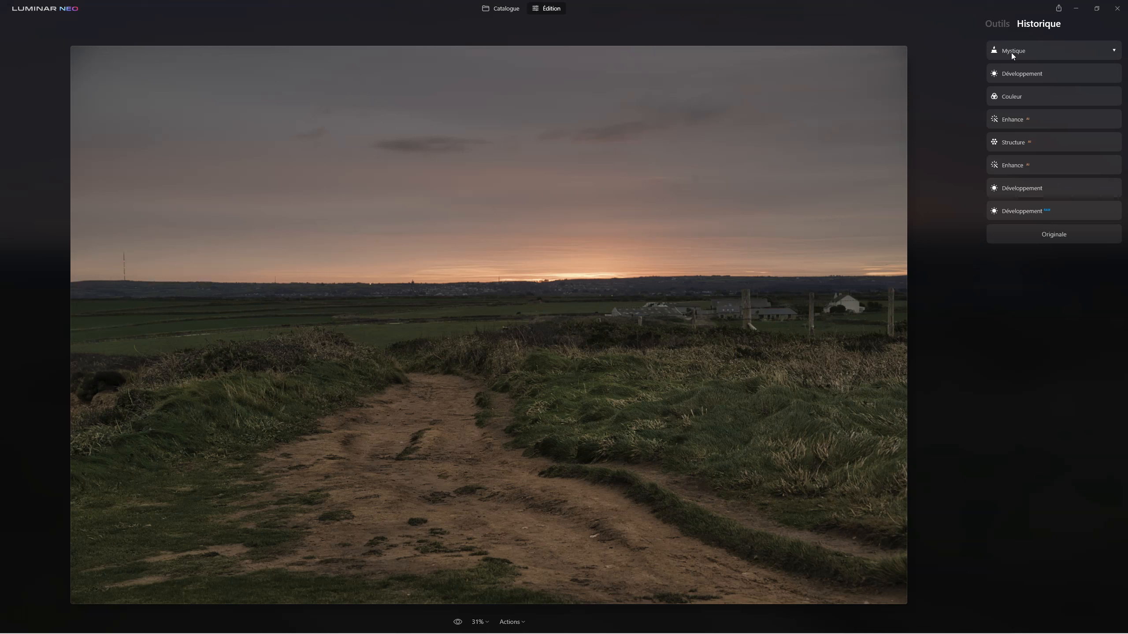
{"action": "left_click", "coordinate": [1003, 24]}
{"action": "left_click", "coordinate": [1004, 24]}
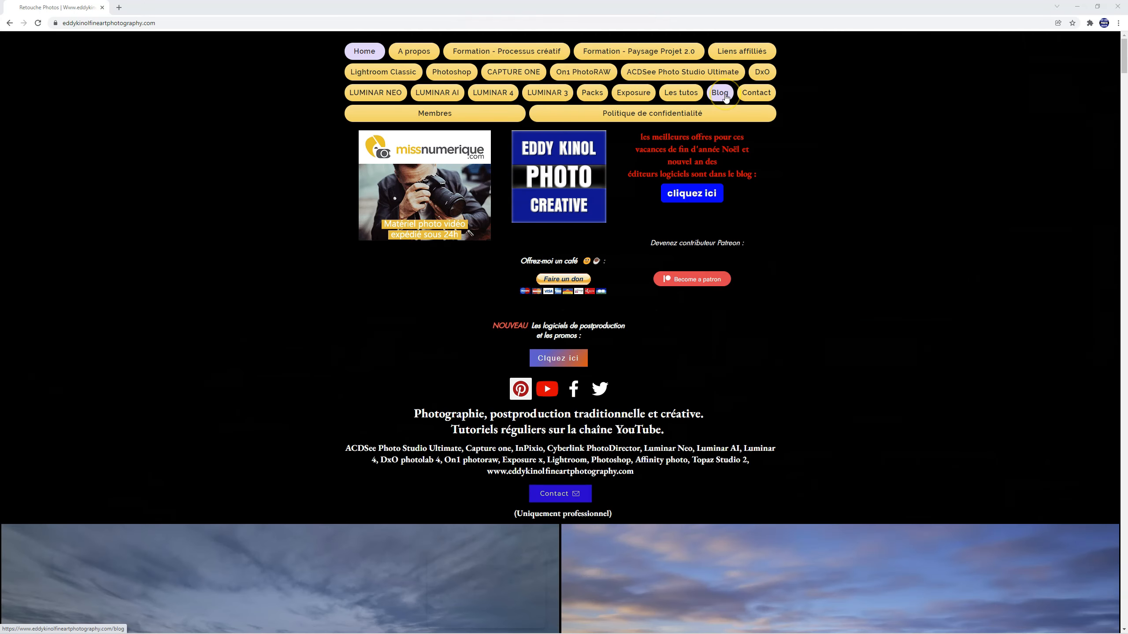
Switch to the photography website in Chrome and open its blog post on Skylum's year-end promotions and free LUT pack
{"action": "left_click", "coordinate": [725, 96]}
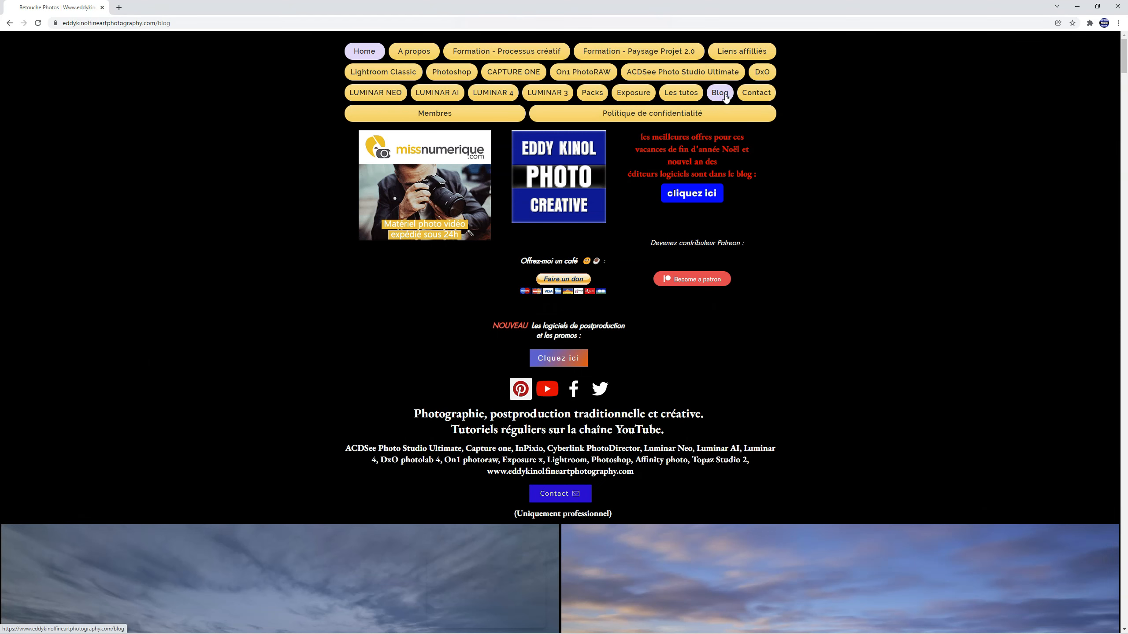
{"action": "scroll", "coordinate": [796, 254], "scroll_direction": "down", "scroll_amount": 3}
{"action": "left_click", "coordinate": [398, 518]}
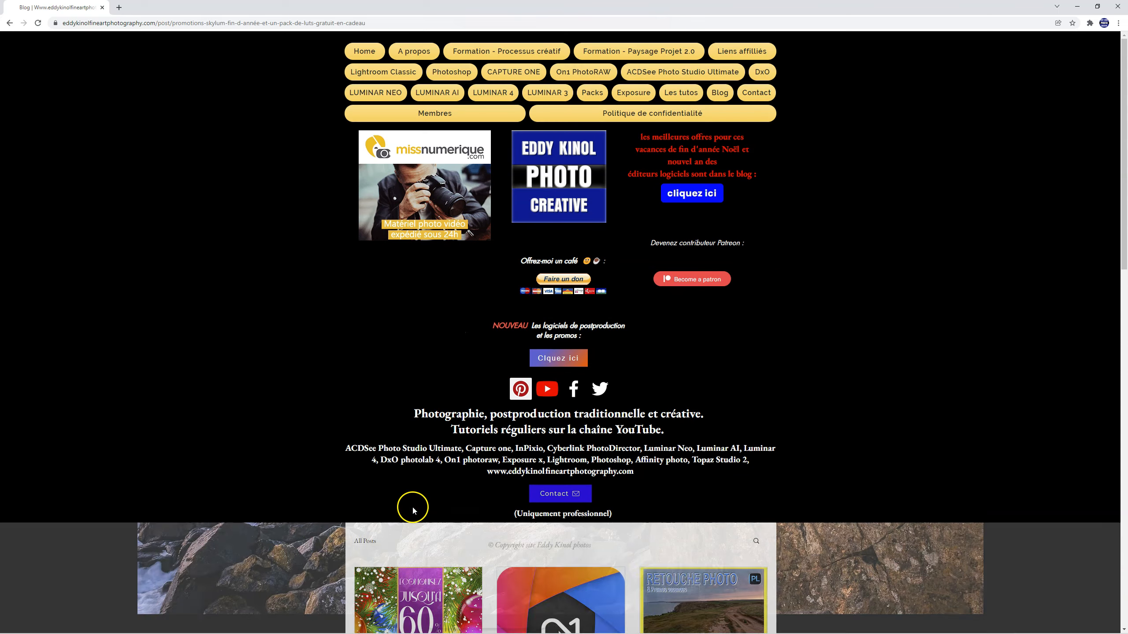
Read through the promotions post, examining the Luminar offer links and the free LUT pack video section
{"action": "scroll", "coordinate": [818, 385], "scroll_direction": "down", "scroll_amount": 10}
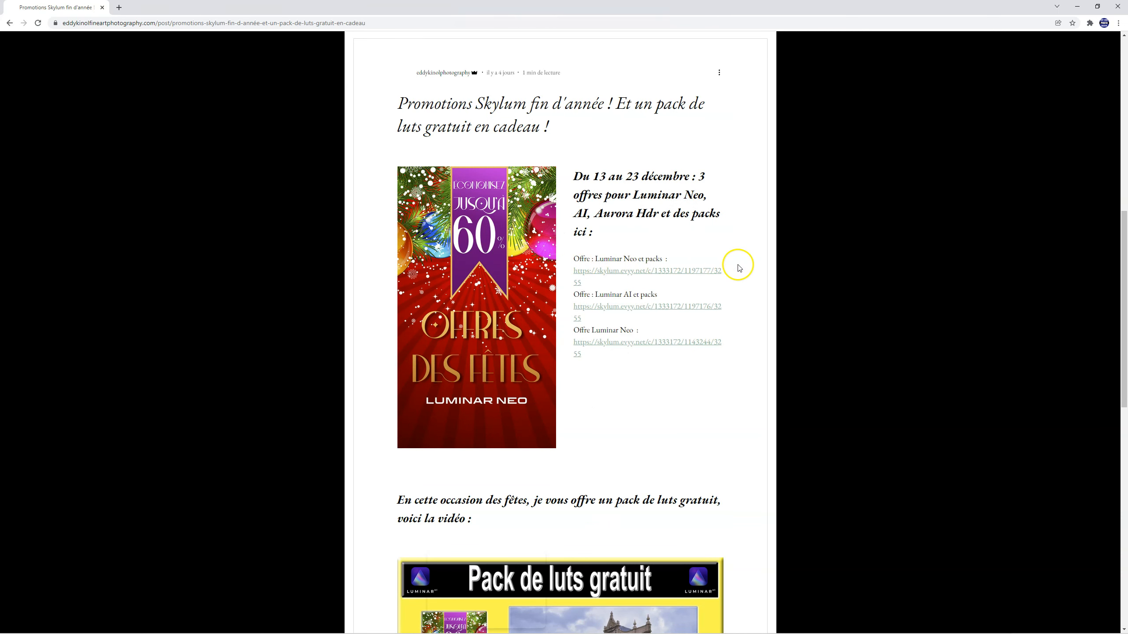
{"action": "scroll", "coordinate": [739, 267], "scroll_direction": "down", "scroll_amount": 3}
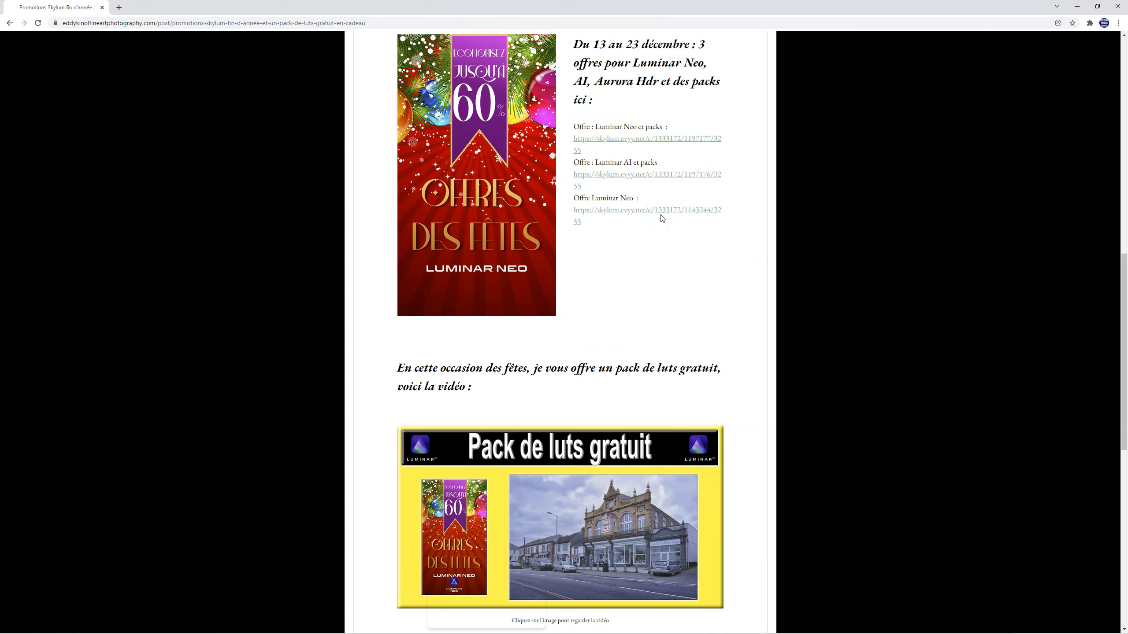
{"action": "scroll", "coordinate": [662, 218], "scroll_direction": "down", "scroll_amount": 3}
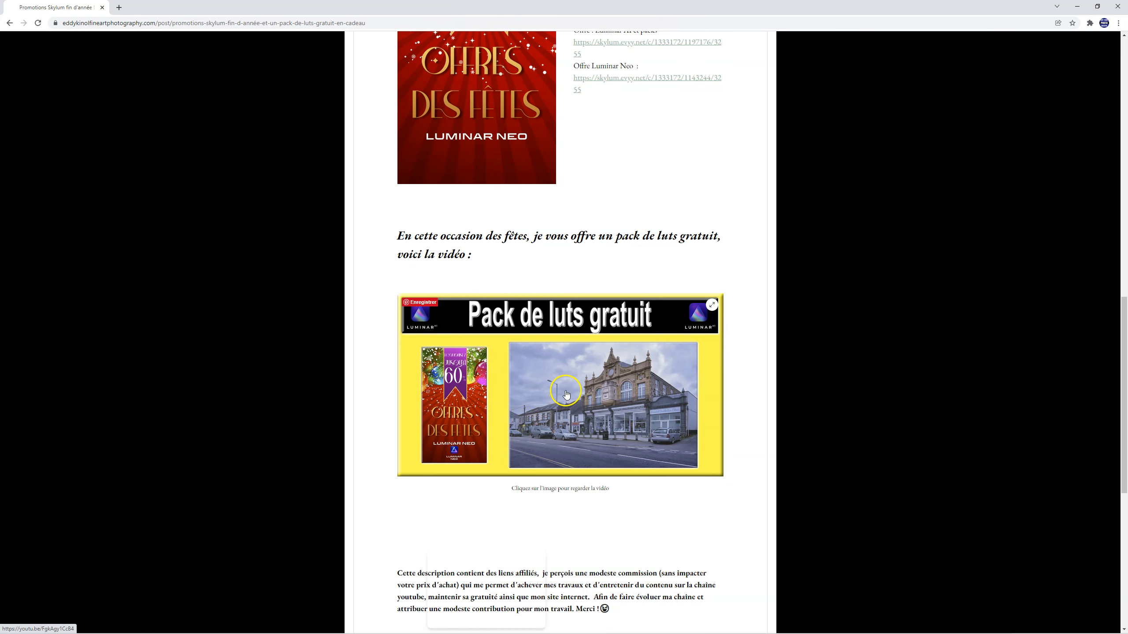
{"action": "scroll", "coordinate": [597, 364], "scroll_direction": "up", "scroll_amount": 1}
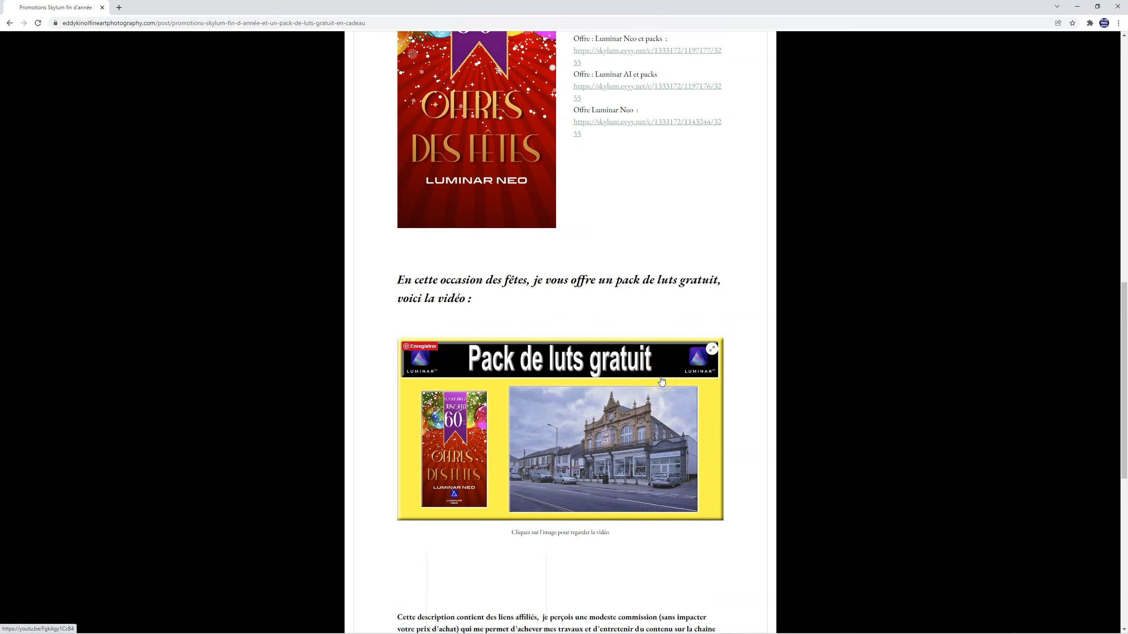
{"action": "scroll", "coordinate": [661, 381], "scroll_direction": "up", "scroll_amount": 15}
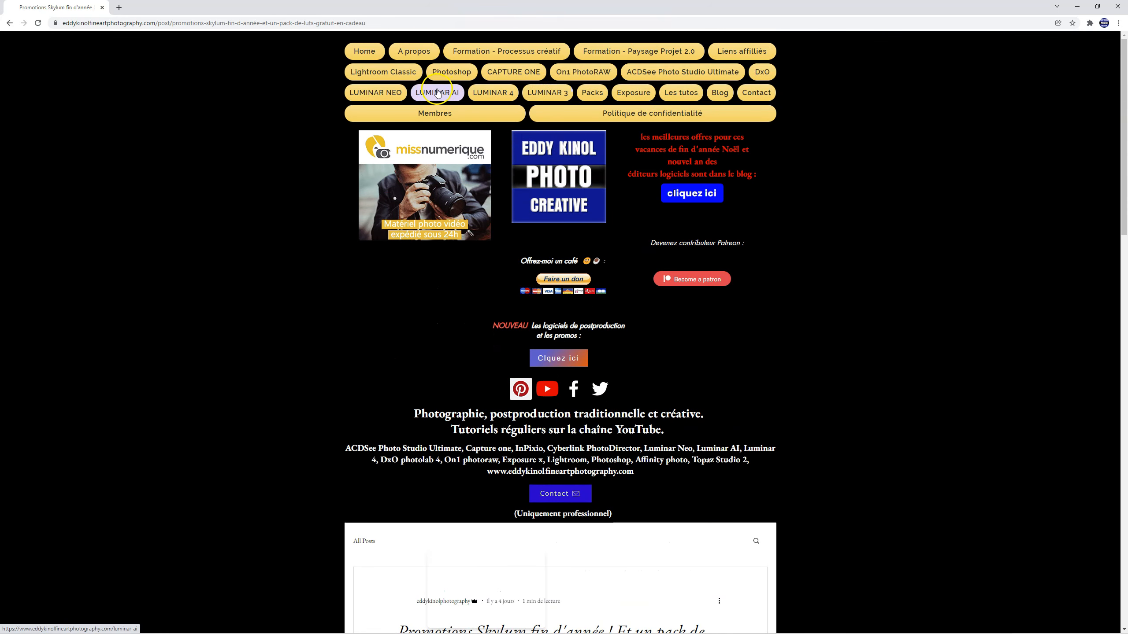
Open the website's Packs page and find the free "Pack de Luts gratuit" download at the end of the list
{"action": "left_click", "coordinate": [591, 93]}
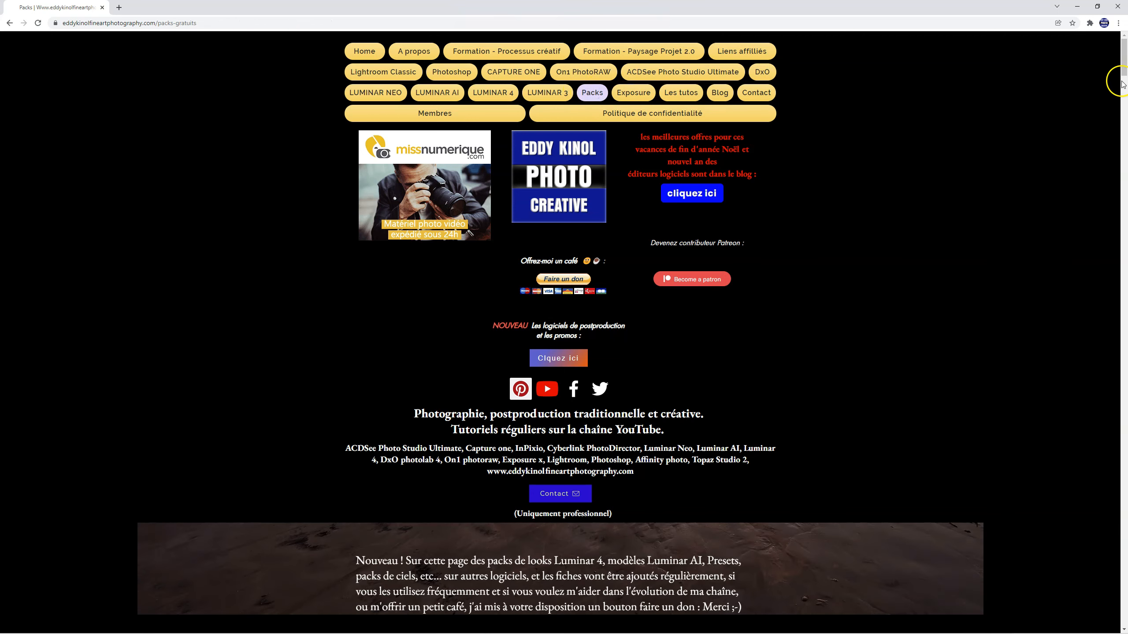
{"action": "left_click_drag", "start_coordinate": [1119, 64], "coordinate": [1125, 525]}
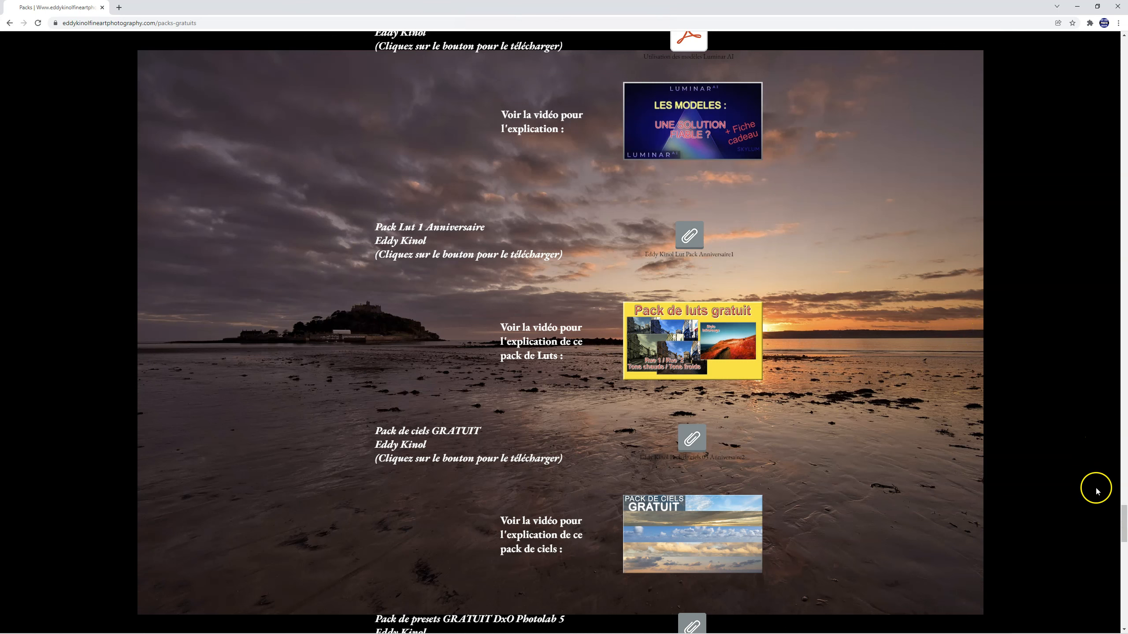
{"action": "scroll", "coordinate": [1113, 515], "scroll_direction": "down", "scroll_amount": 10}
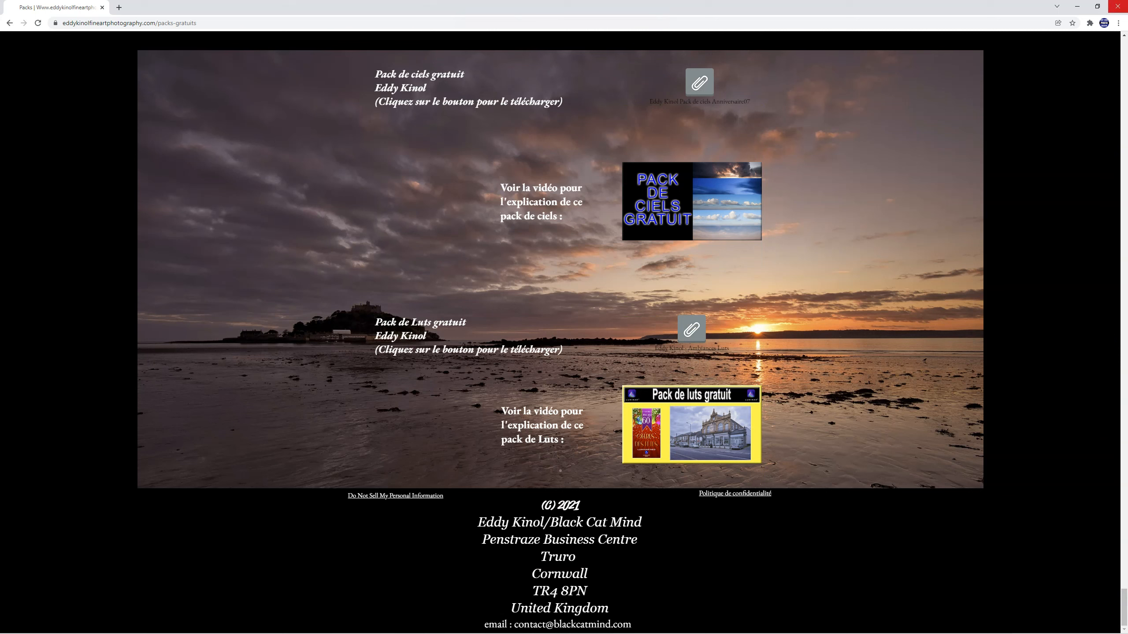